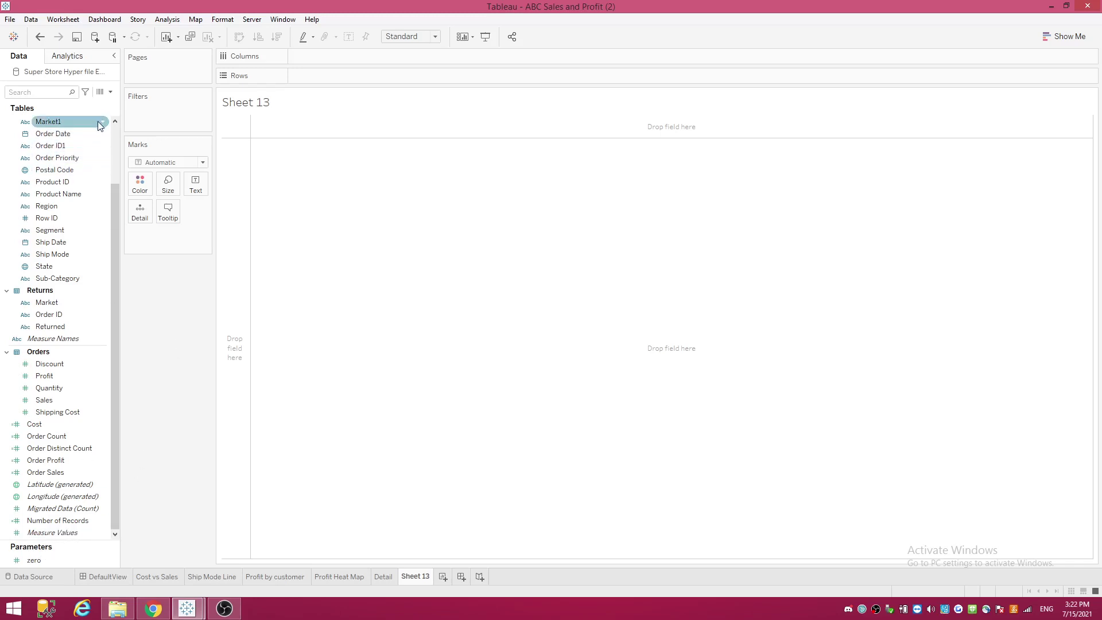
Step: Create a new parameter named Select Slicer with the String data type
click(111, 93)
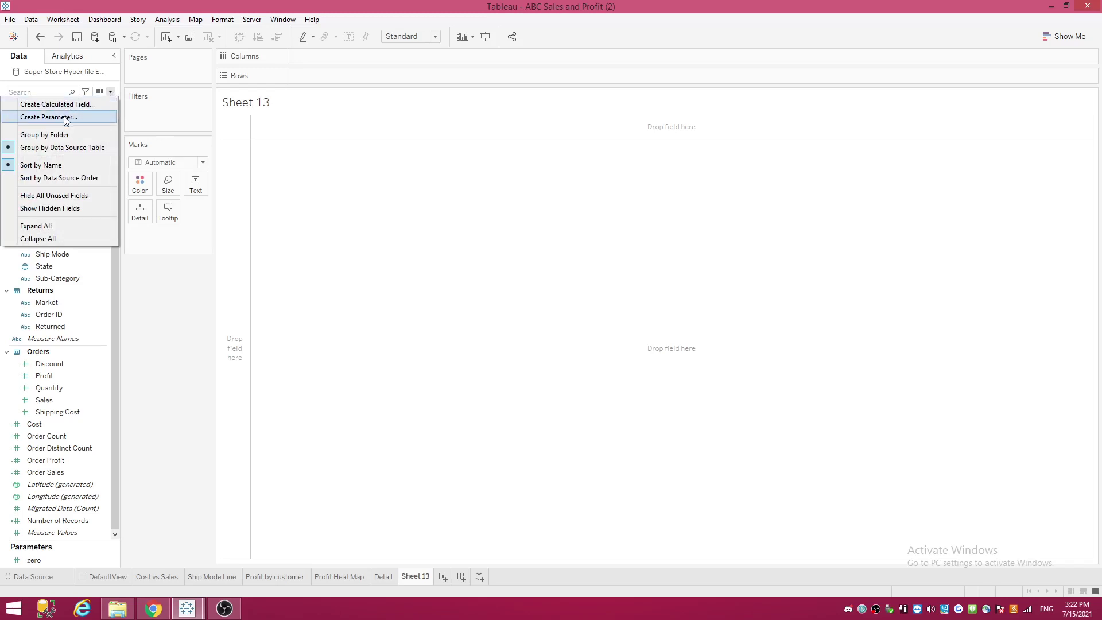
click(81, 116)
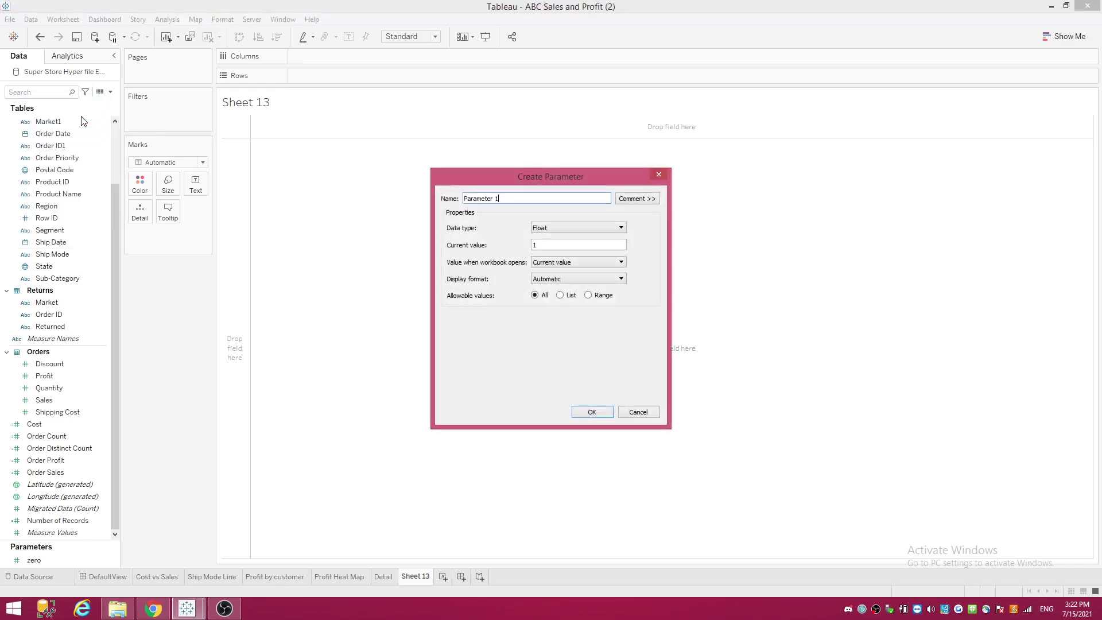
triple_click(508, 198)
text(Select)
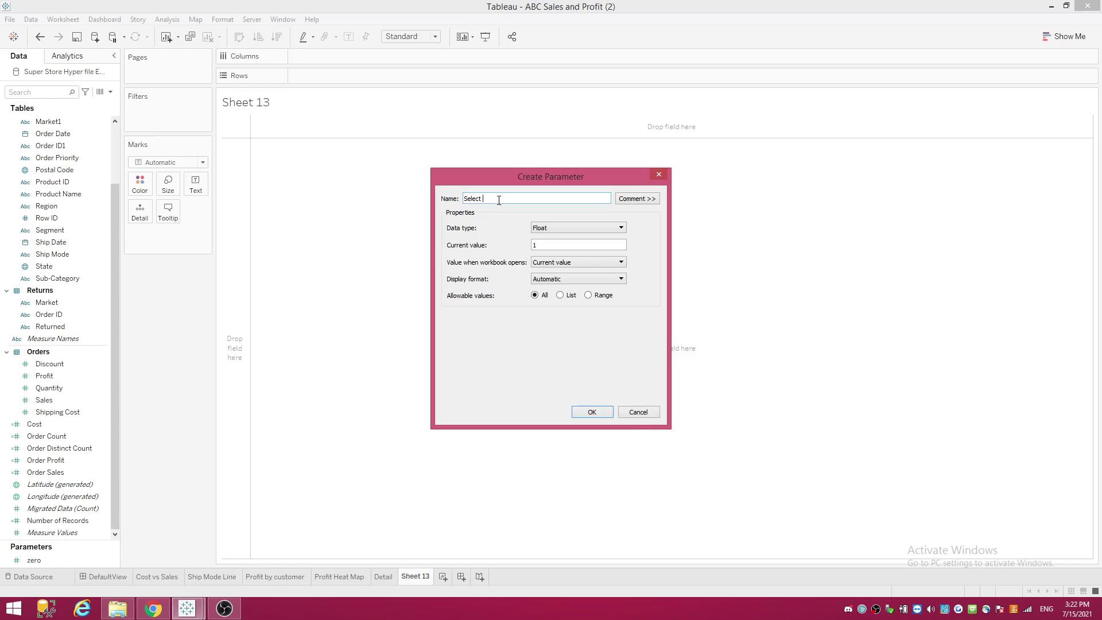
text(cer)
click(619, 227)
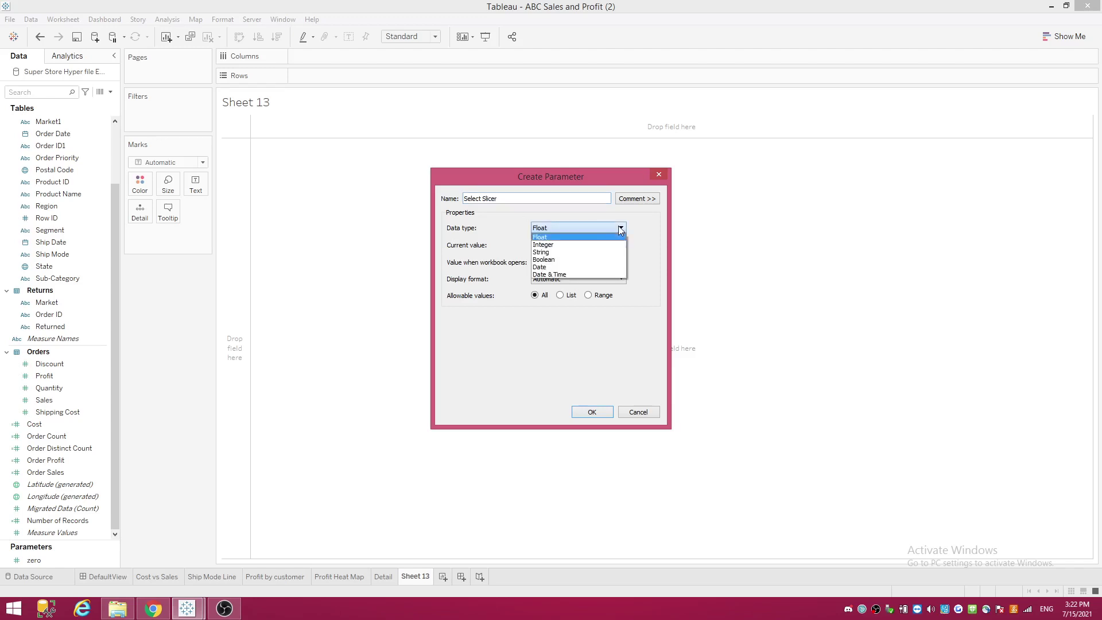
click(594, 252)
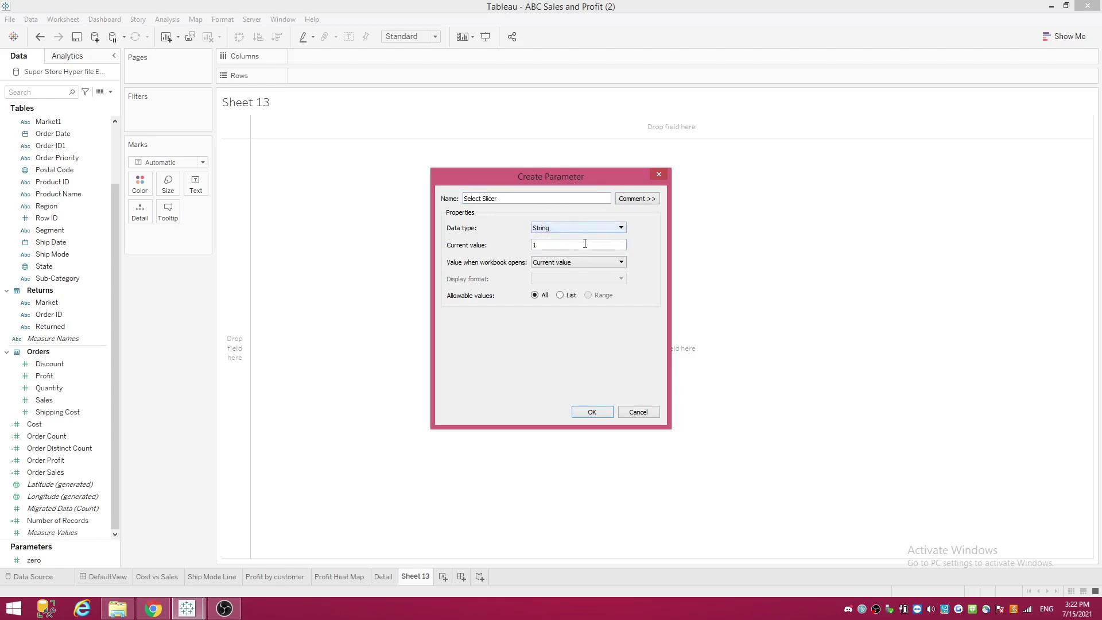
Step: Restrict Select Slicer to a list of Region, Category, Sub-Category and Segment
click(563, 295)
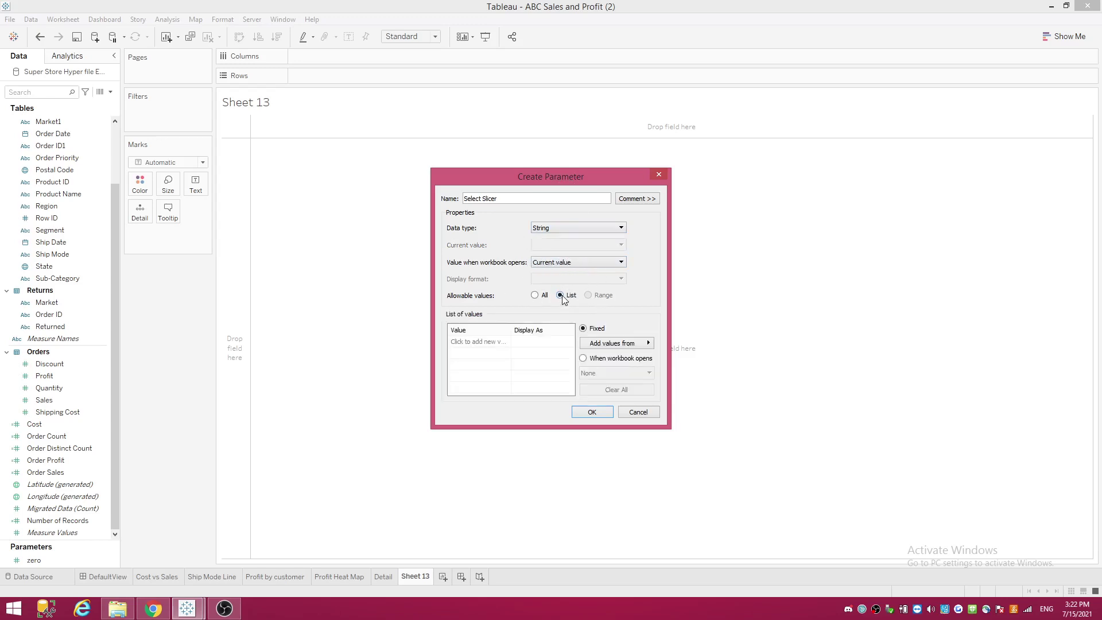
click(468, 342)
text(Region)
key(Return)
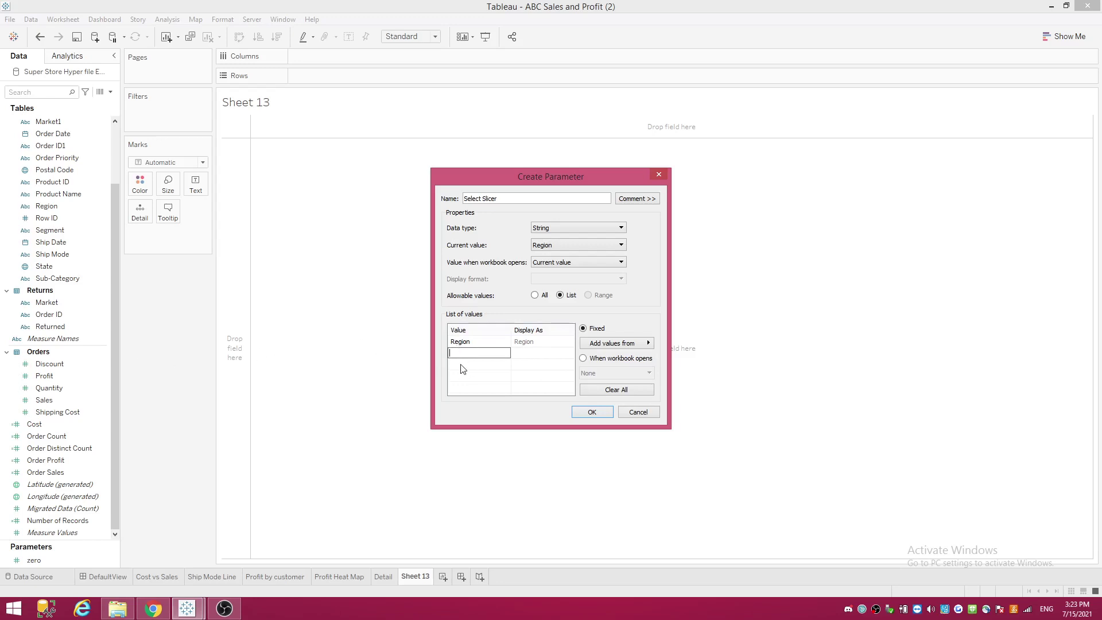
click(458, 353)
text(Category)
key(Return)
text(Sub-Category)
key(Return)
text(Segment)
key(Return)
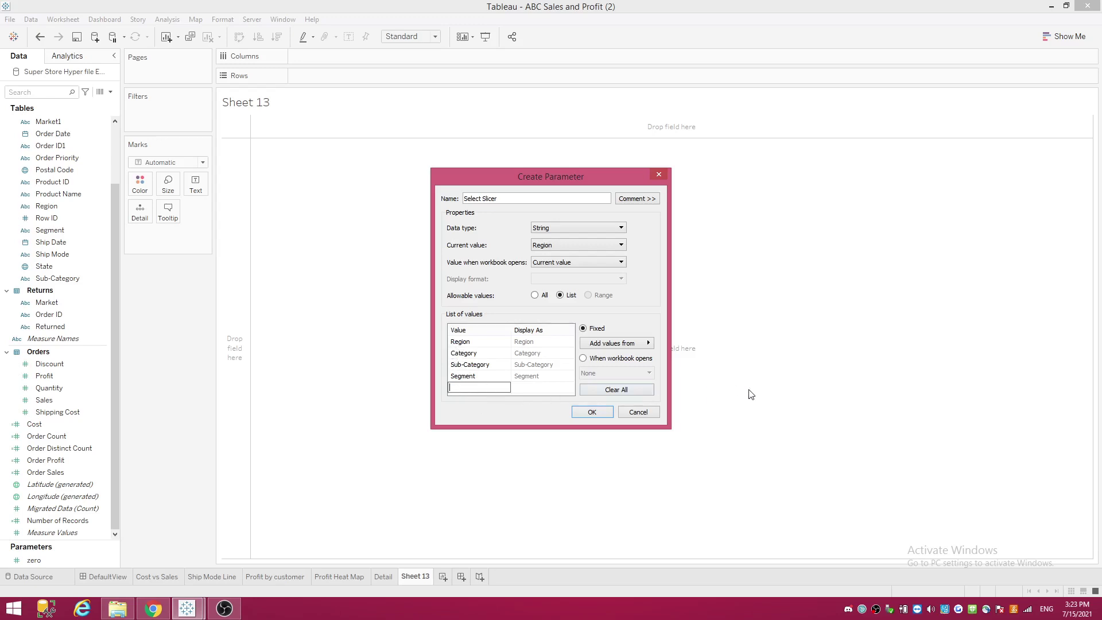
Step: Save the Select Slicer parameter and start a calculated field named Slicer
click(592, 412)
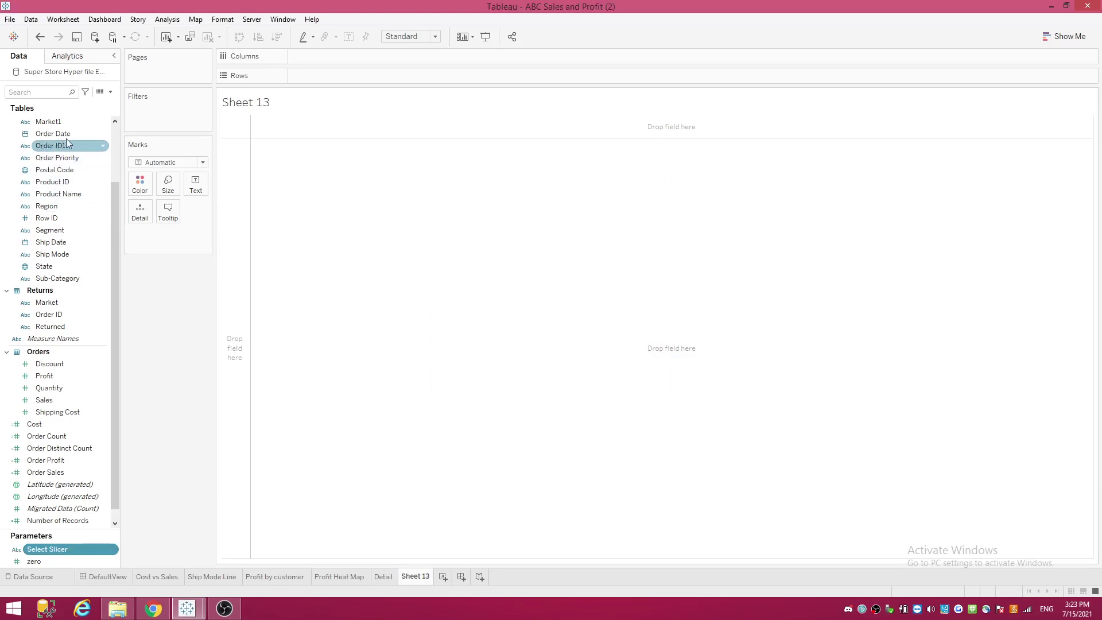
click(110, 92)
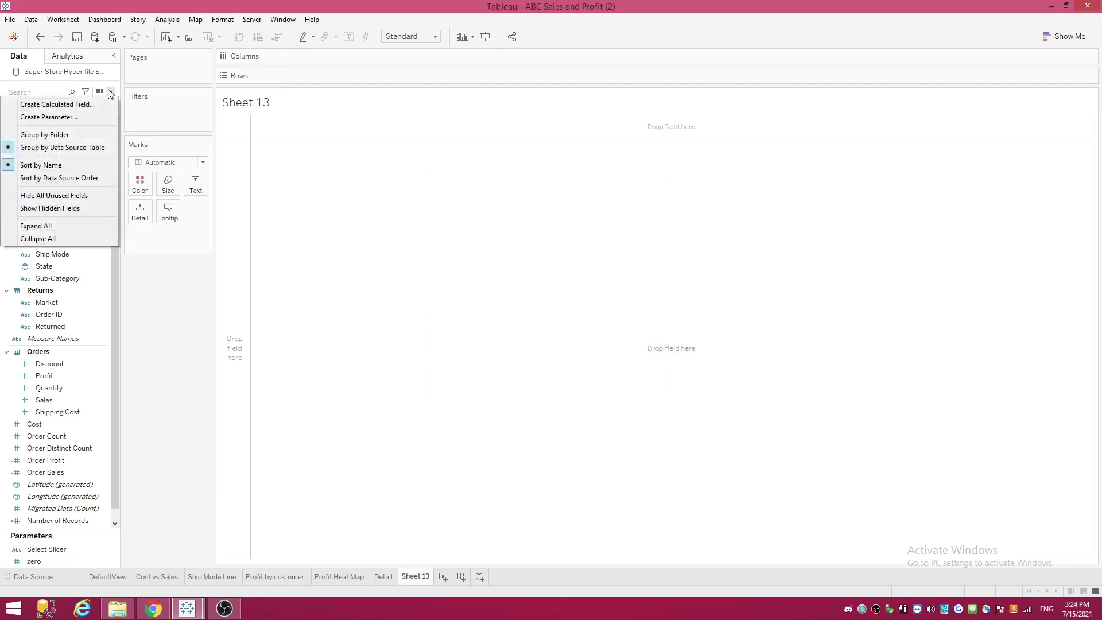
click(81, 104)
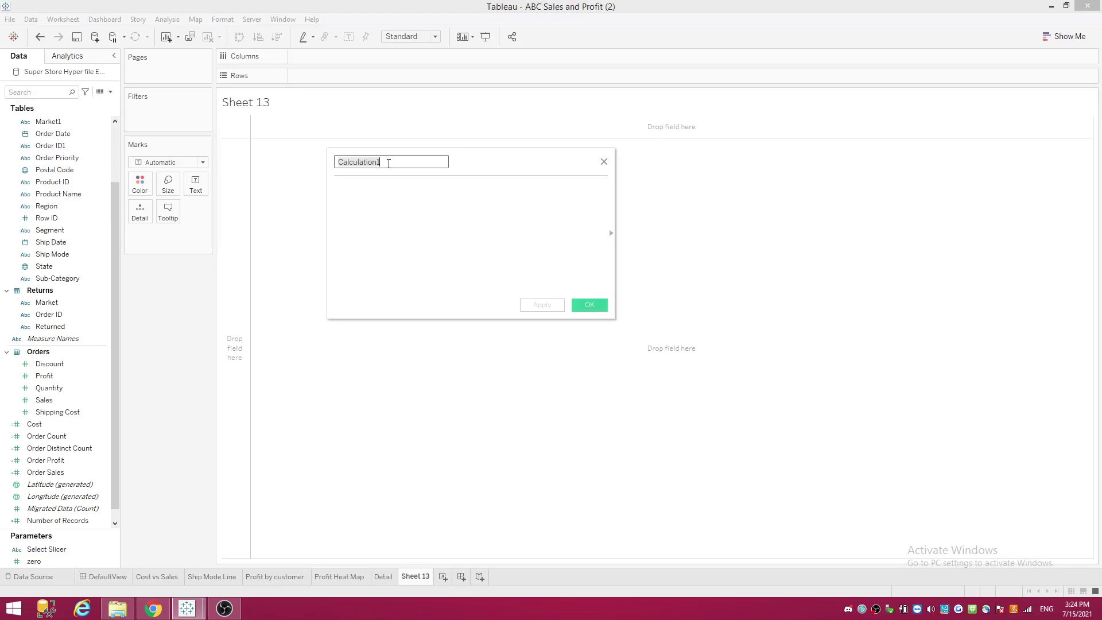
text(Slicer)
Step: Write the formula CASE [Select Slicer] WHEN "Region" THEN [Region]
click(378, 191)
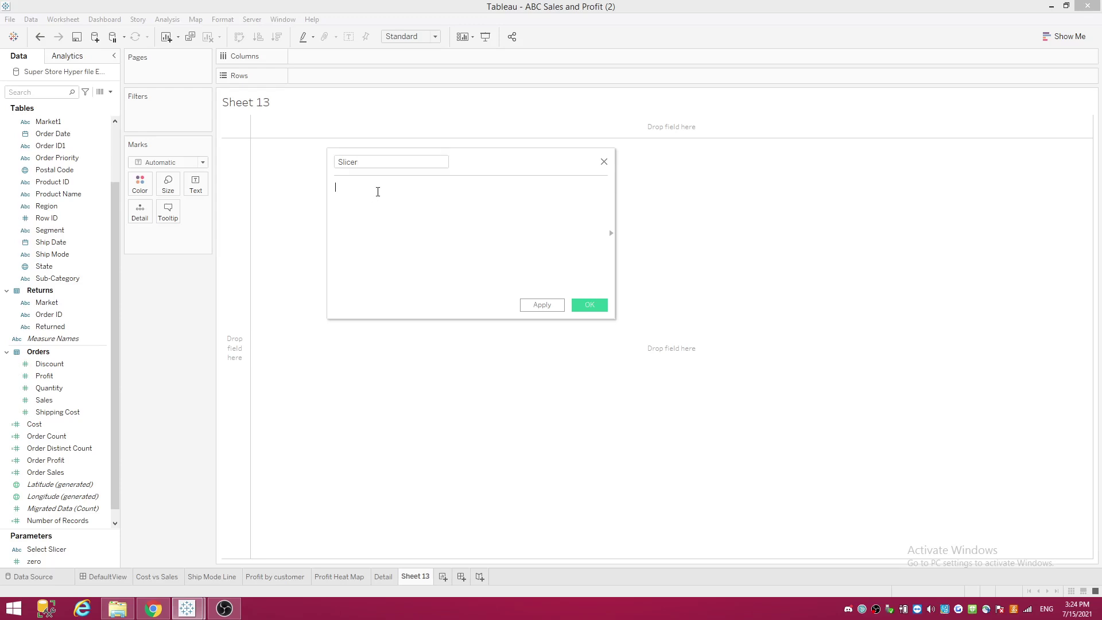
text(cas)
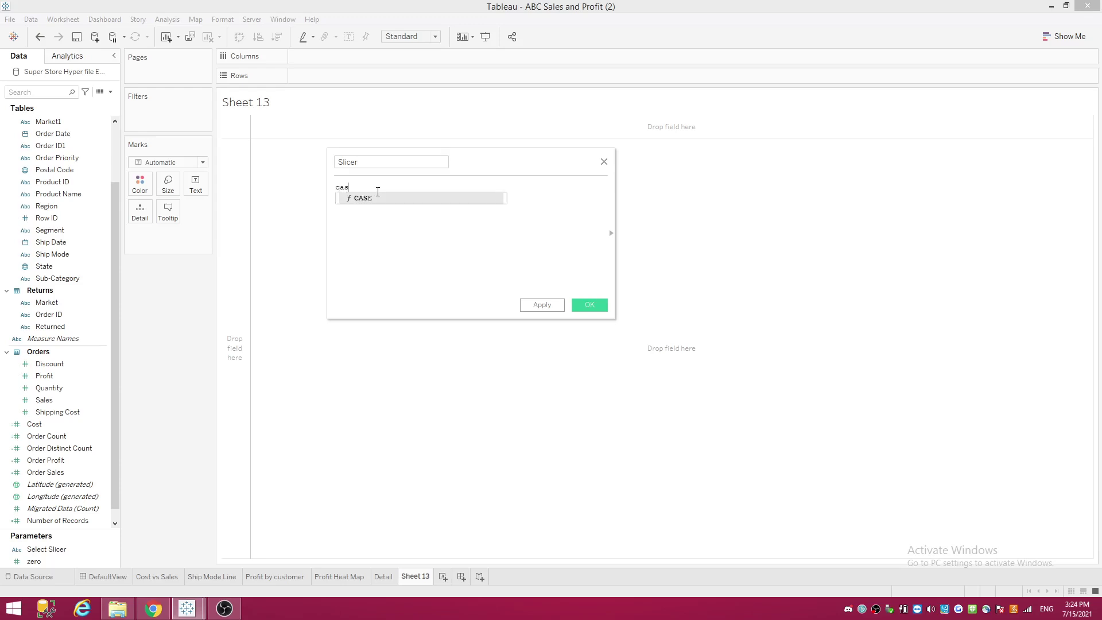
key(Return)
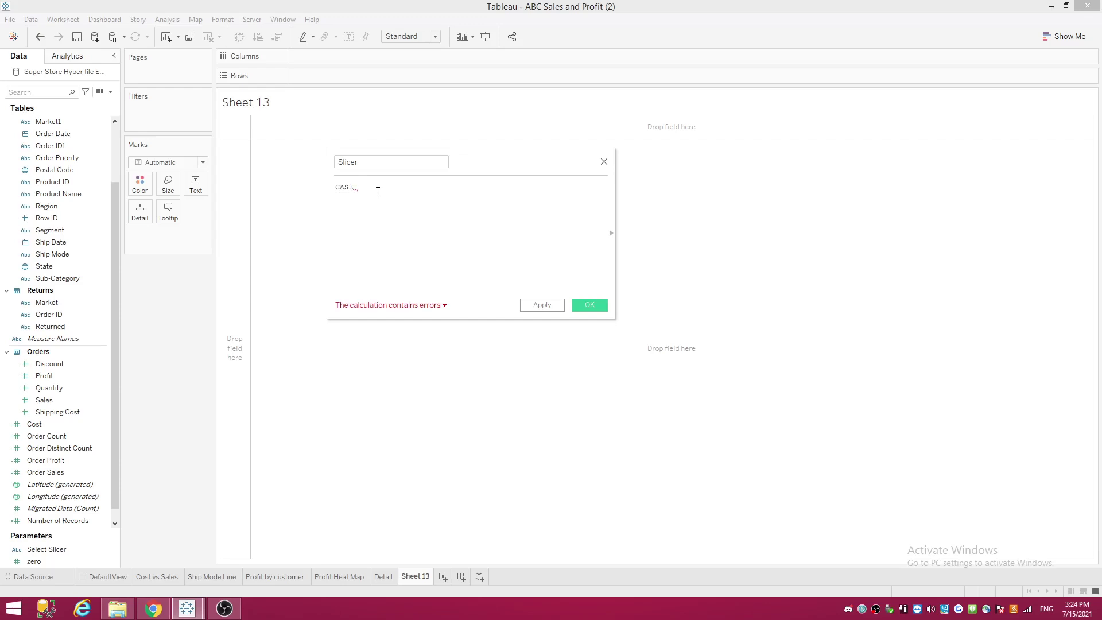
text(sel)
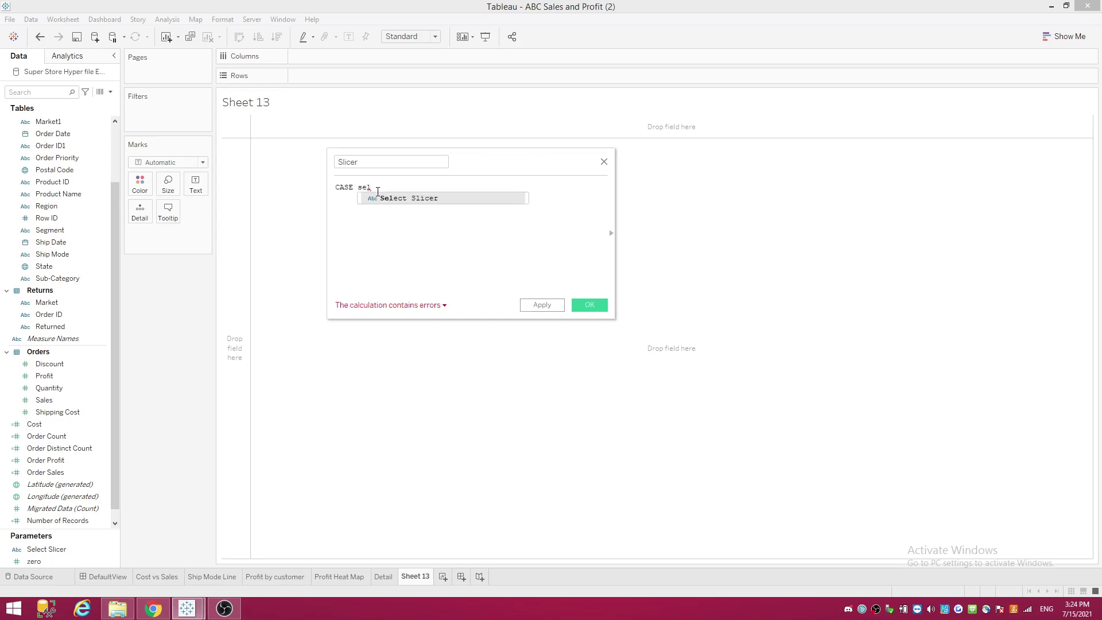
key(Return)
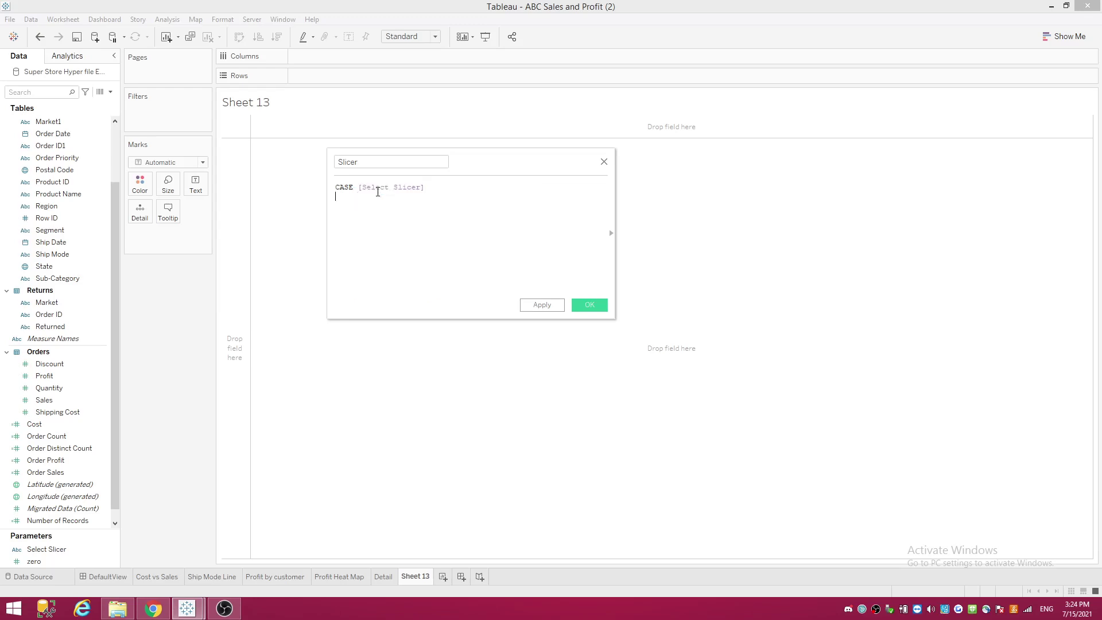
key(Return)
text(whe)
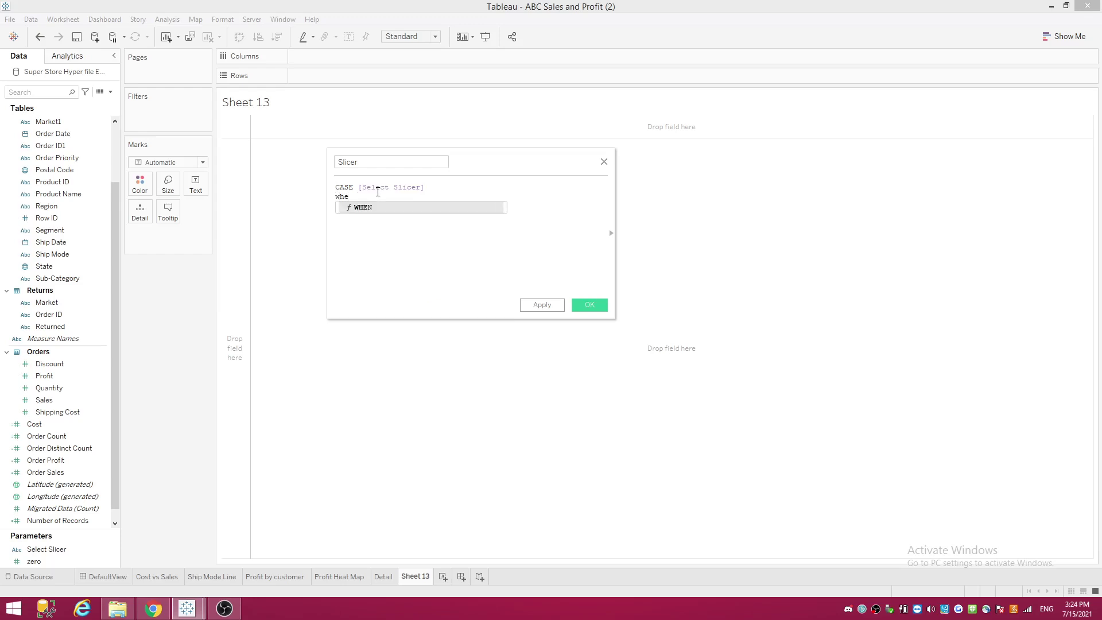
key(Return)
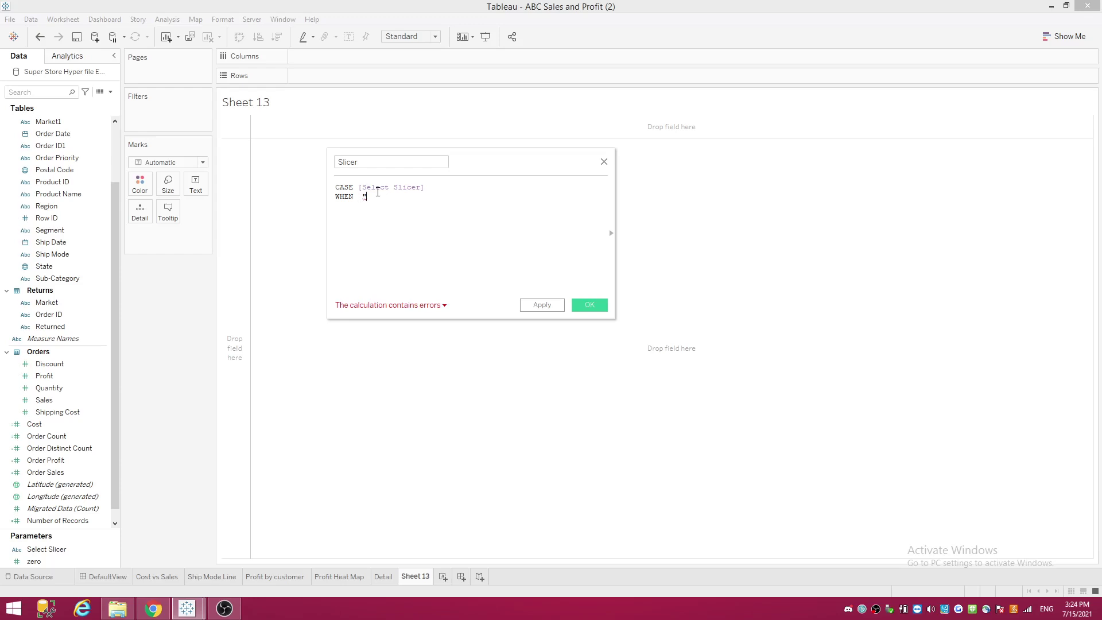
text("Region)
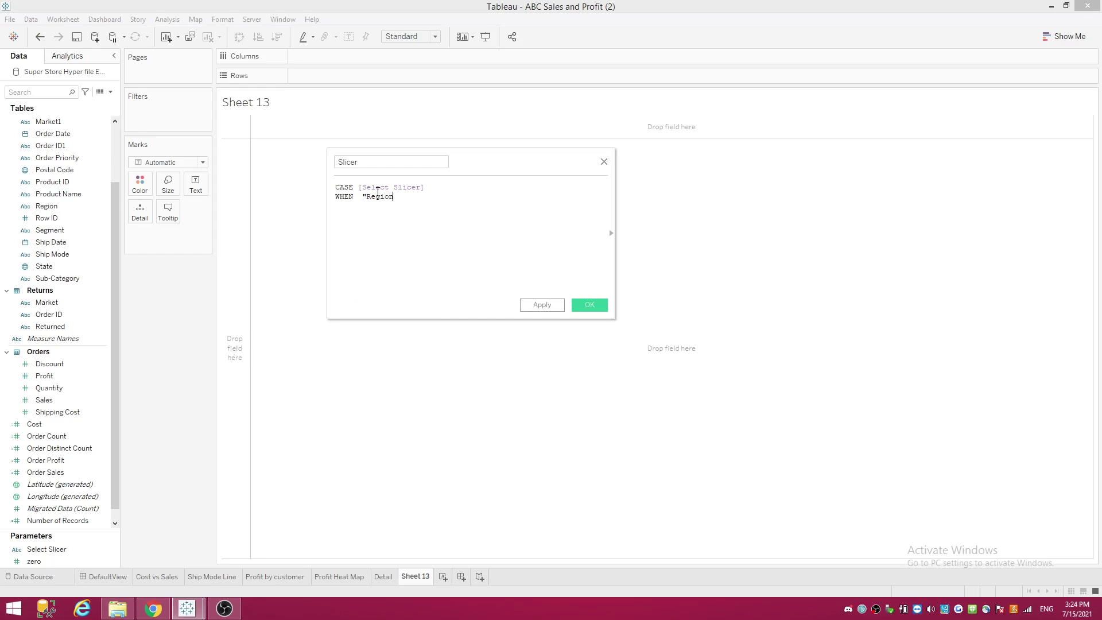
text(" th)
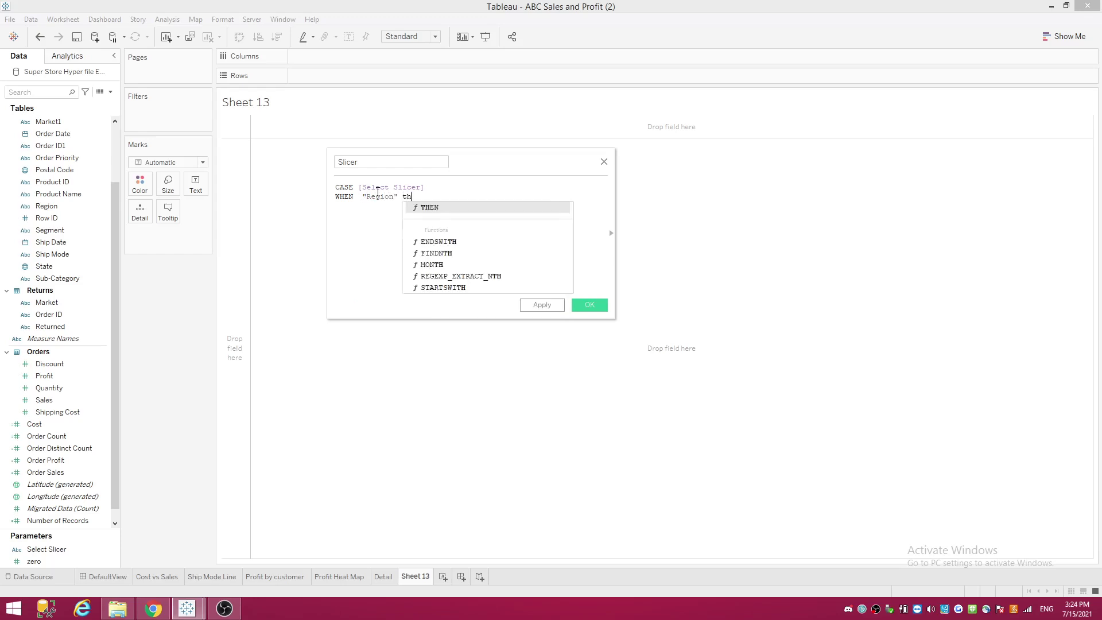
key(Return)
text(reg)
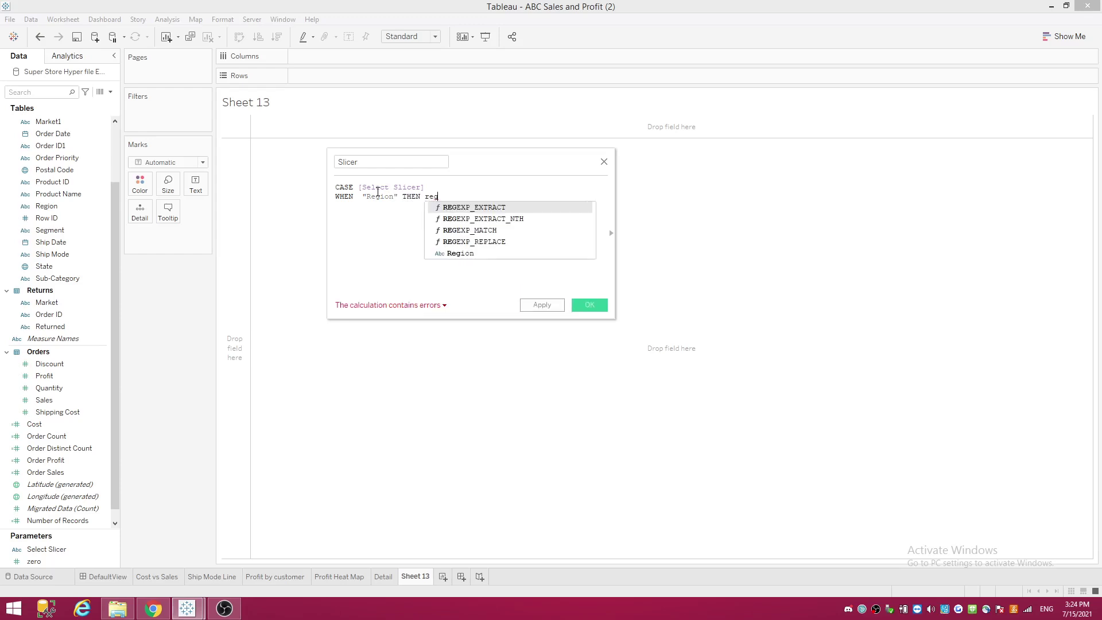
text(io)
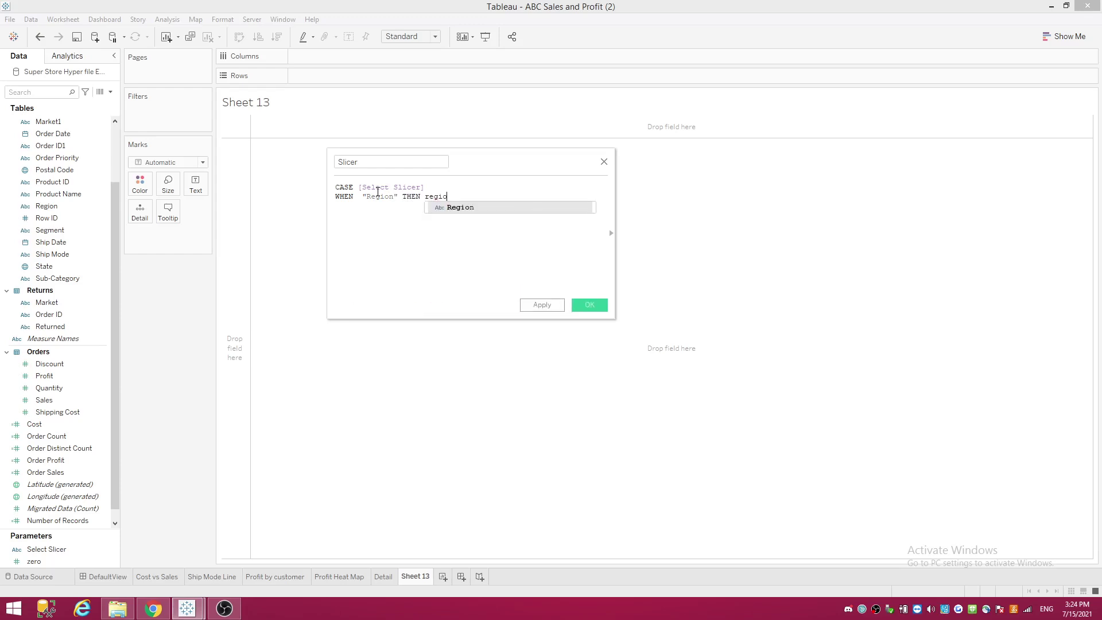
key(Return)
key(Return)
Step: Add the branch WHEN "Category" THEN [Category] to the Slicer formula
text(whe)
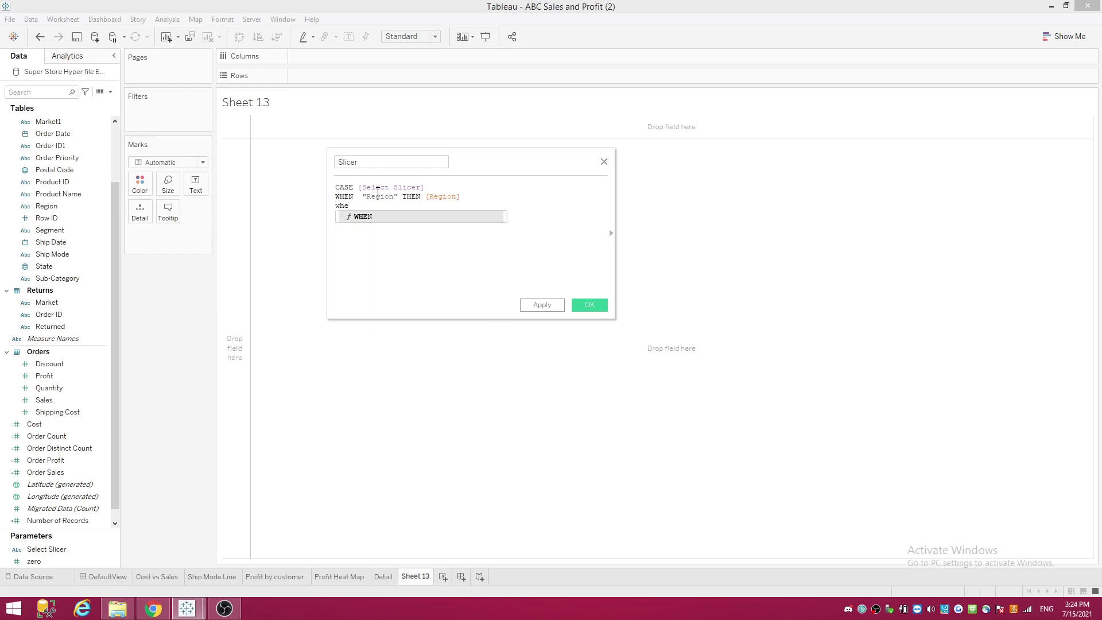
key(Return)
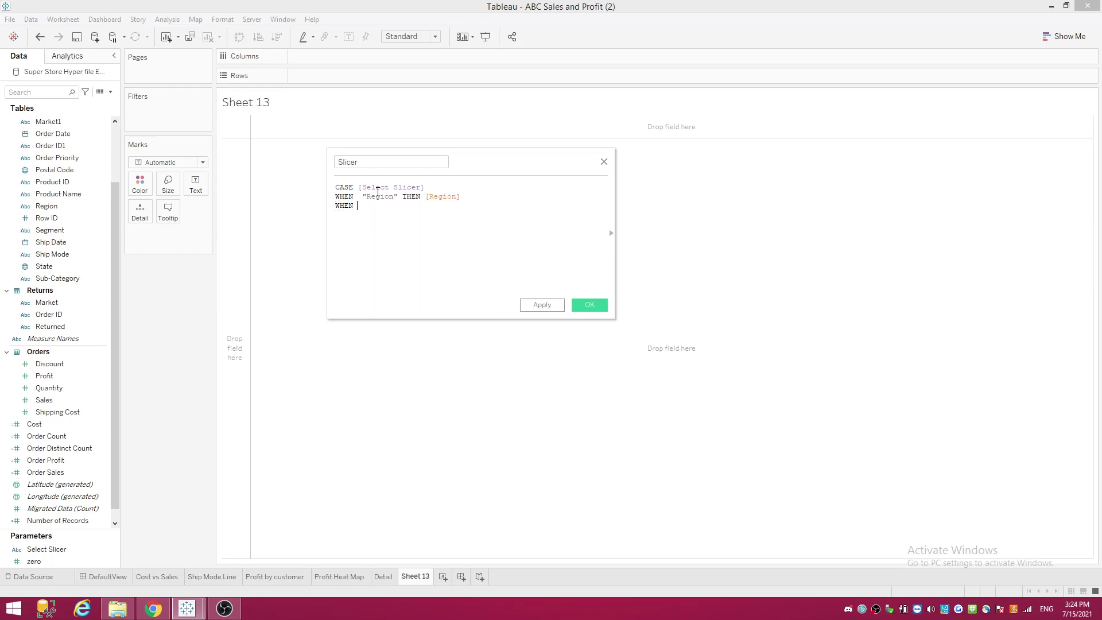
text("Category)
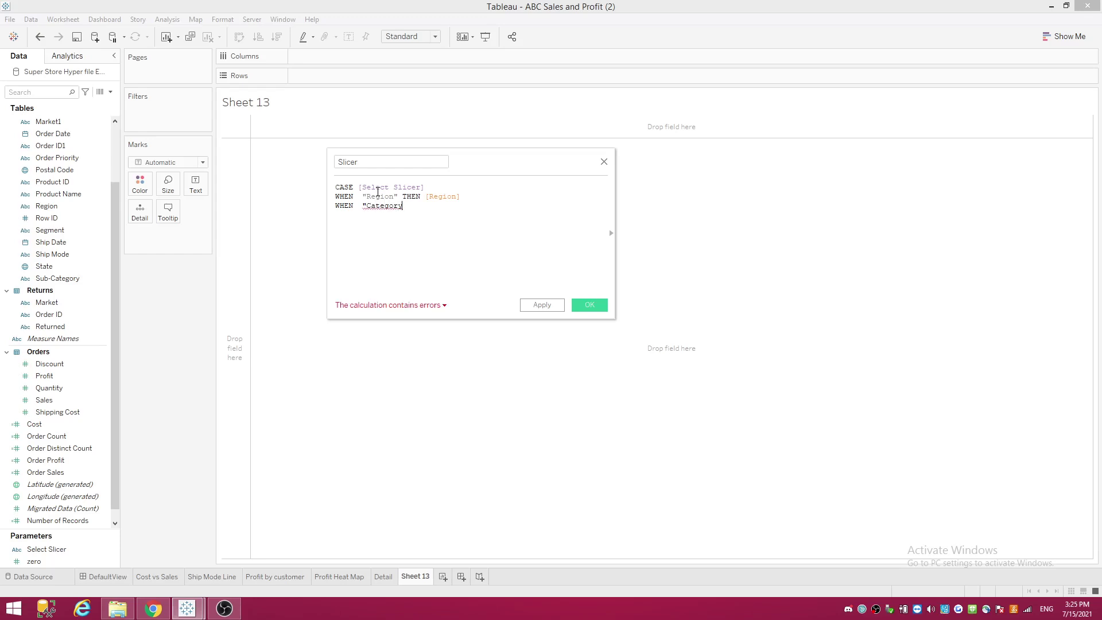
text(")
text( th)
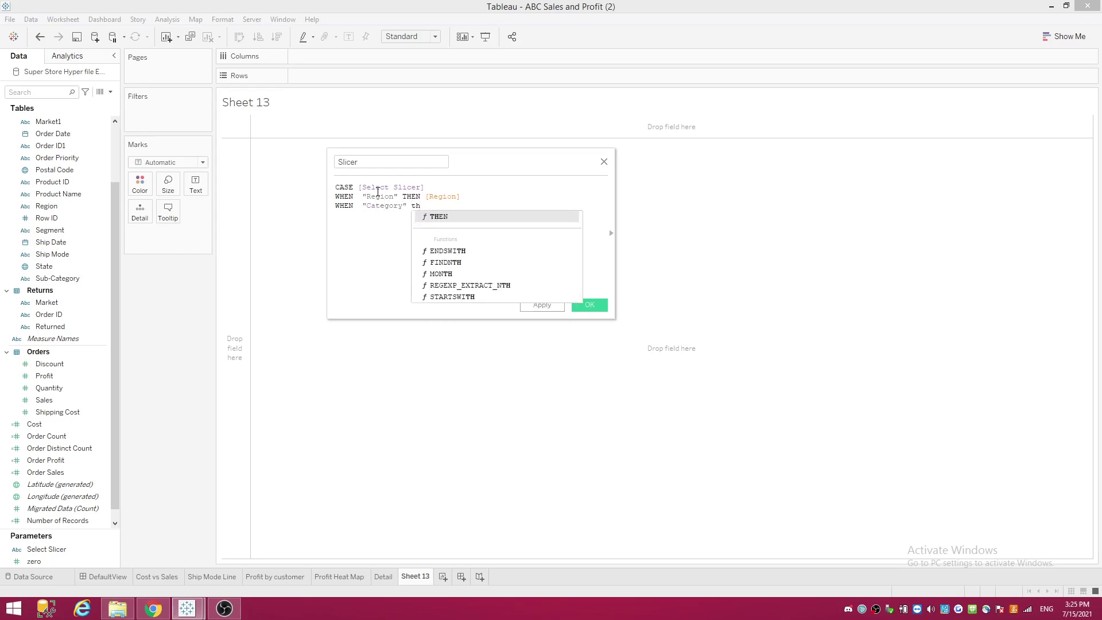
key(Return)
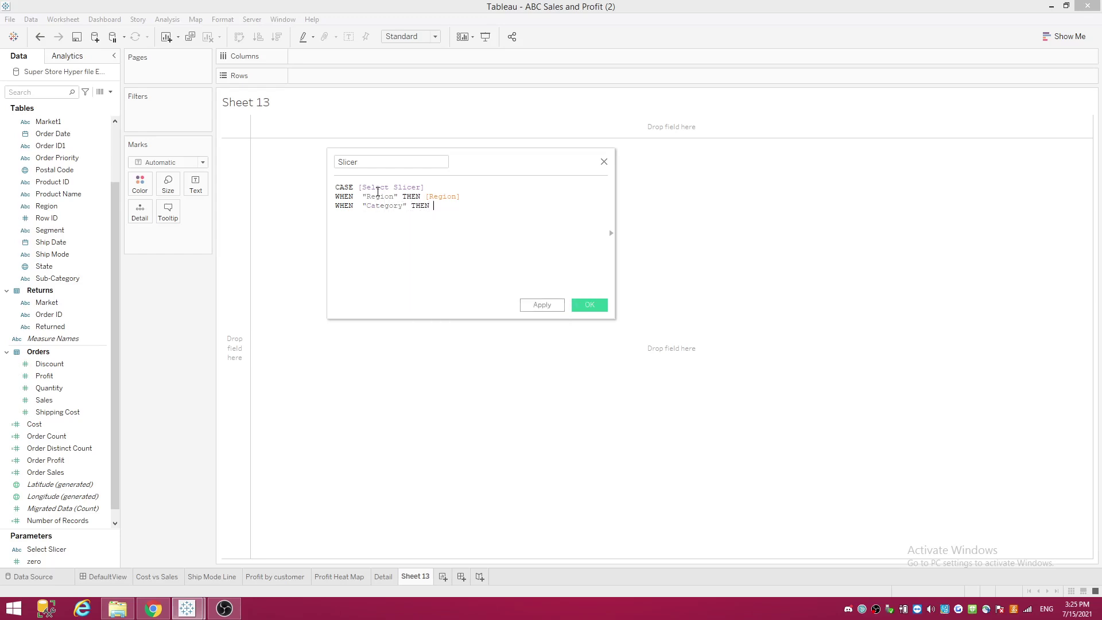
text(cate)
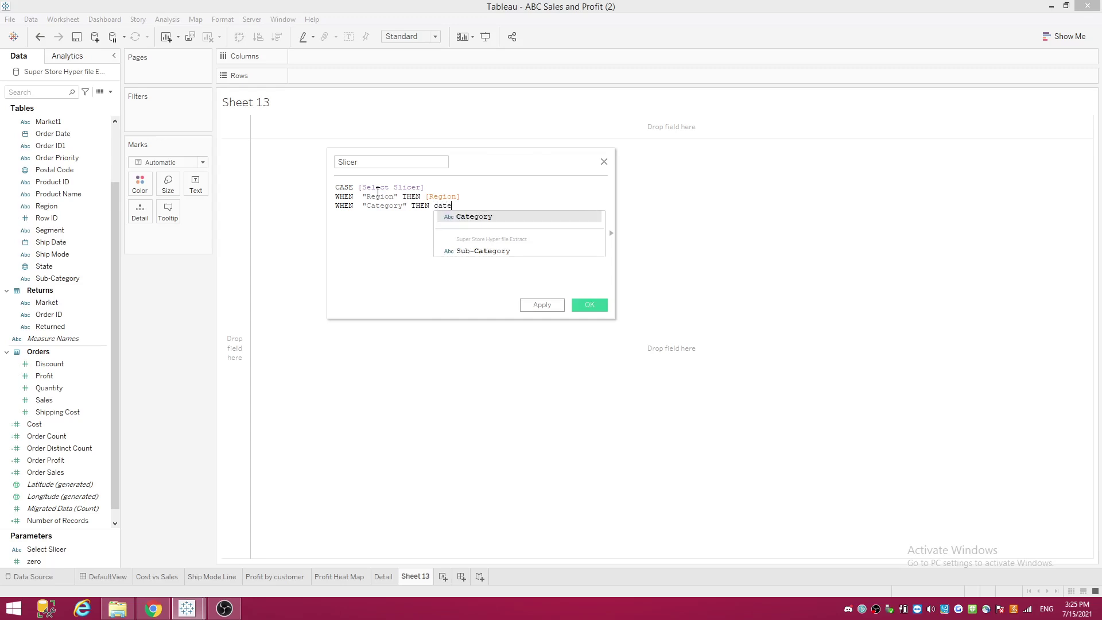
key(Return)
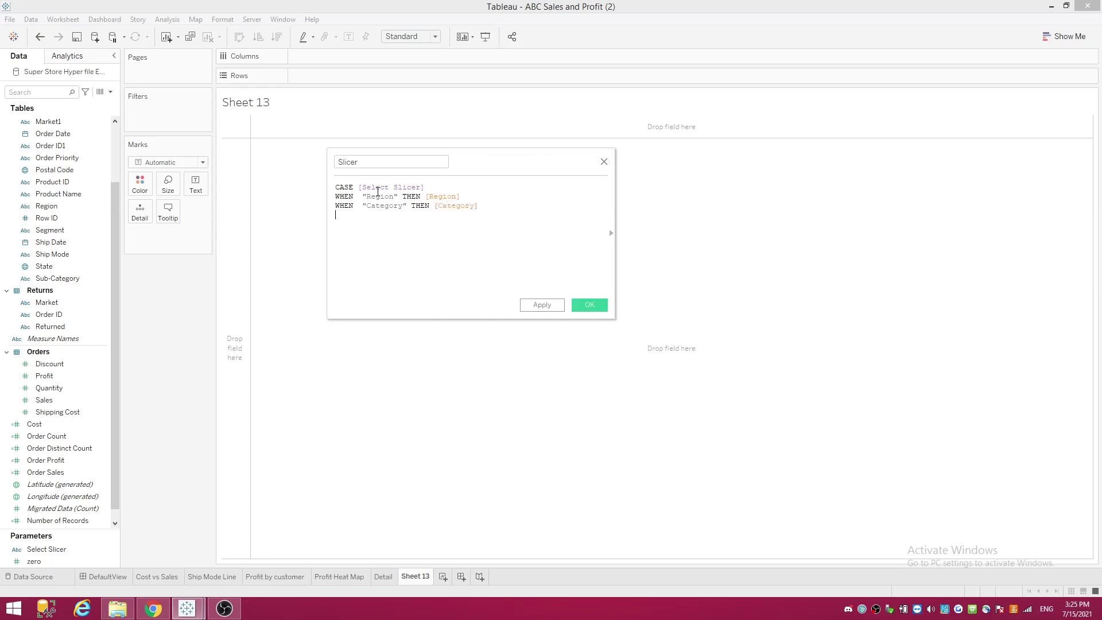
Step: Add the branch WHEN "Sub-Category" THEN [Sub-Category] on a new line
key(Return)
text(wh)
key(Return)
text("Sub-Category" th)
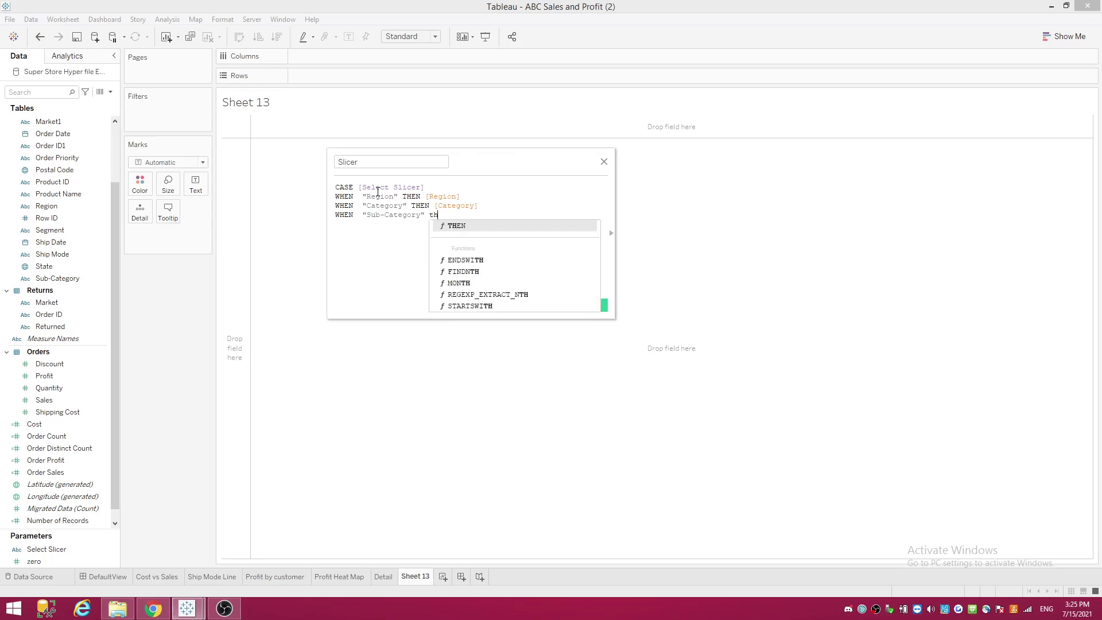
key(Return)
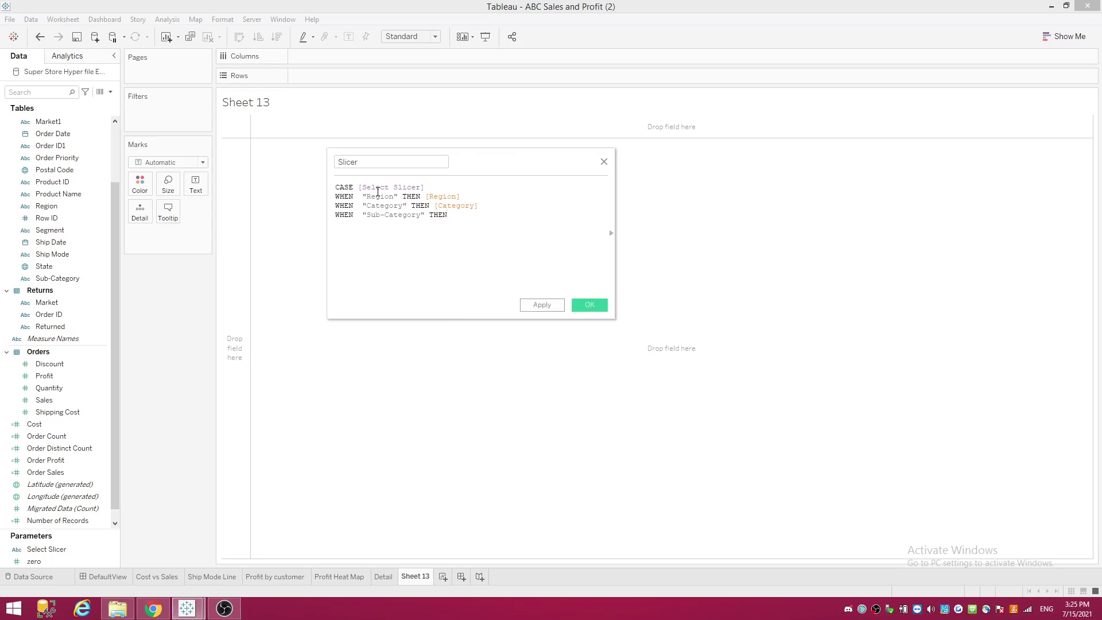
text(sub)
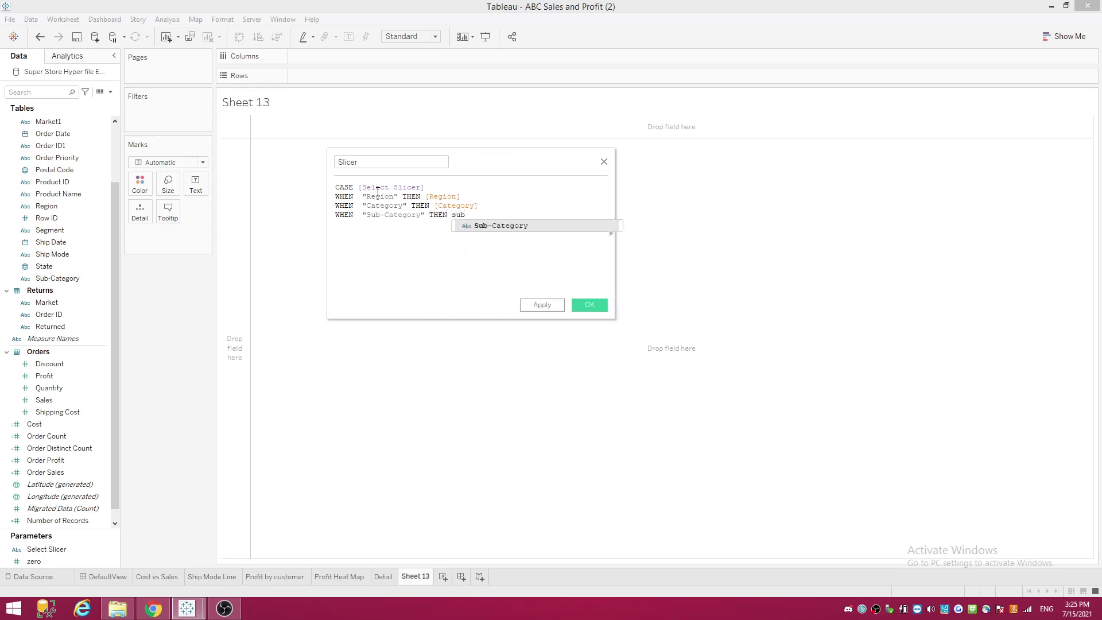
key(Return)
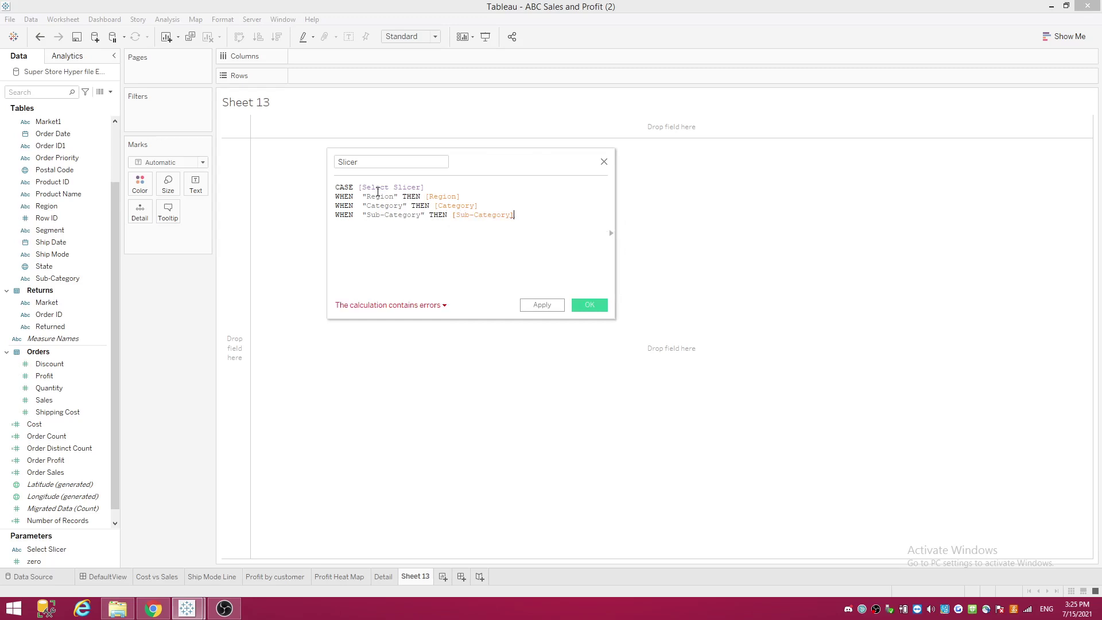
Step: Add the branch WHEN "Segment" THEN [Segment] and close the CASE with END
key(Return)
text(whe)
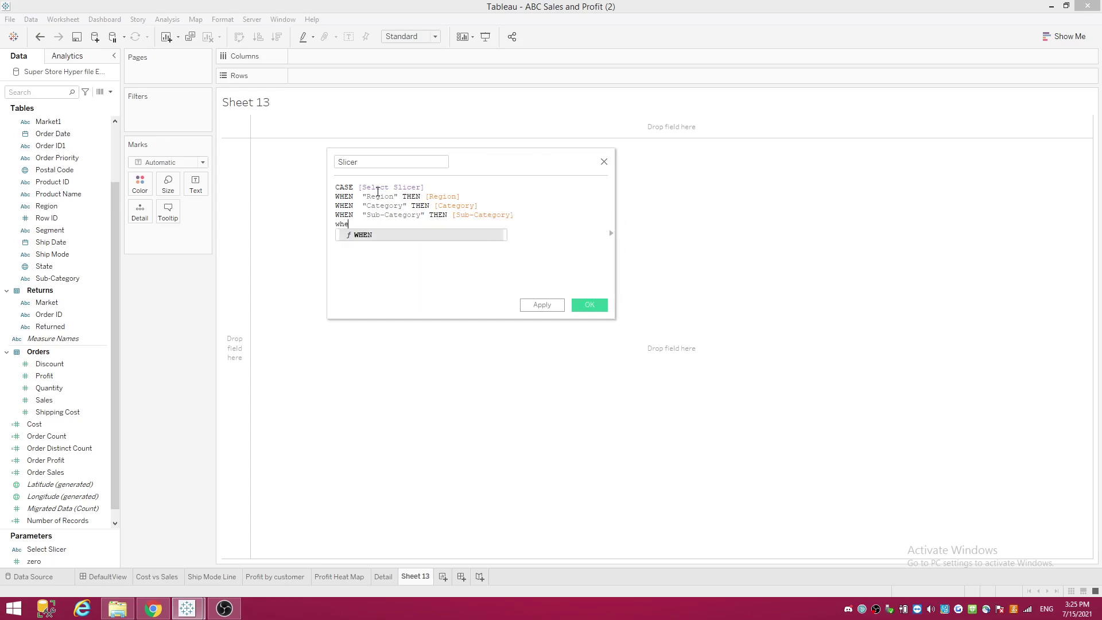
key(Return)
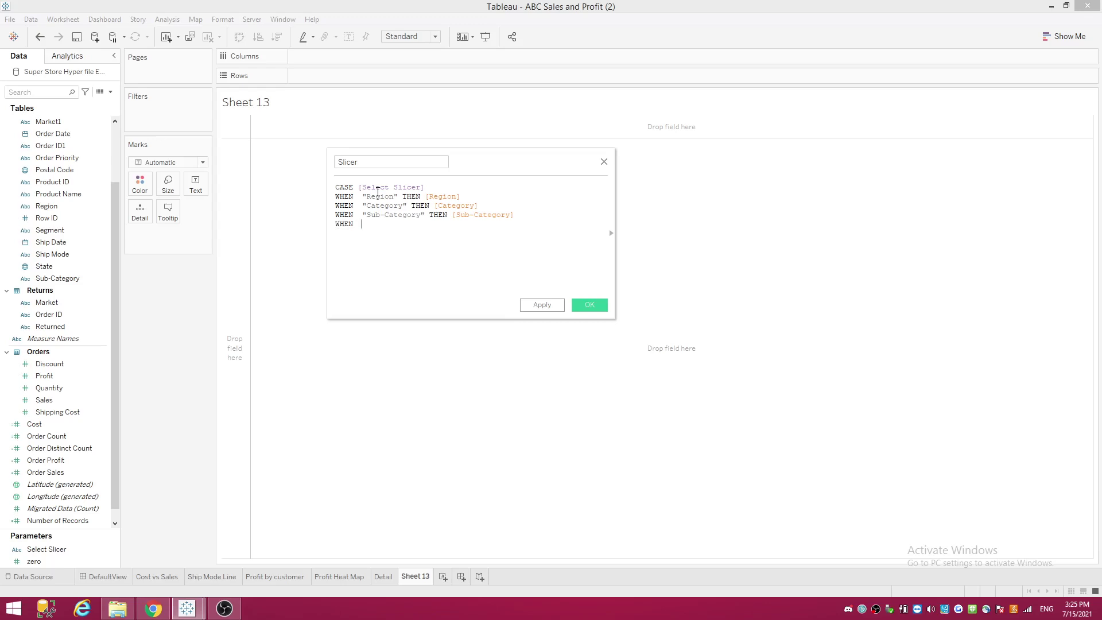
text("Segment" th)
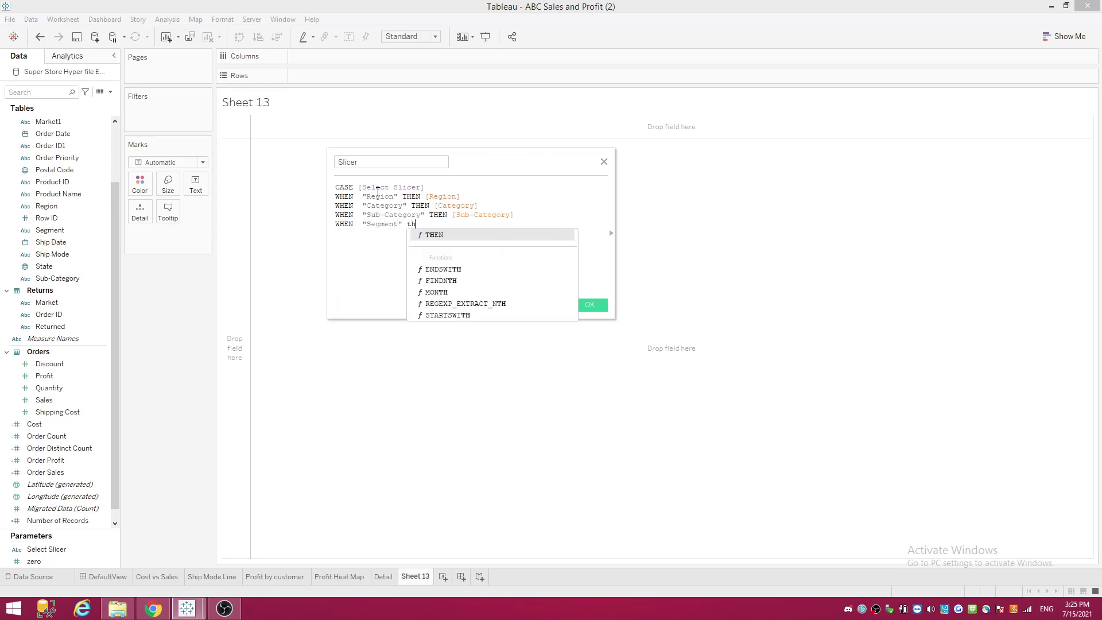
key(Return)
text(se)
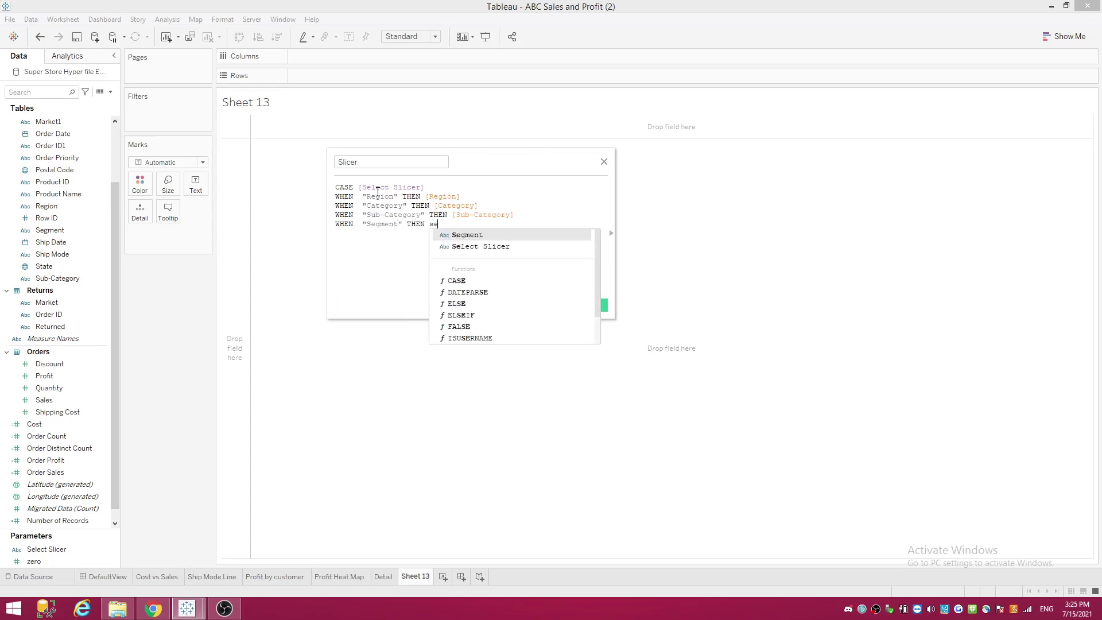
key(Return)
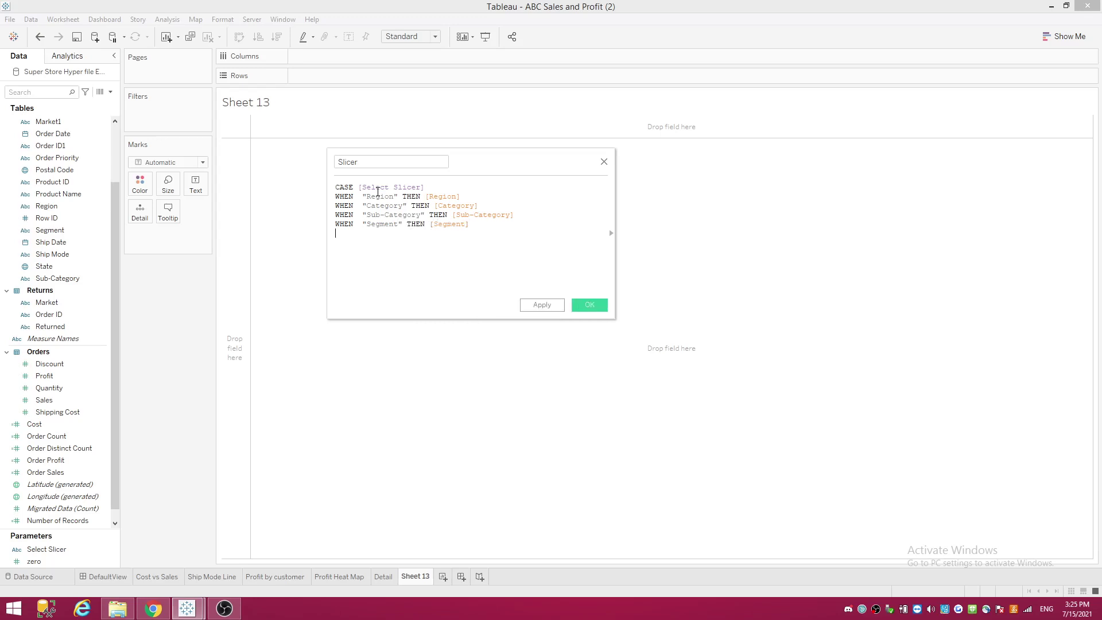
text(en)
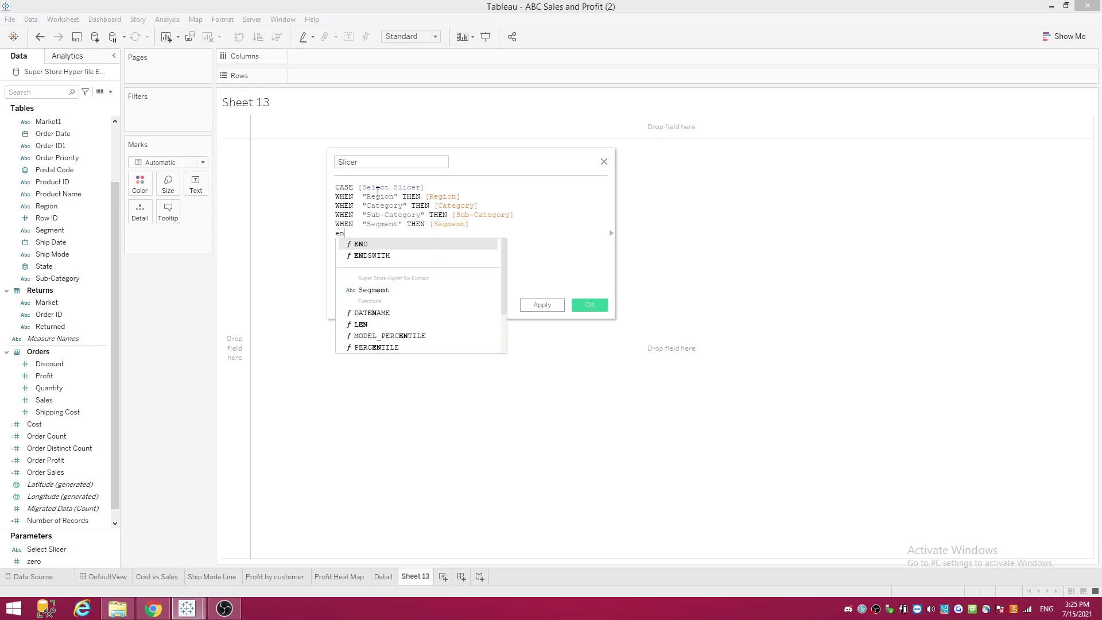
key(Return)
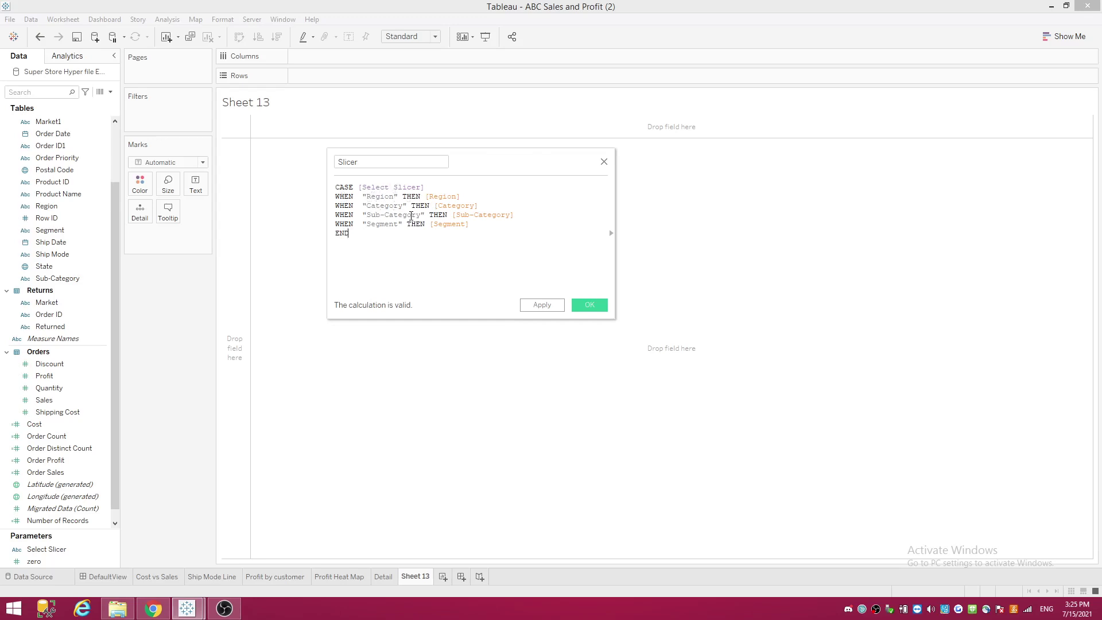
Step: Save the Slicer calculated field and duplicate the Select Slicer parameter
click(591, 305)
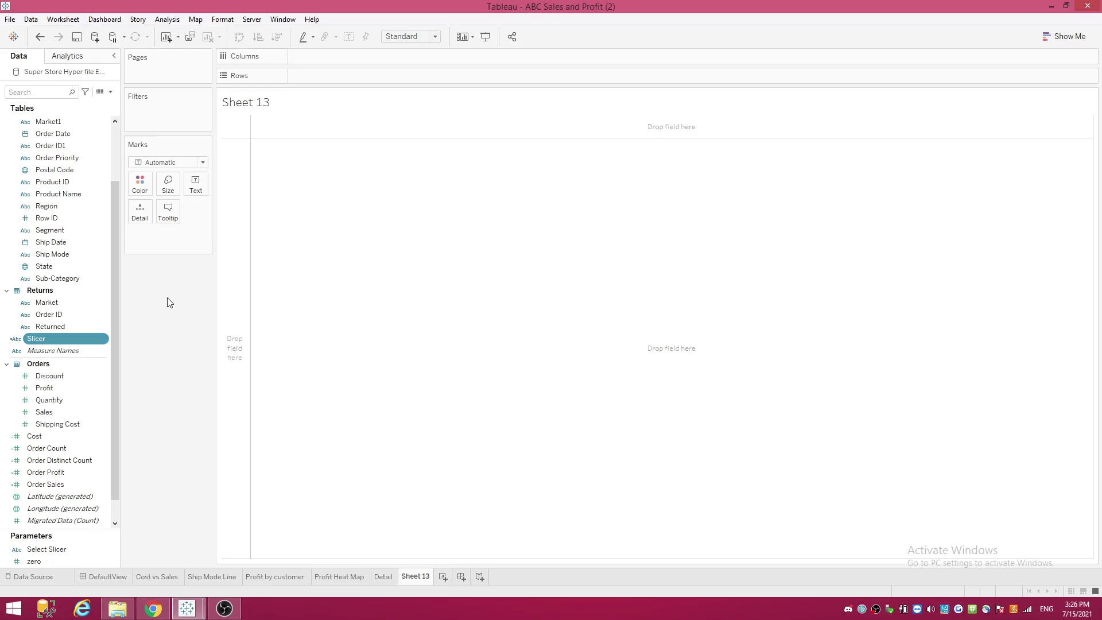
right_click(75, 549)
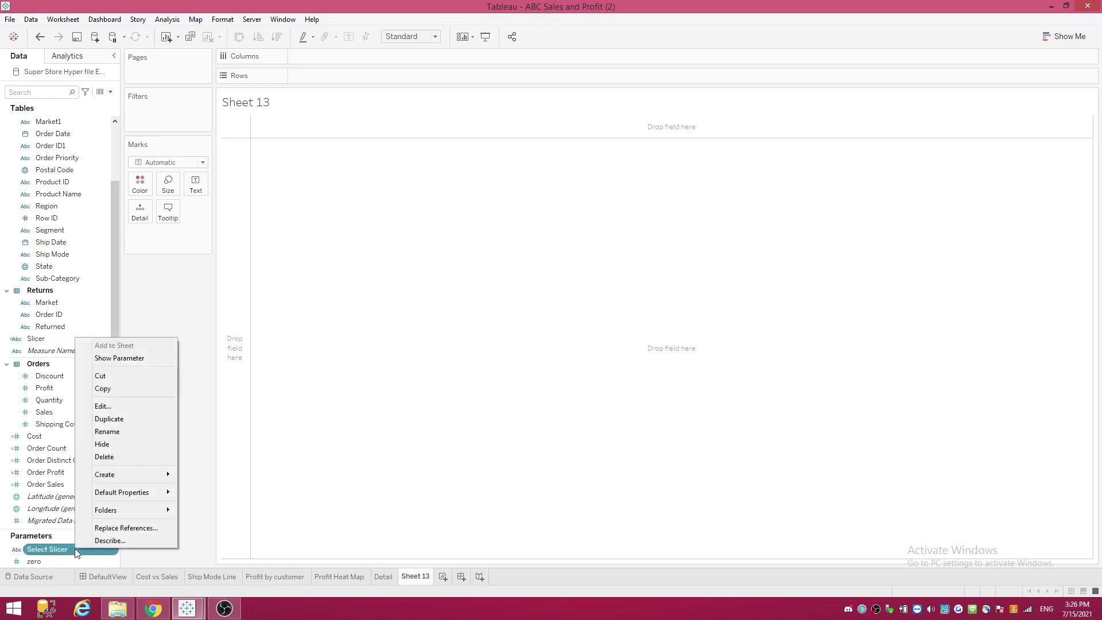
click(113, 418)
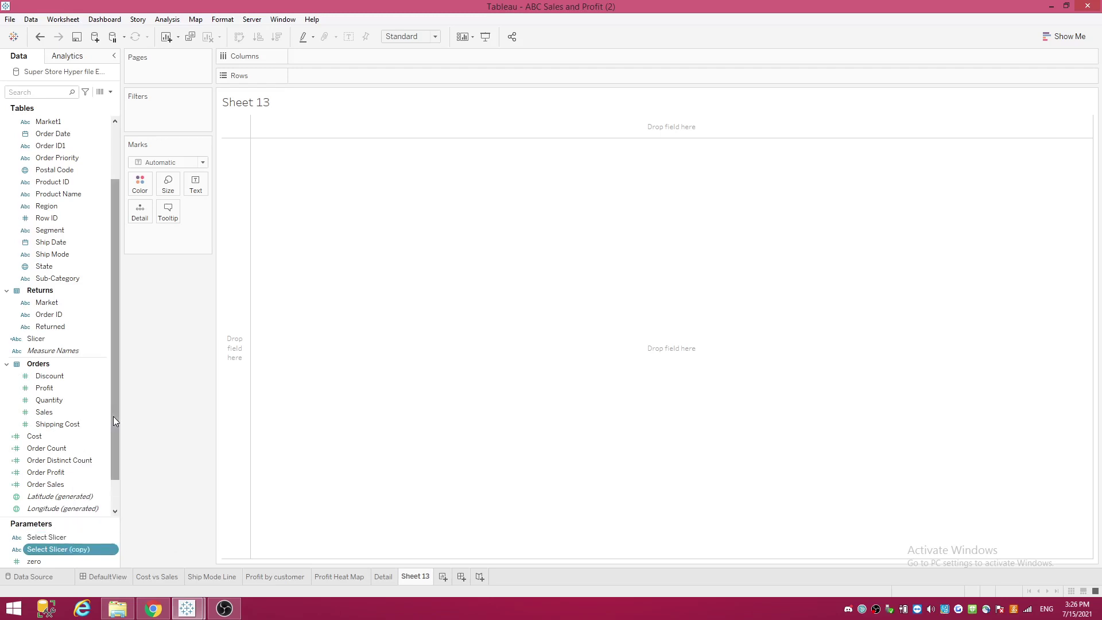
Step: Rename the duplicated parameter to Select Color Slicer
right_click(86, 551)
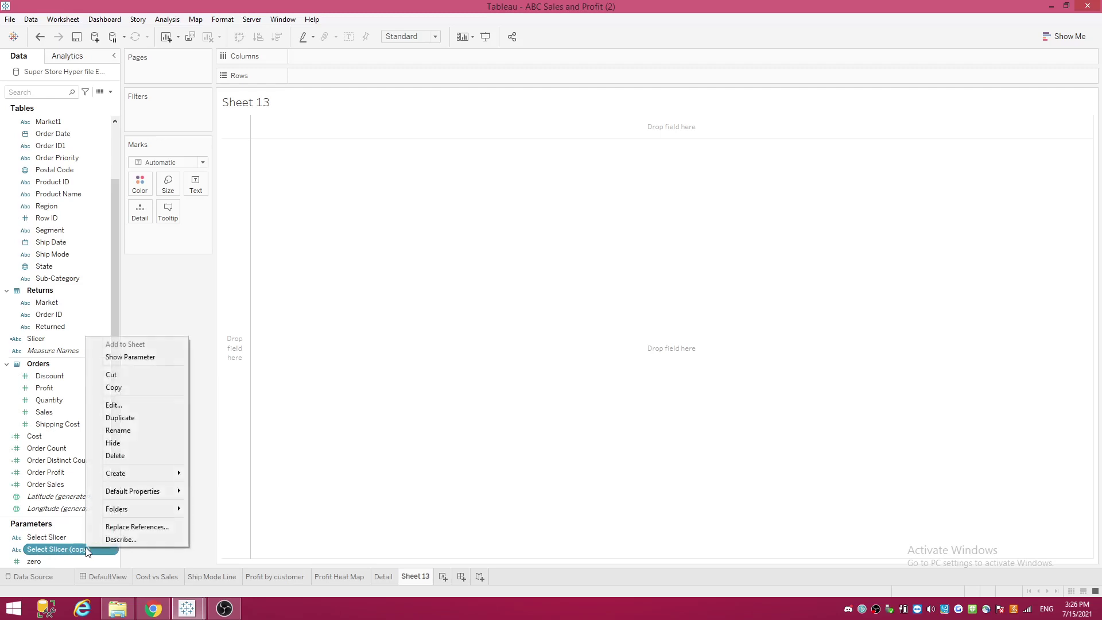
click(127, 407)
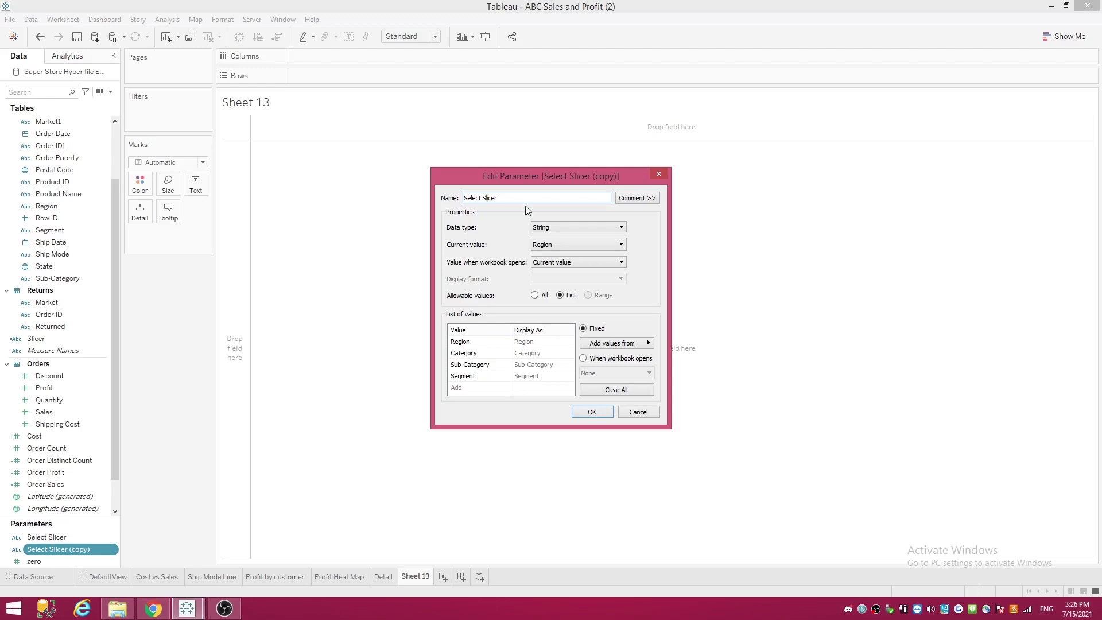
text(Color)
click(594, 413)
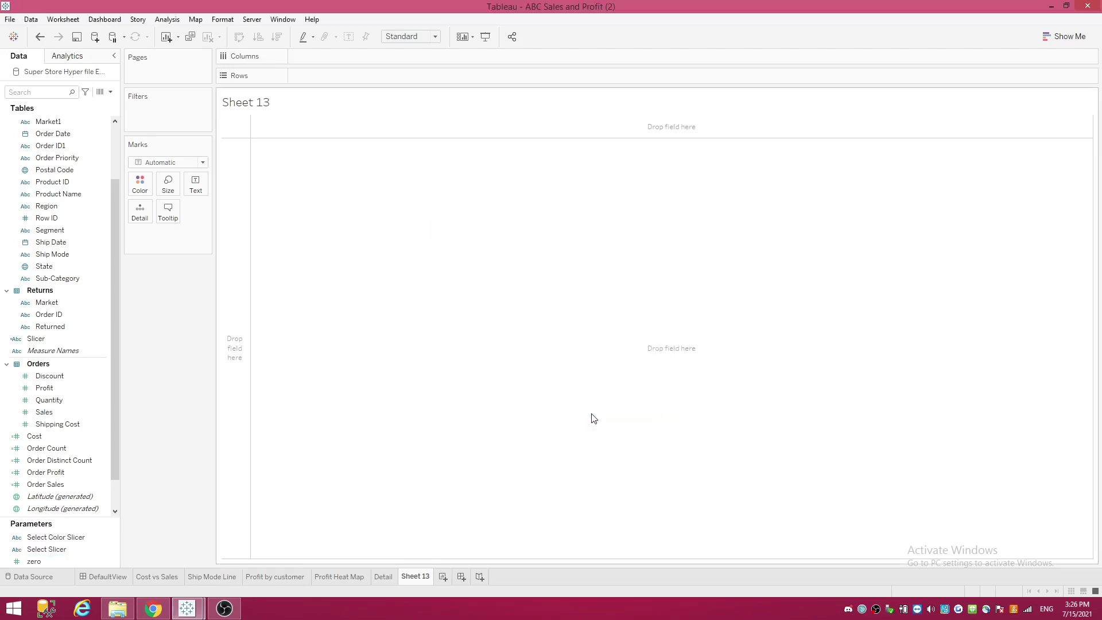
Step: Duplicate the Slicer calculated field to create Slicer (copy)
right_click(74, 339)
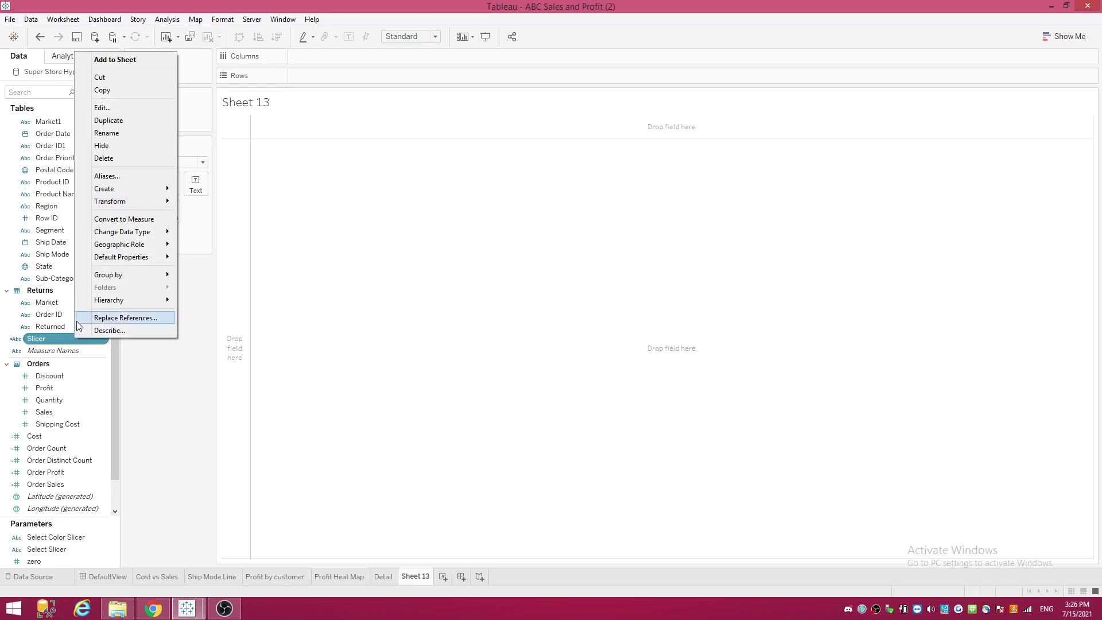
click(120, 123)
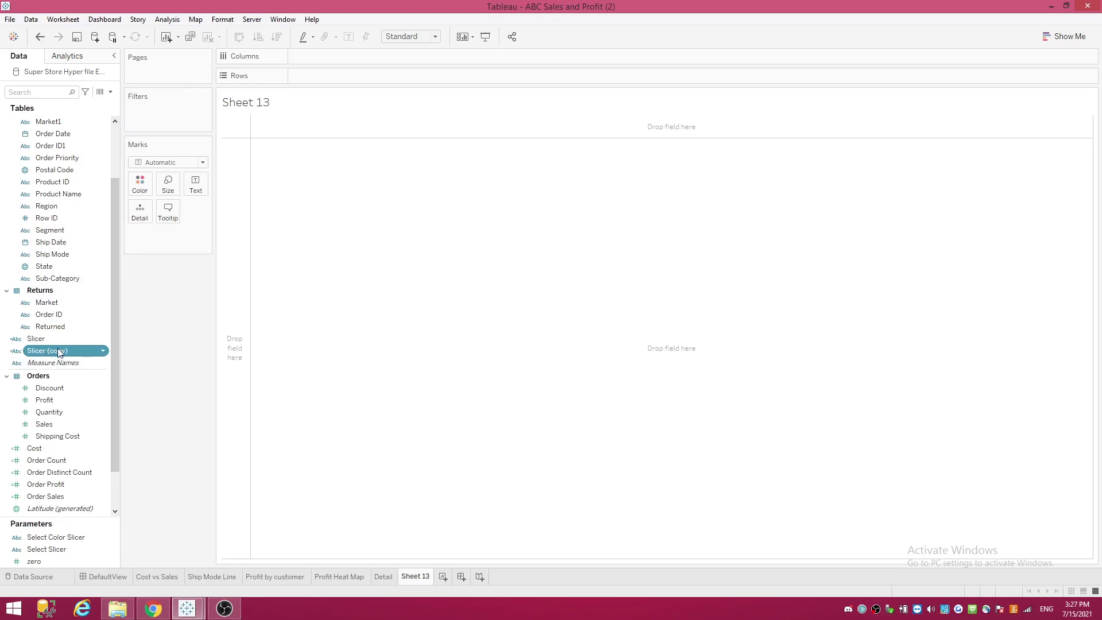
right_click(74, 347)
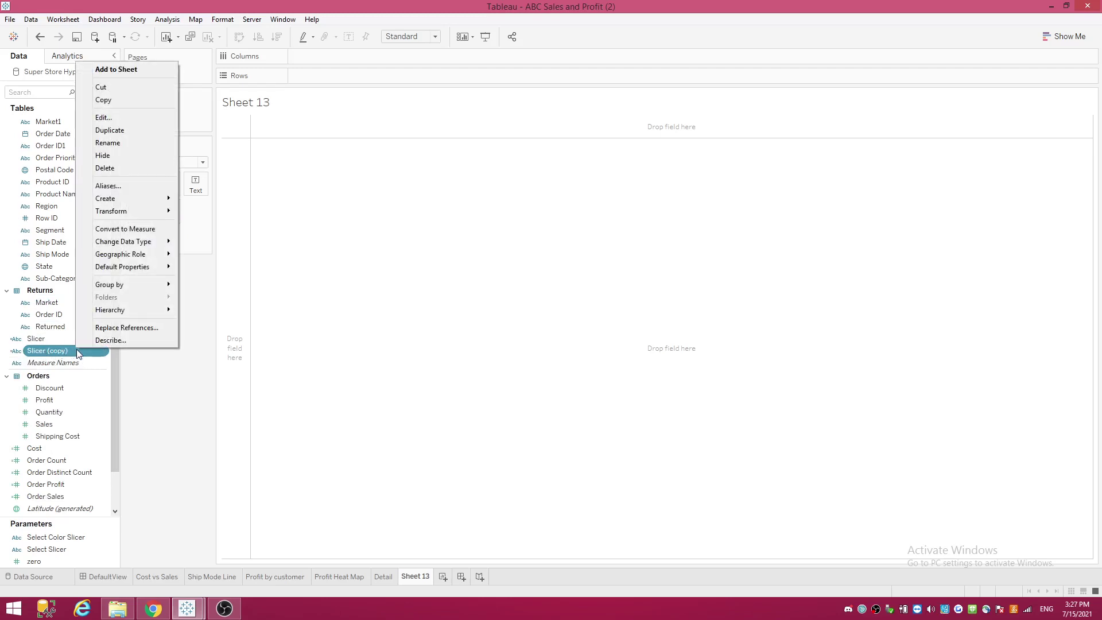
Step: Rename the copy to Color Slicer and point its CASE at [Select Color Slicer]
click(120, 117)
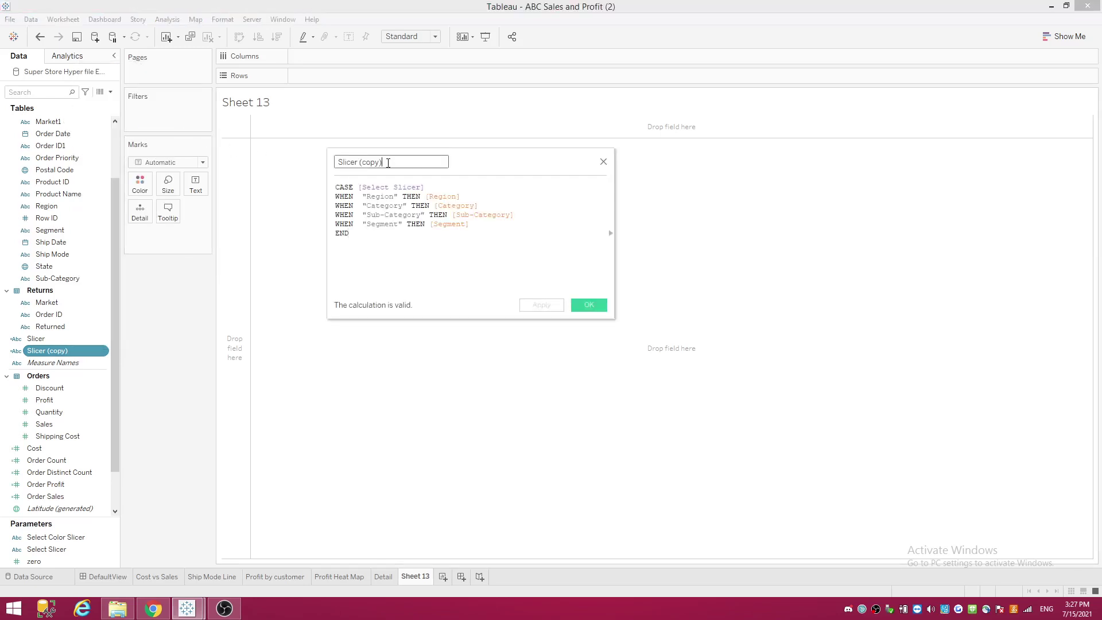
key(BackSpace)
key(BackSpace)
key(BackSpace)
key(BackSpace)
key(BackSpace)
key(BackSpace)
key(BackSpace)
key(Home)
text(Color)
click(427, 187)
key(BackSpace)
key(BackSpace)
key(BackSpace)
key(BackSpace)
key(BackSpace)
key(BackSpace)
key(BackSpace)
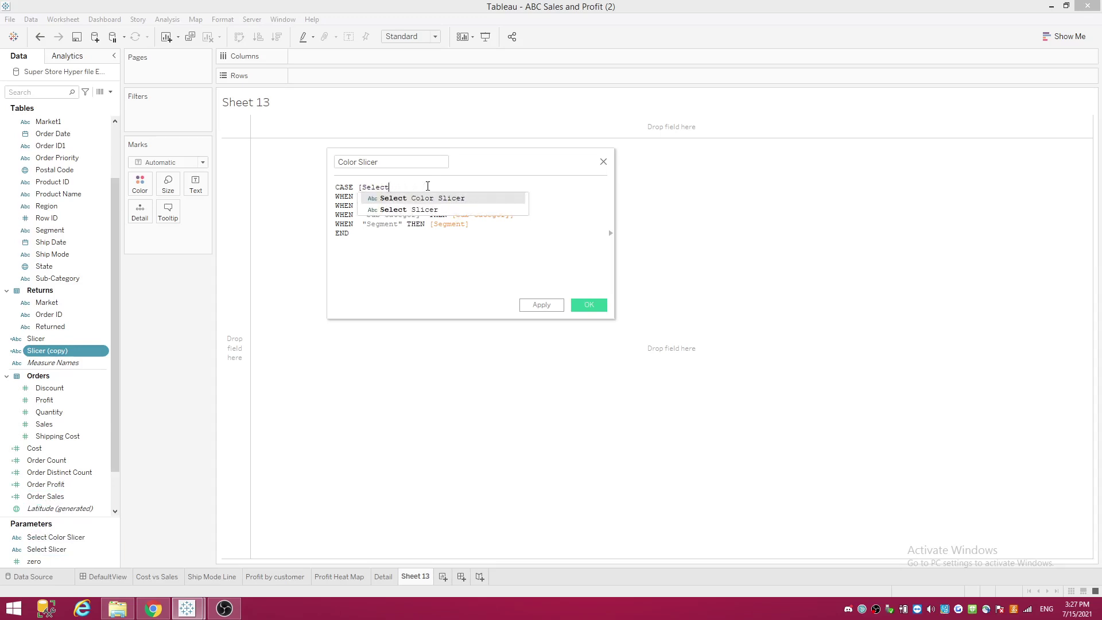
text(c)
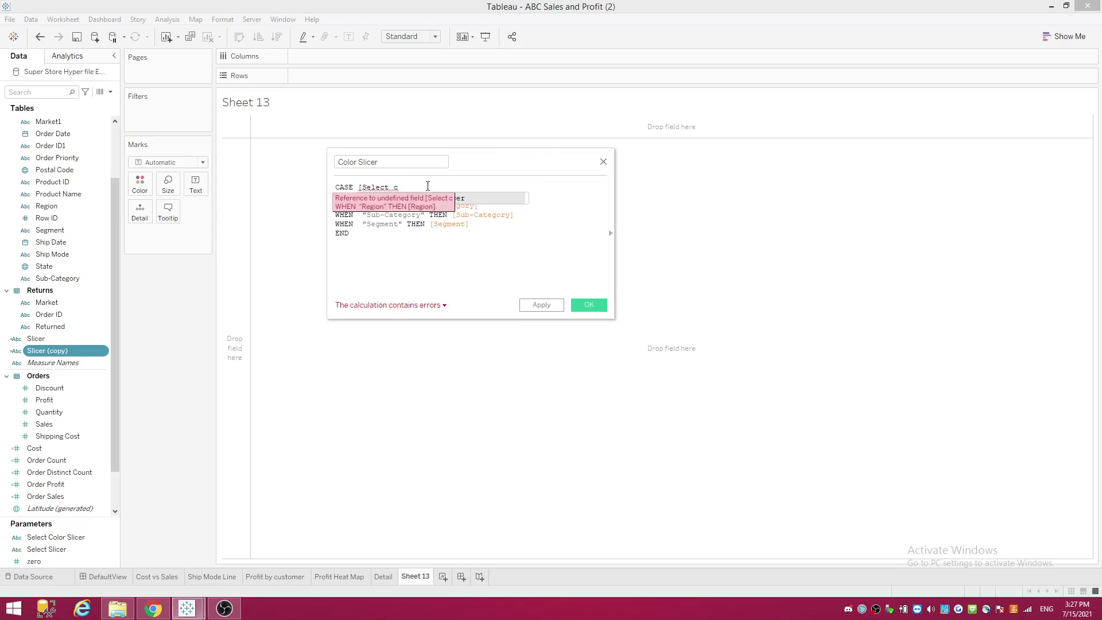
key(Return)
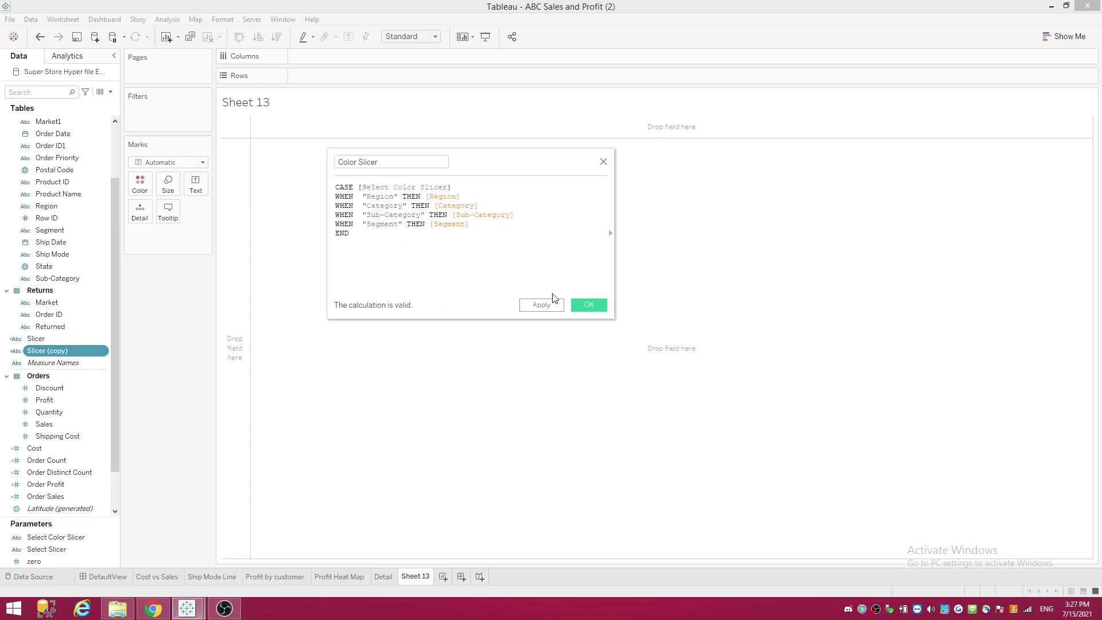
click(582, 310)
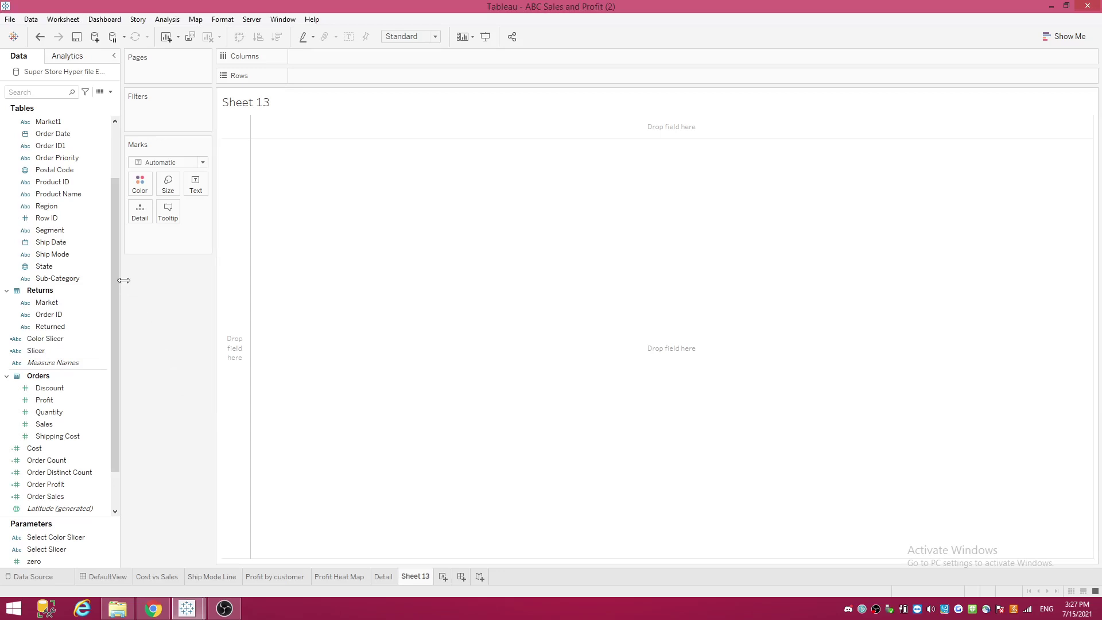
Step: Create a String parameter named Select Measure Slicer
click(111, 94)
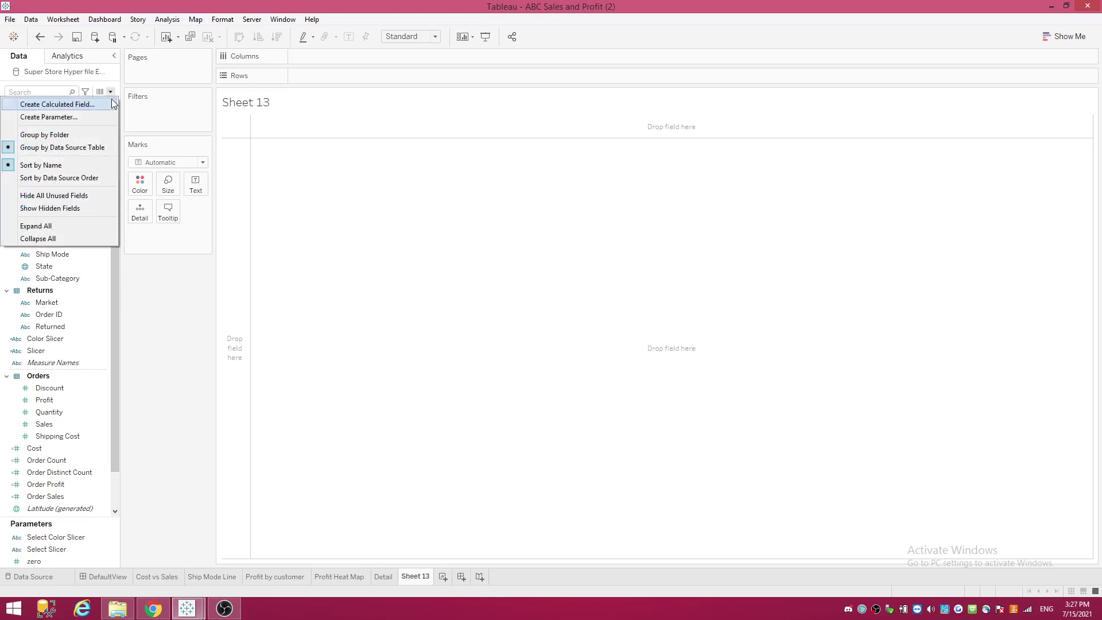
click(85, 114)
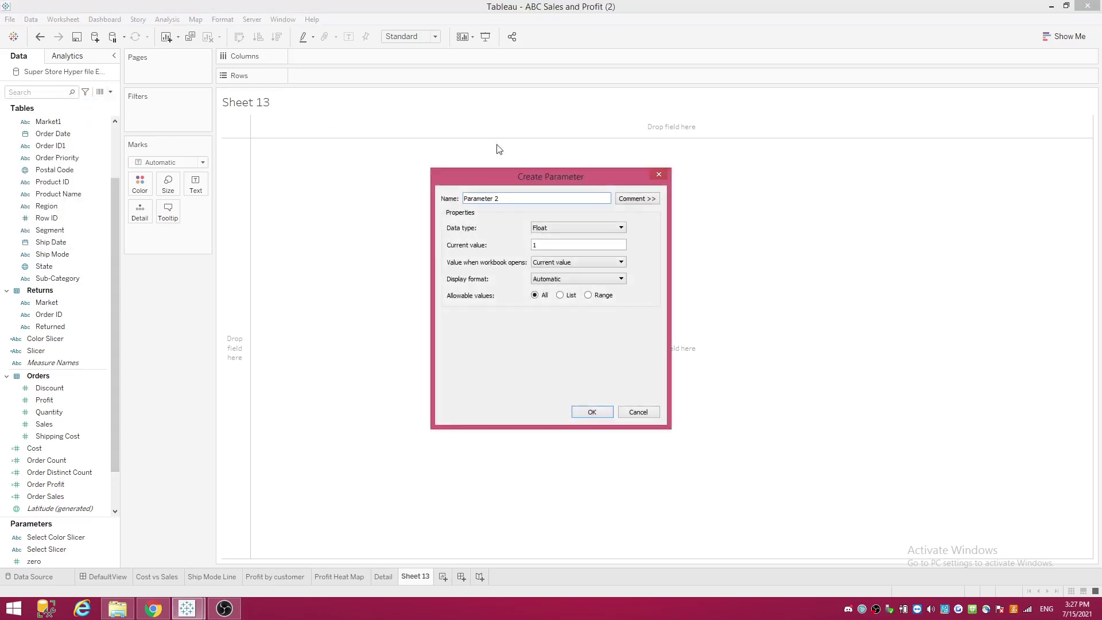
triple_click(506, 196)
text(Select Measure Slicer)
click(620, 228)
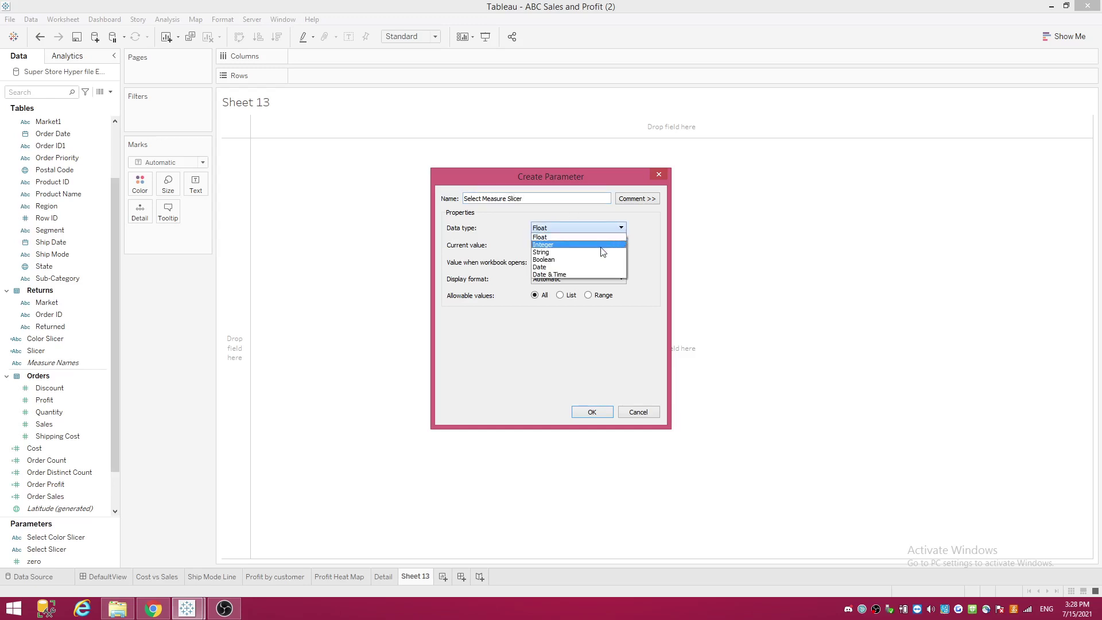
click(602, 252)
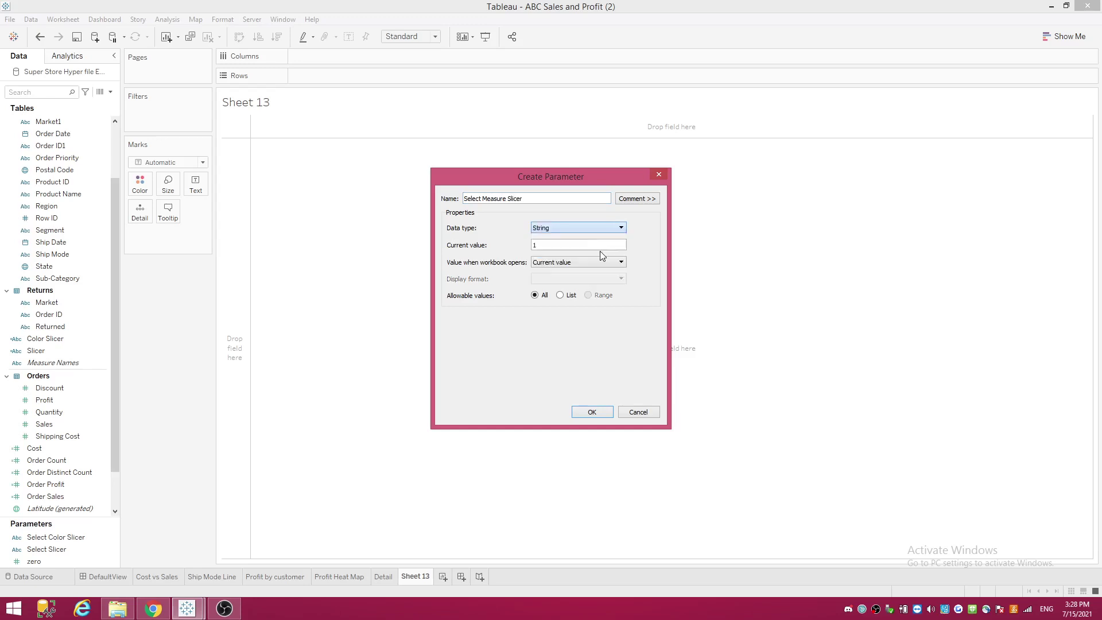
Step: Limit Select Measure Slicer to a list of Sales, Profit and Quantity
click(560, 296)
click(470, 342)
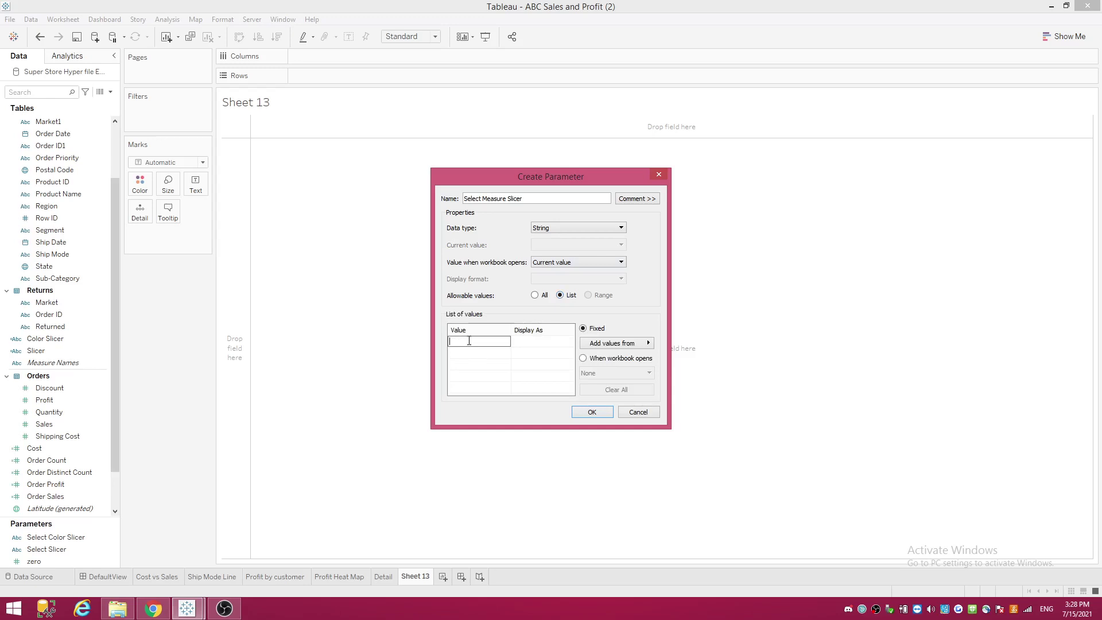
text(Sales)
key(Return)
text(Profit)
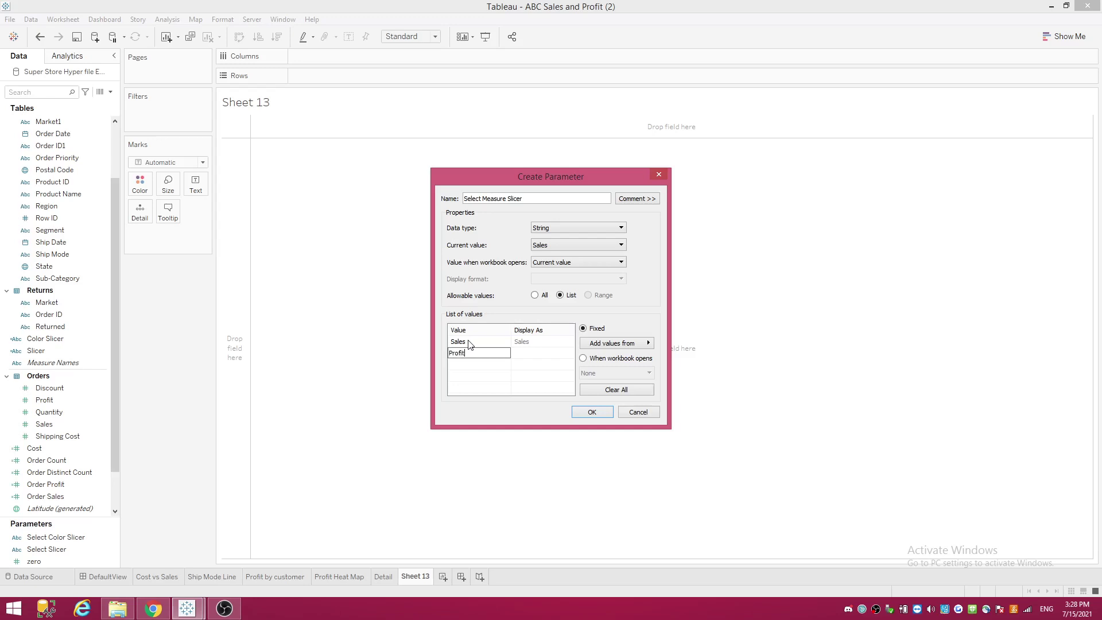
key(Return)
text(Quantity)
key(Return)
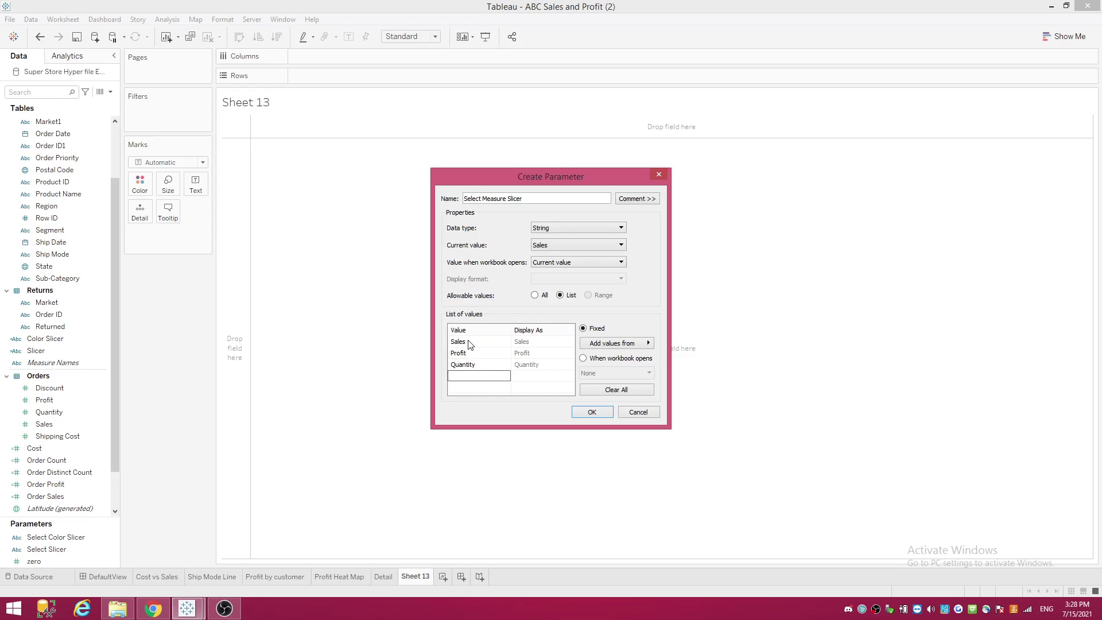
click(469, 344)
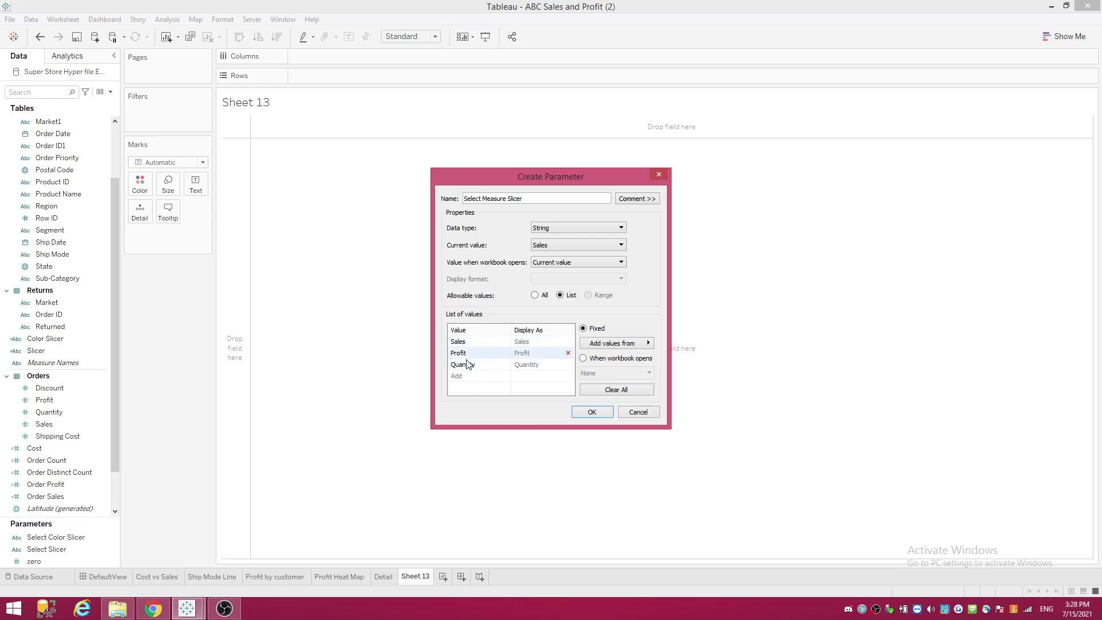
Step: Save the Select Measure Slicer parameter and start a calculated field named Measure Slicer
click(592, 413)
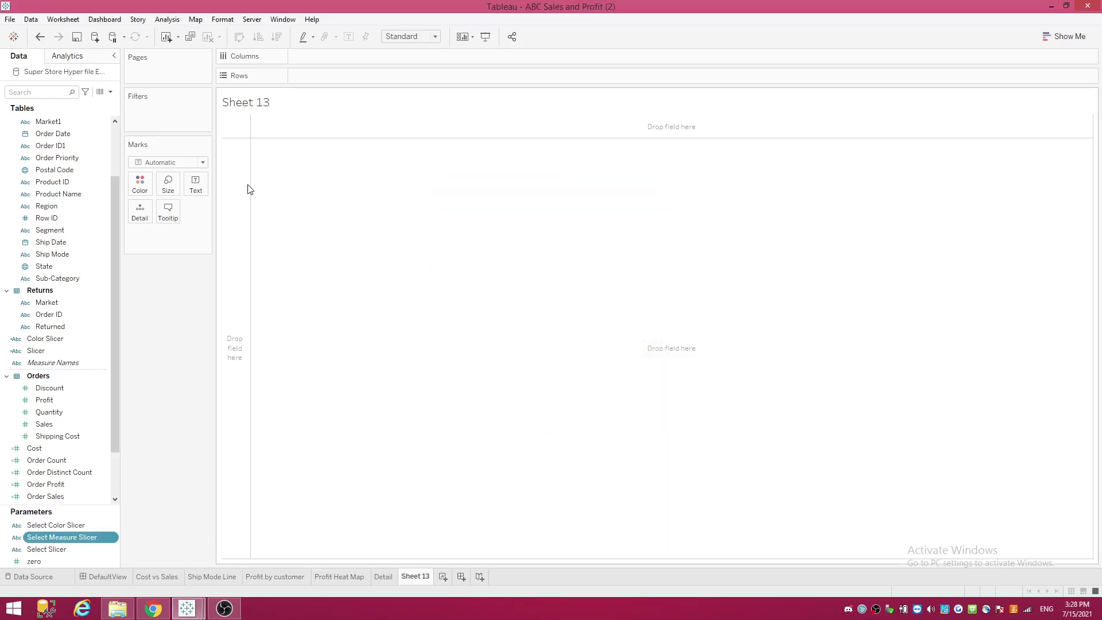
click(110, 92)
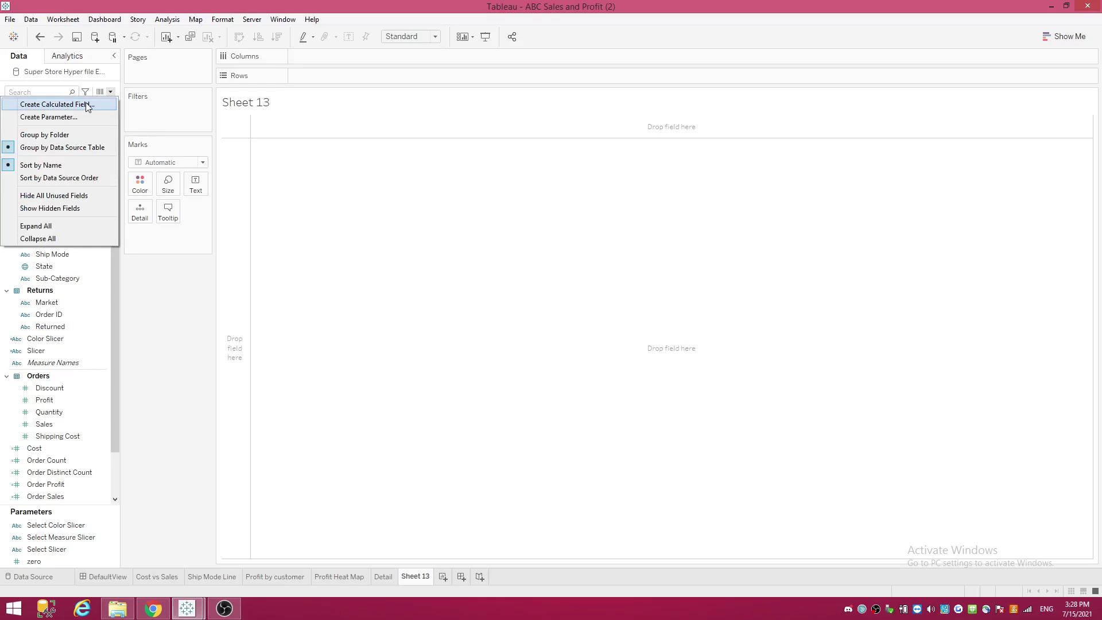
click(86, 104)
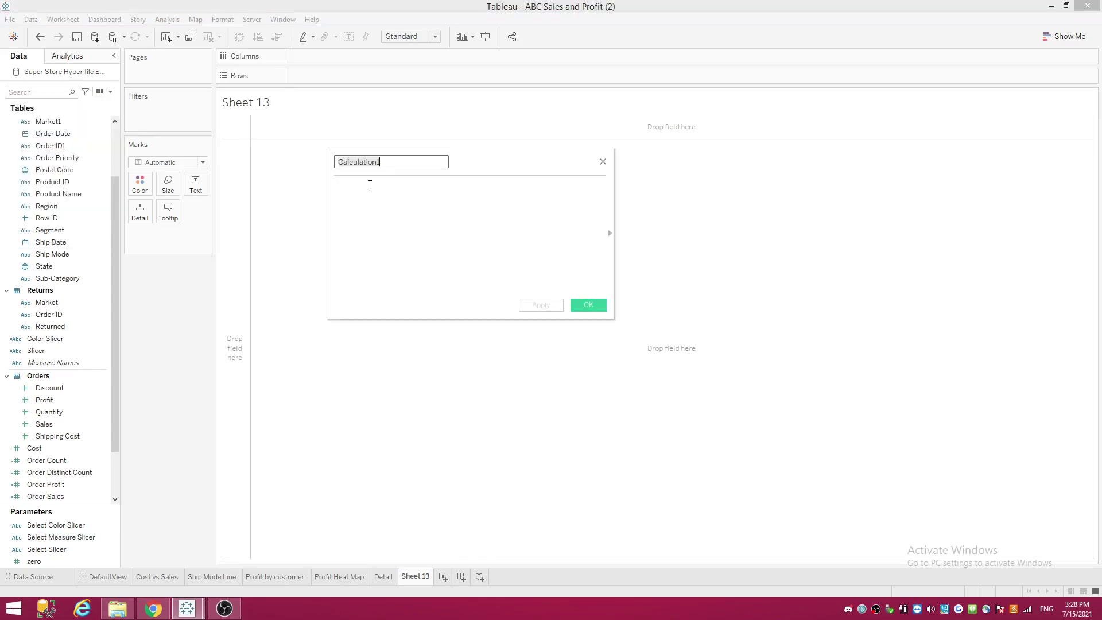
text(Measure Slicer)
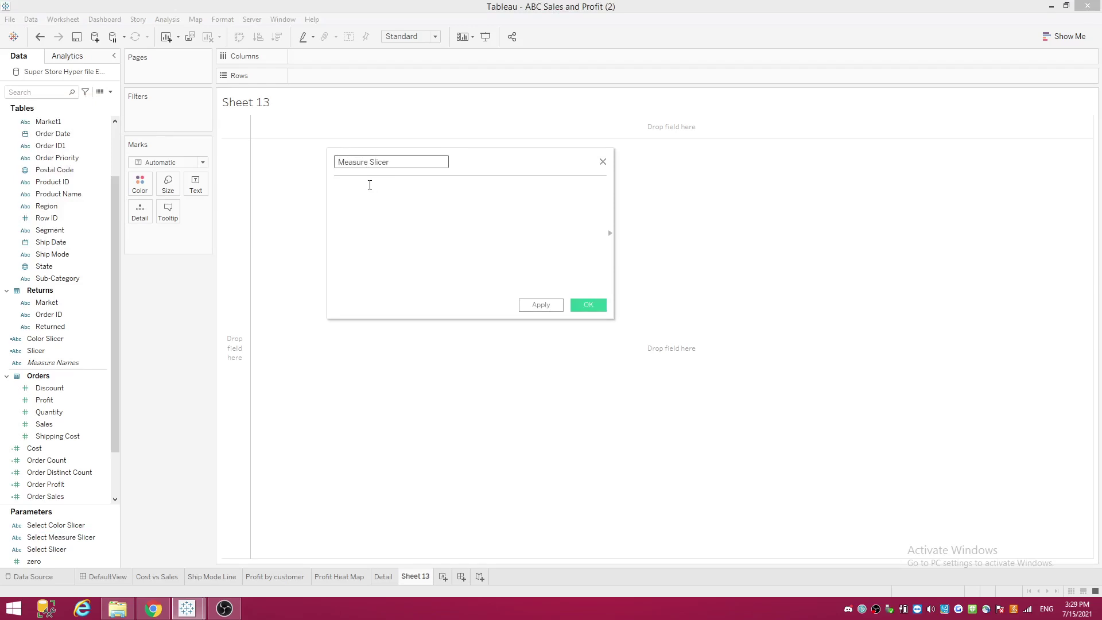
Step: Begin the formula with CASE [Select Measure Slicer]
click(386, 197)
text(cas)
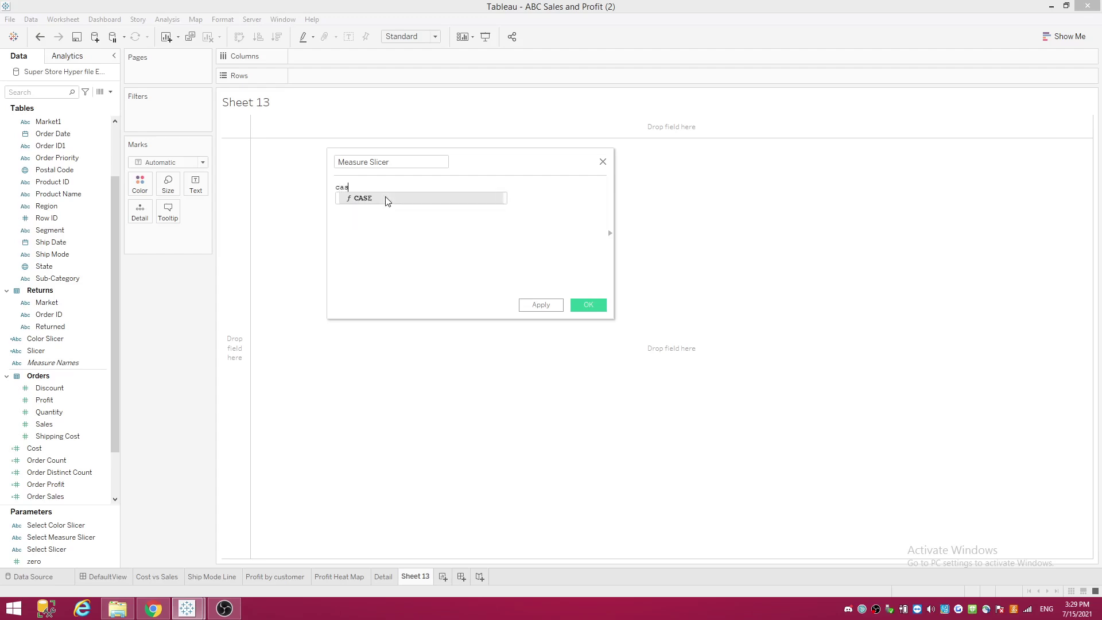
key(Return)
text(sel)
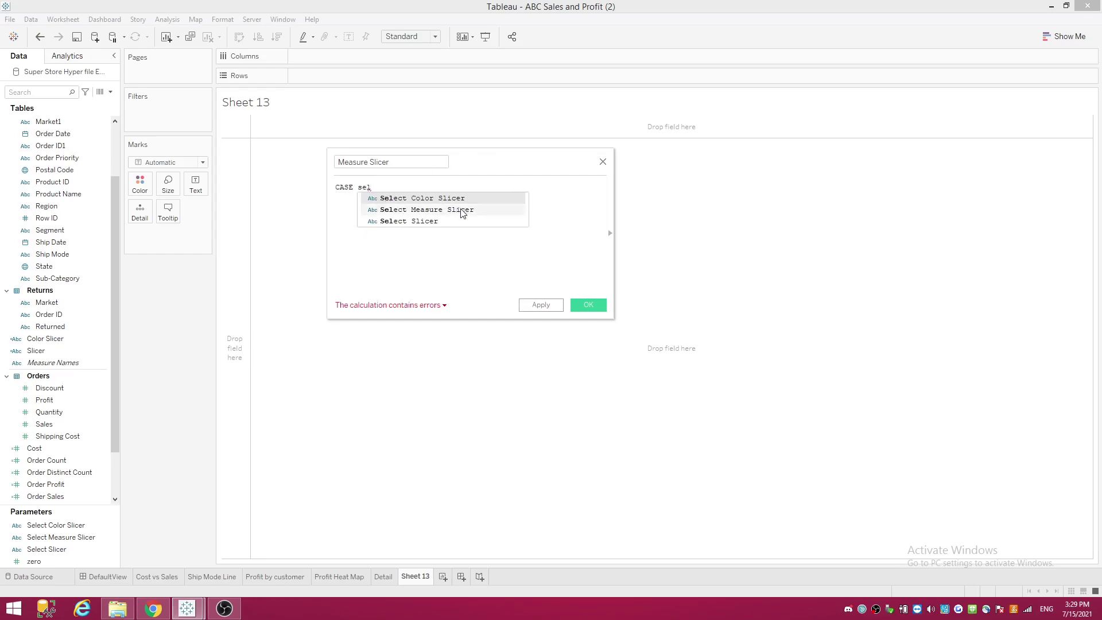
click(462, 210)
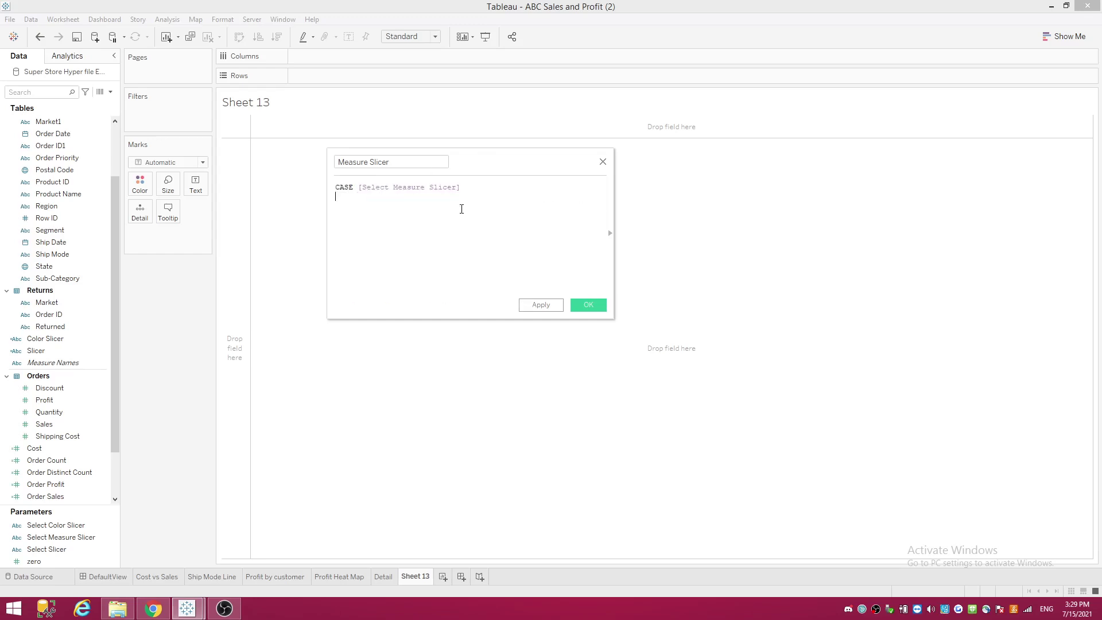
Step: Add the branch WHEN "Sales" SUM([Sales]) and start a new line
key(Return)
text(whe)
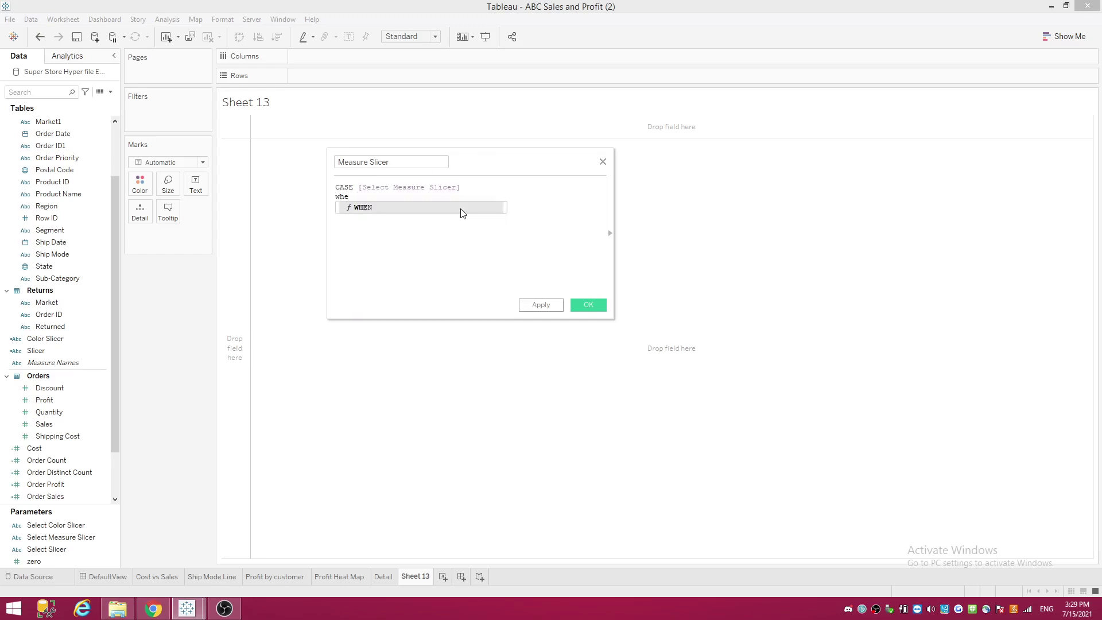
click(462, 210)
text("Sal)
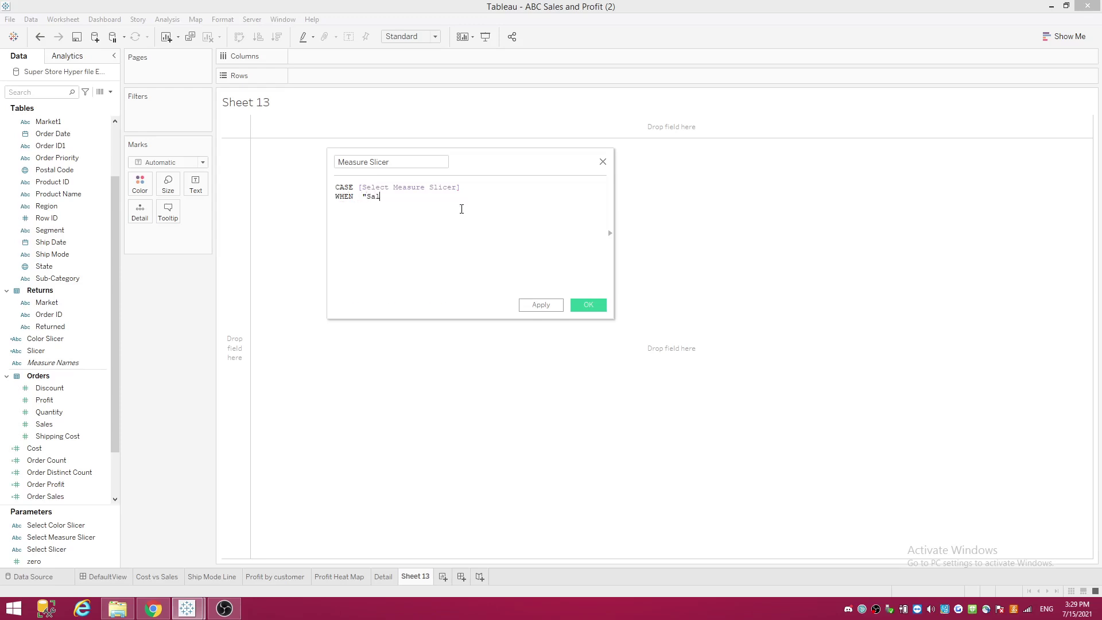
text(es" su)
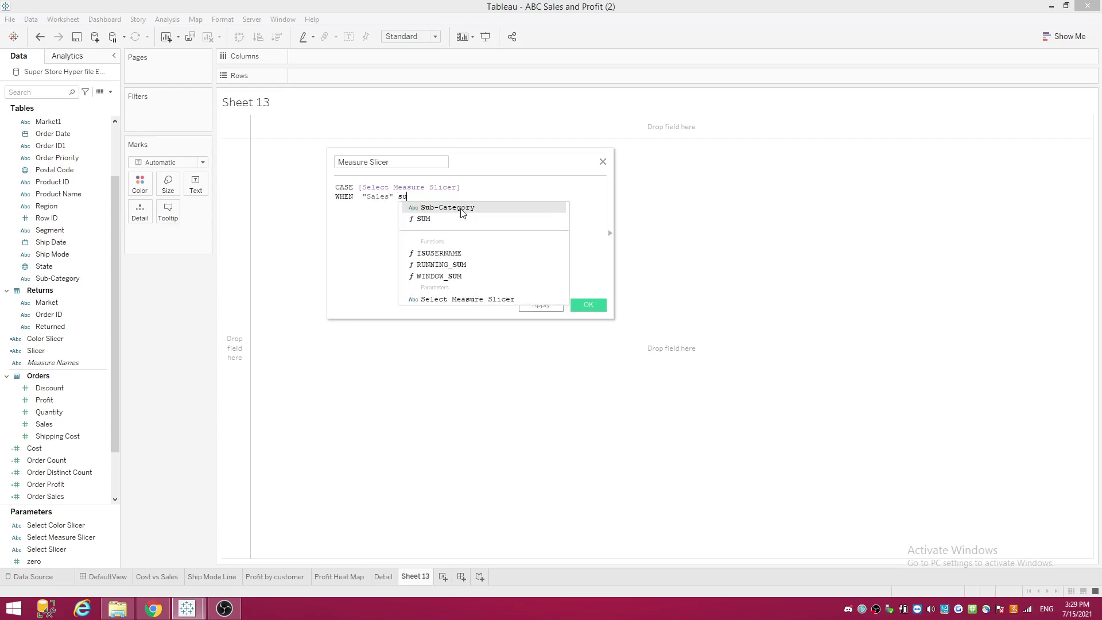
text(m)
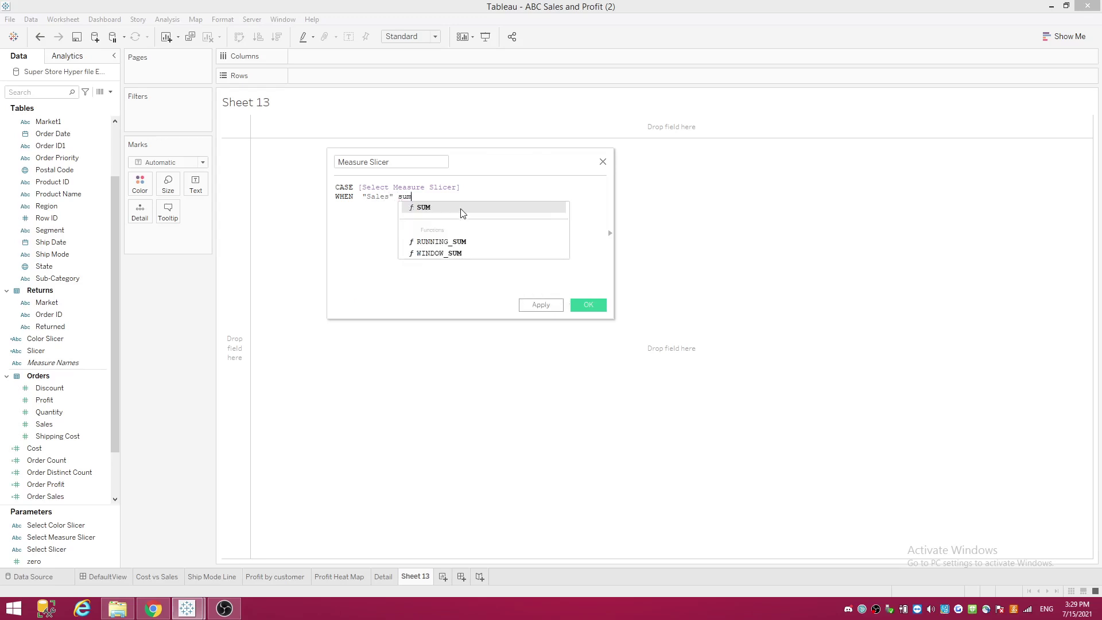
click(463, 213)
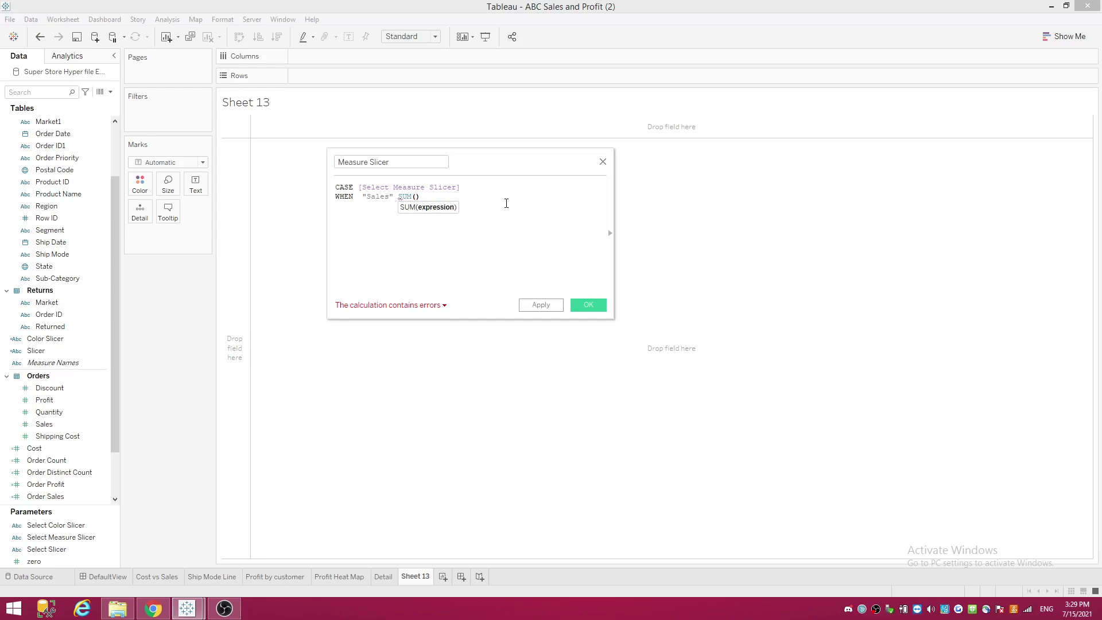
text(sa)
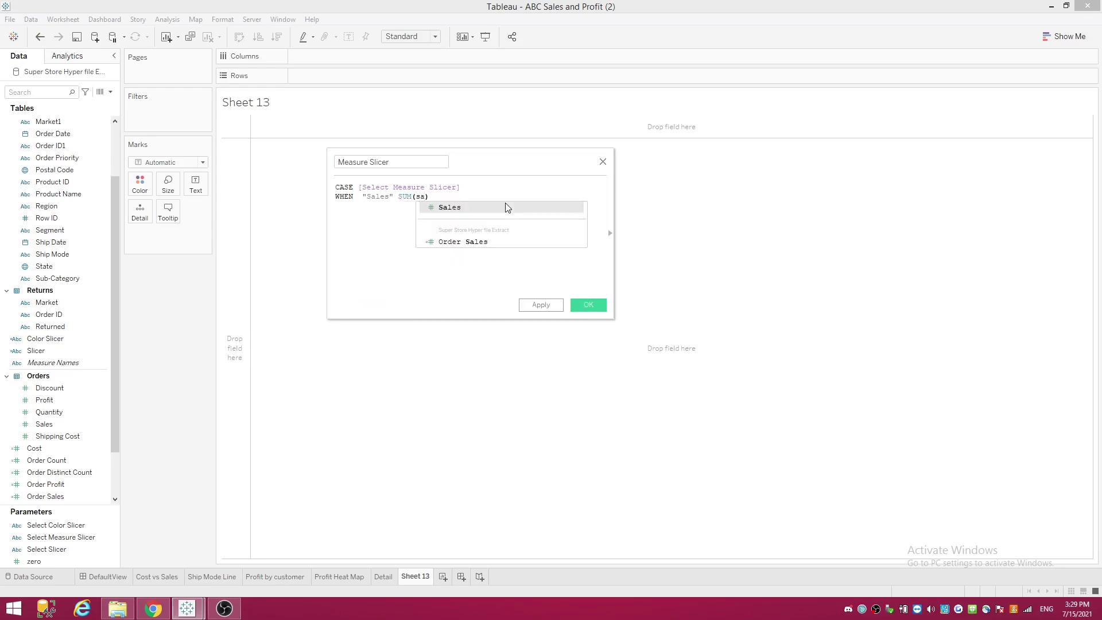
click(507, 207)
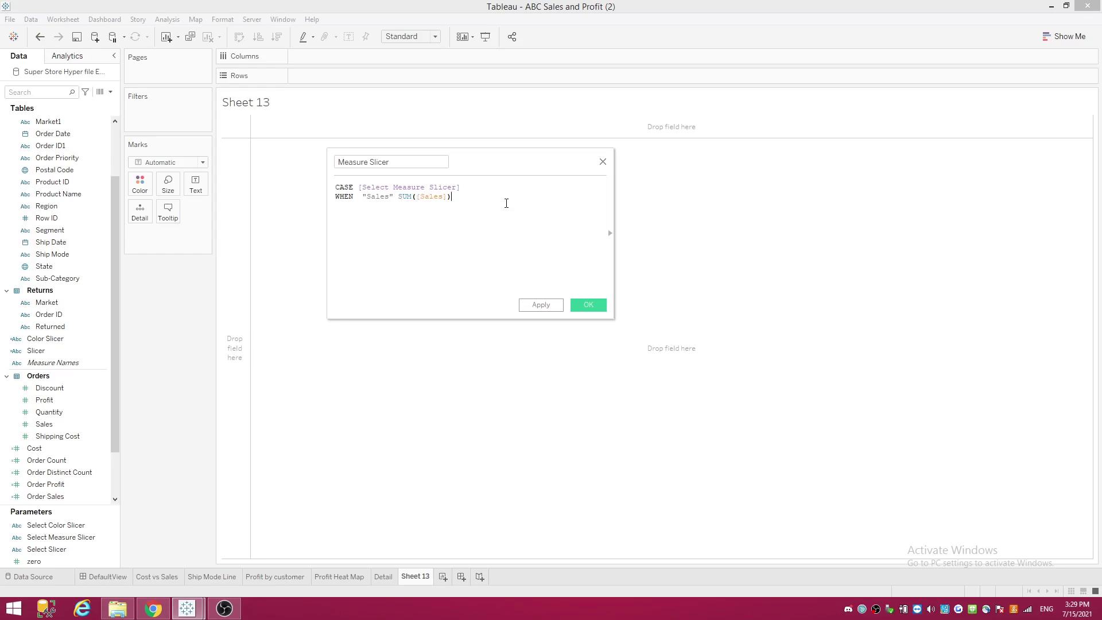
key(Return)
Step: Add the branch WHEN "Profit" SUM([Profit]) to the Measure Slicer formula
text(whe)
key(Return)
text("Profit)
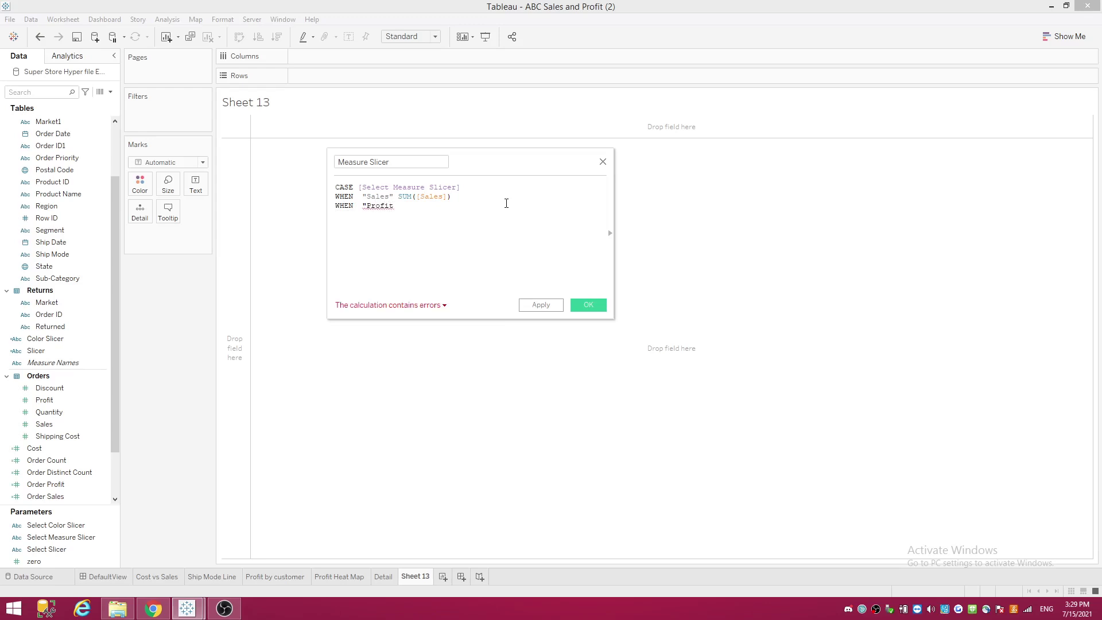
text(" sum)
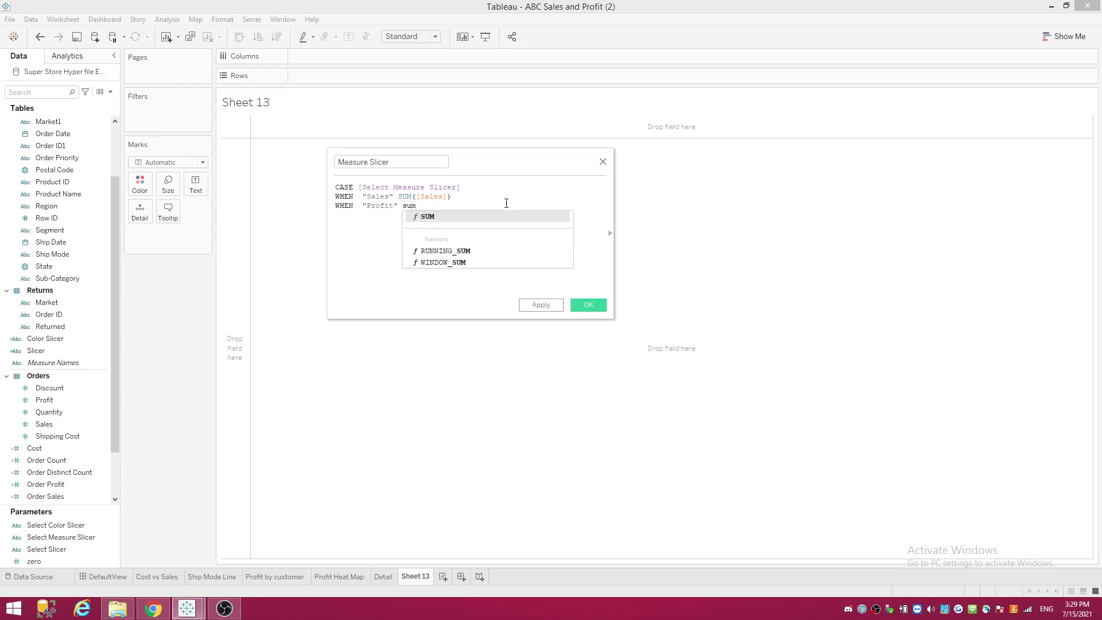
key(Return)
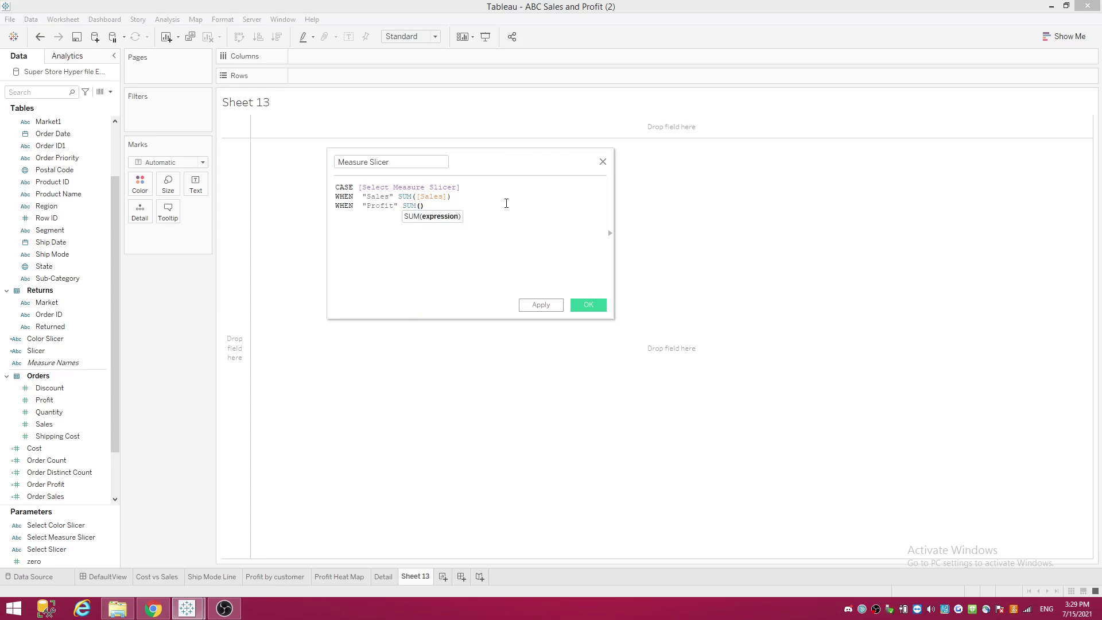
text(pro)
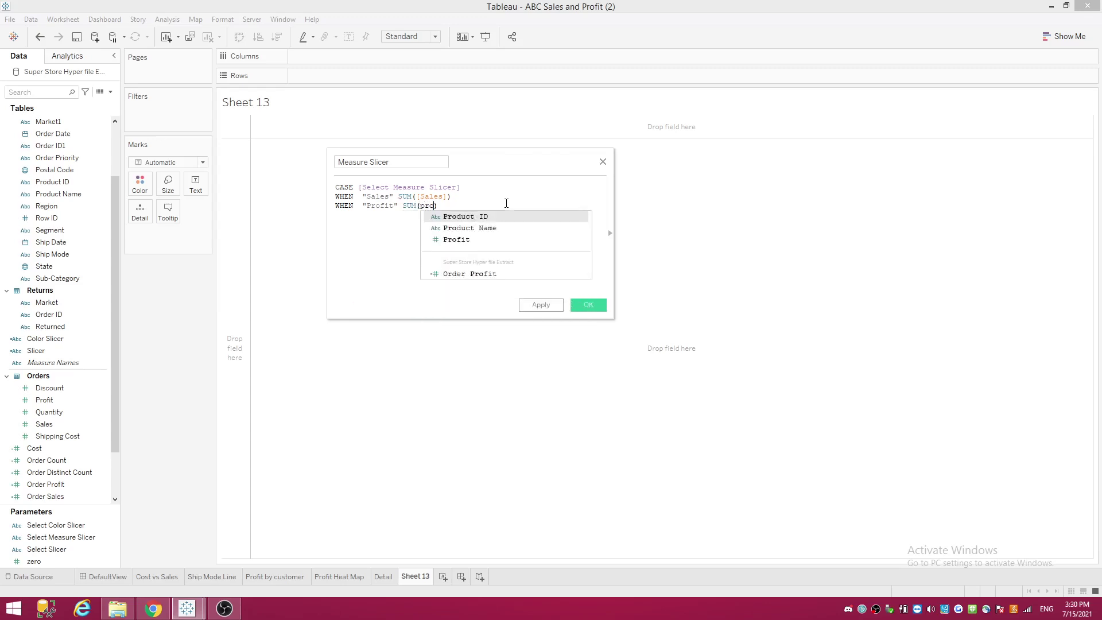
text(f)
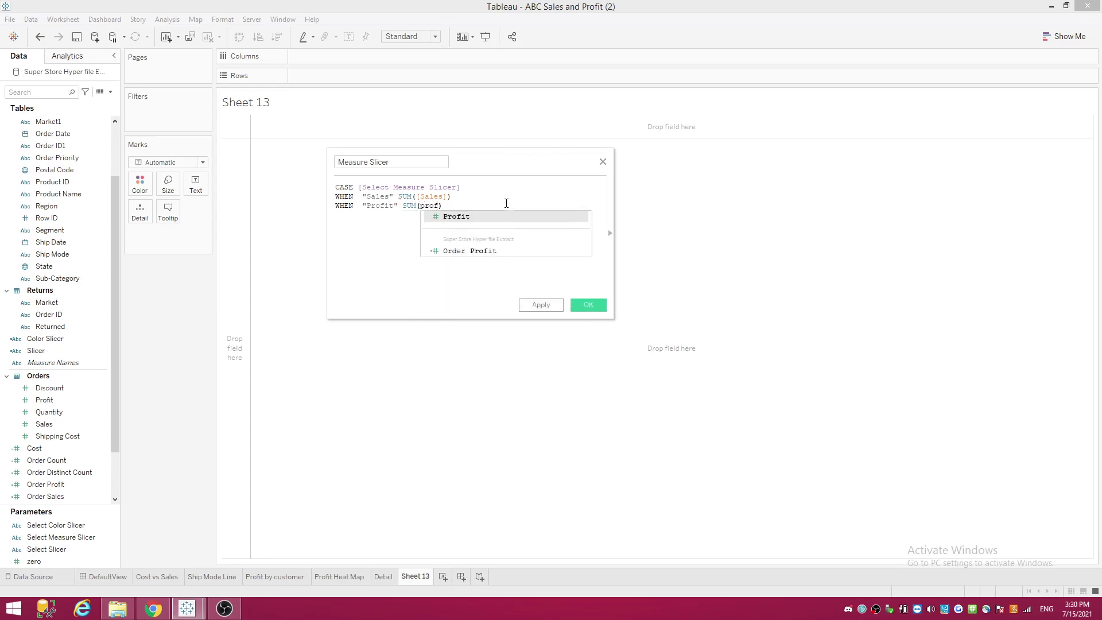
key(Return)
key(Return)
Step: Start the Quantity branch with WHEN "quantity" THEN
text(whe)
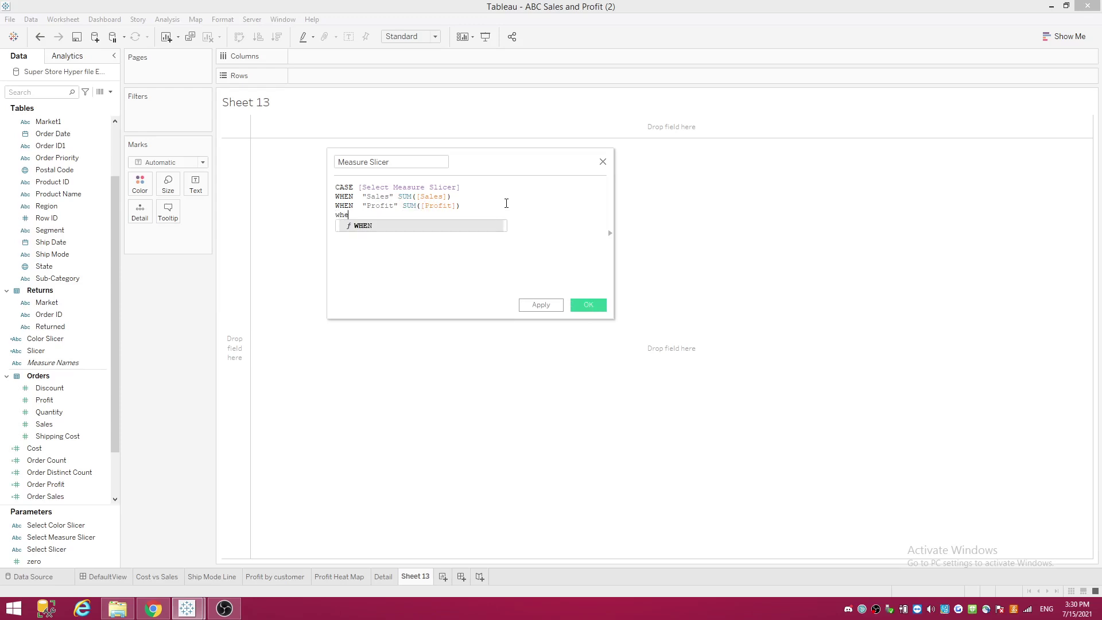
key(Return)
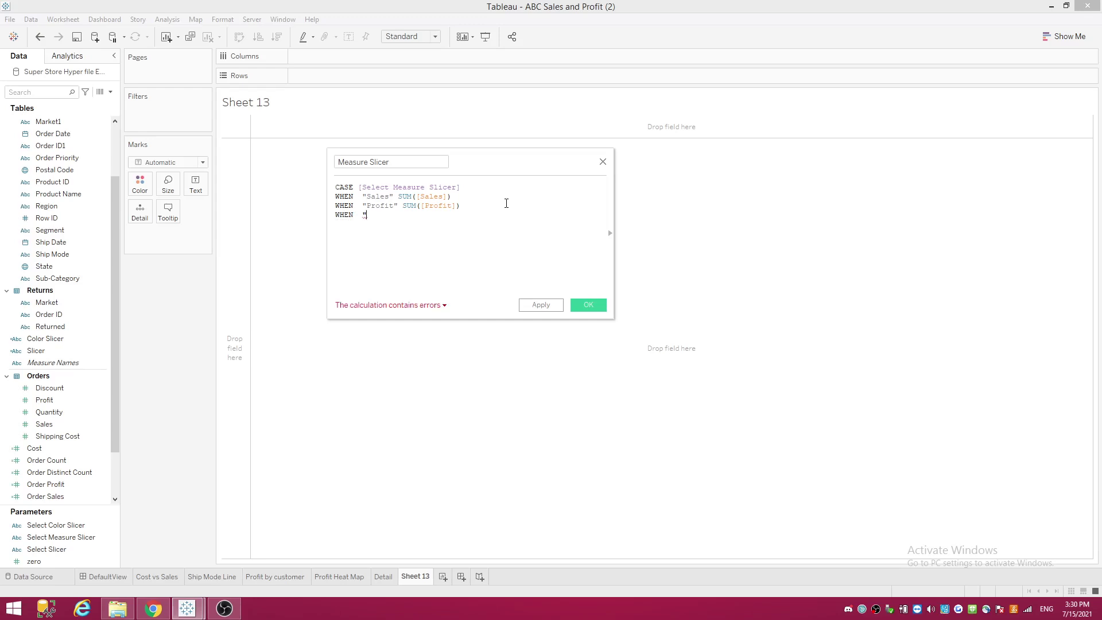
text("quantity)
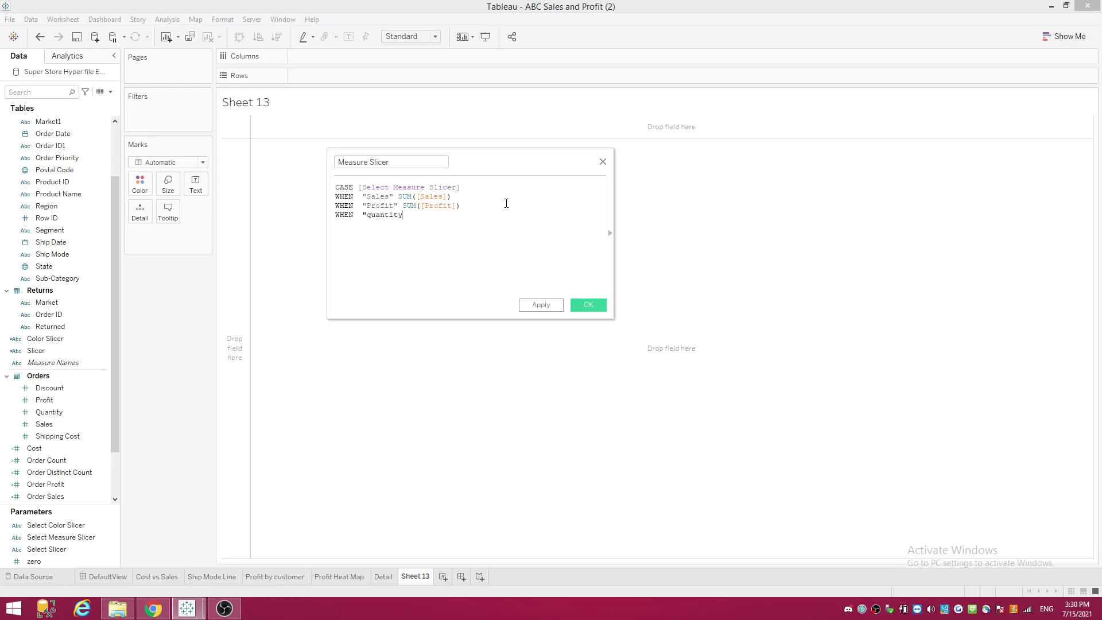
text(" s)
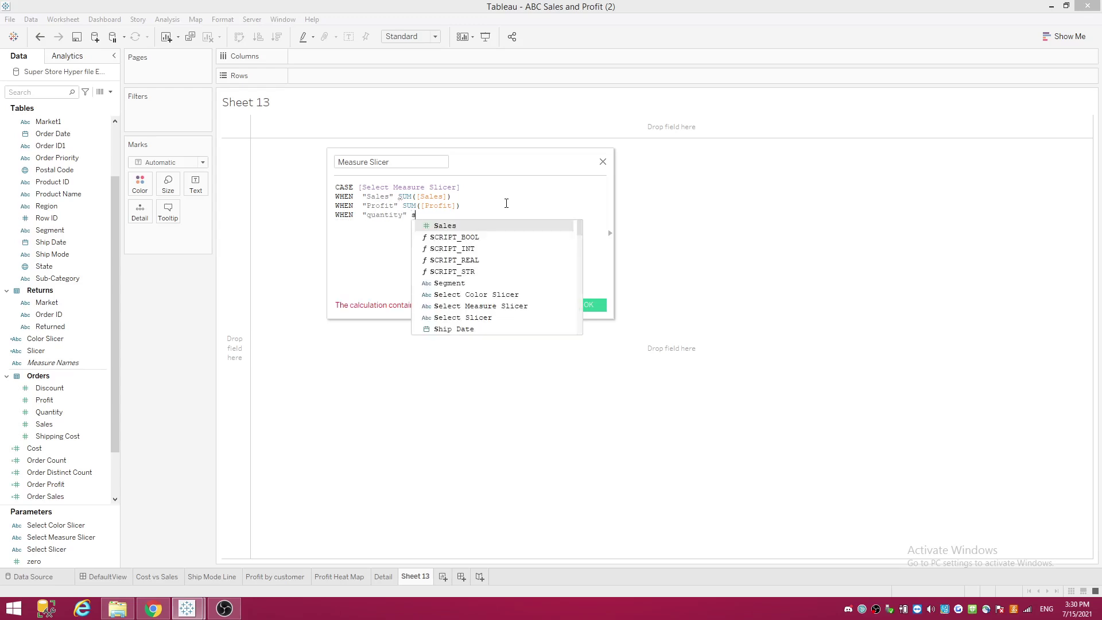
key(BackSpace)
text(th)
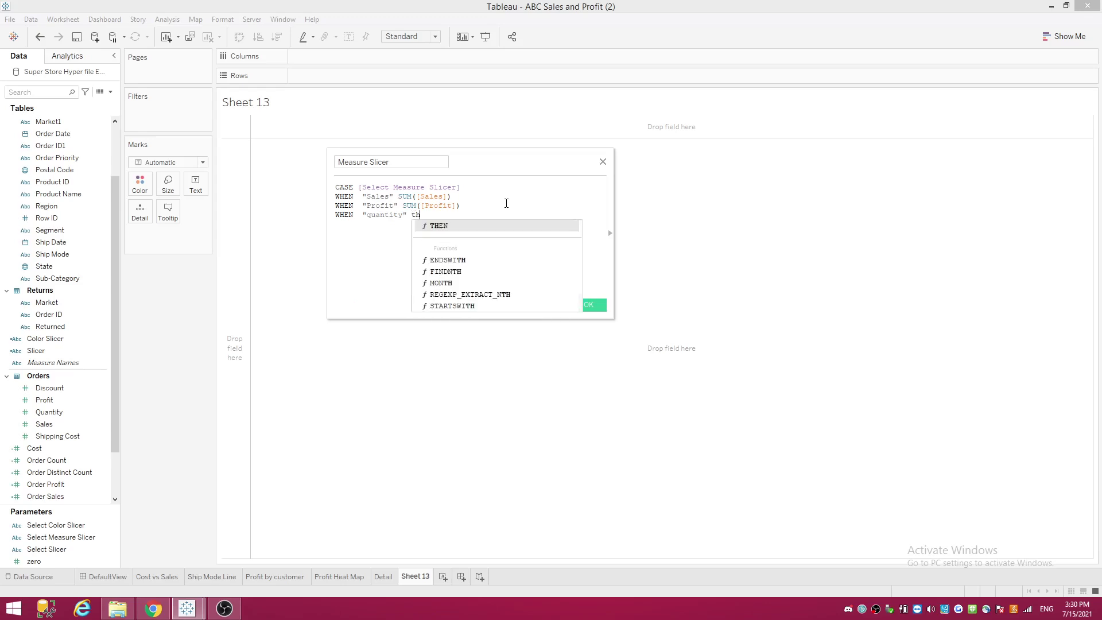
key(Return)
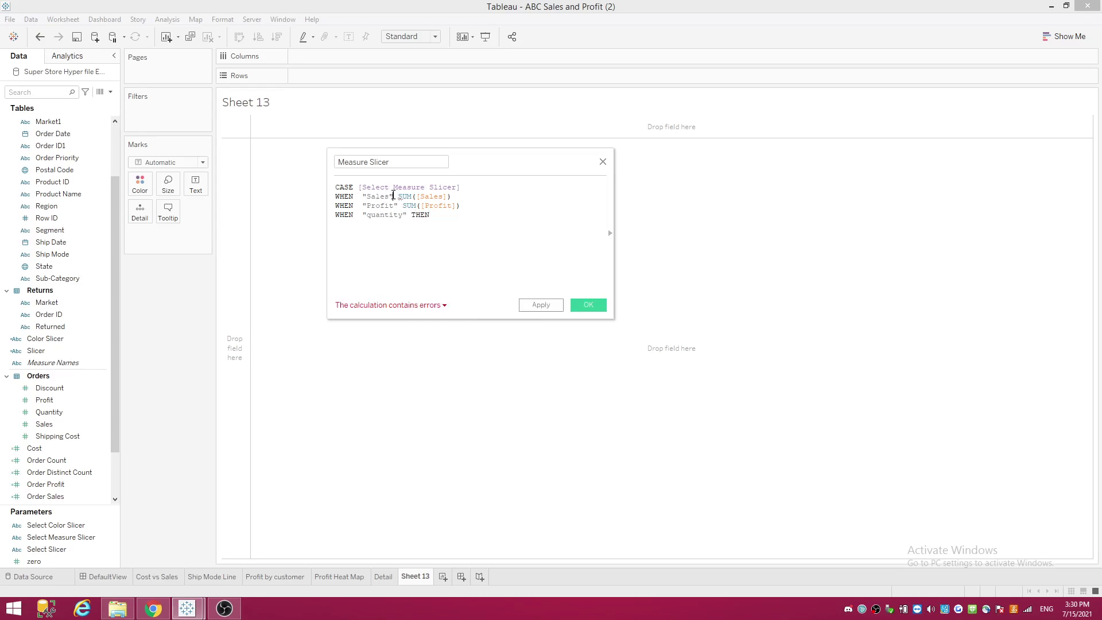
Step: Insert the missing THEN keywords into the Sales and Profit branches
text(th)
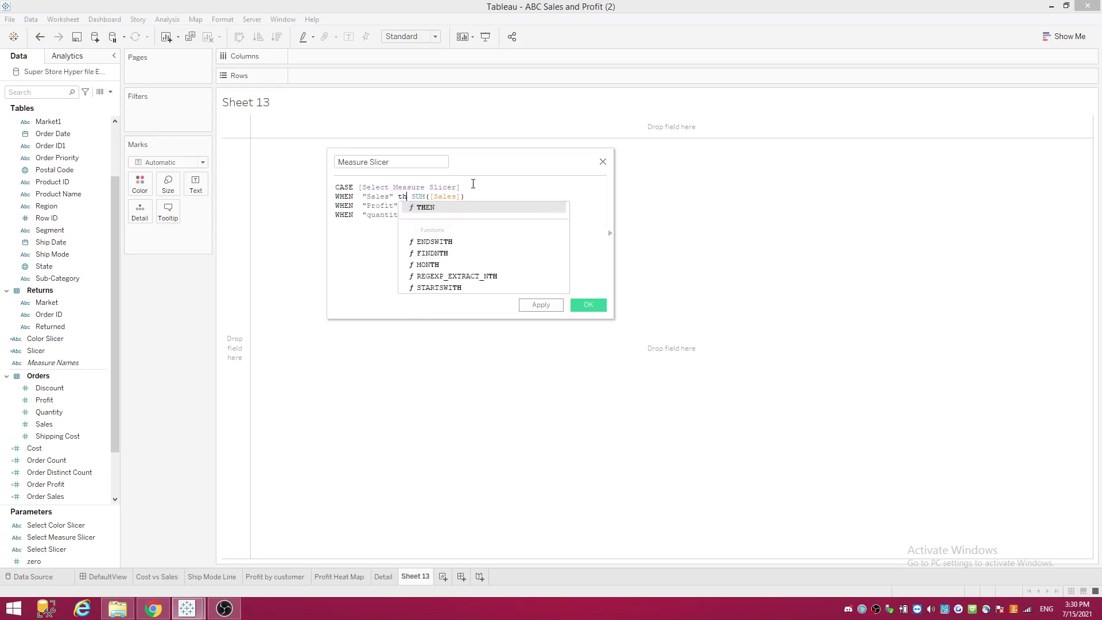
key(Return)
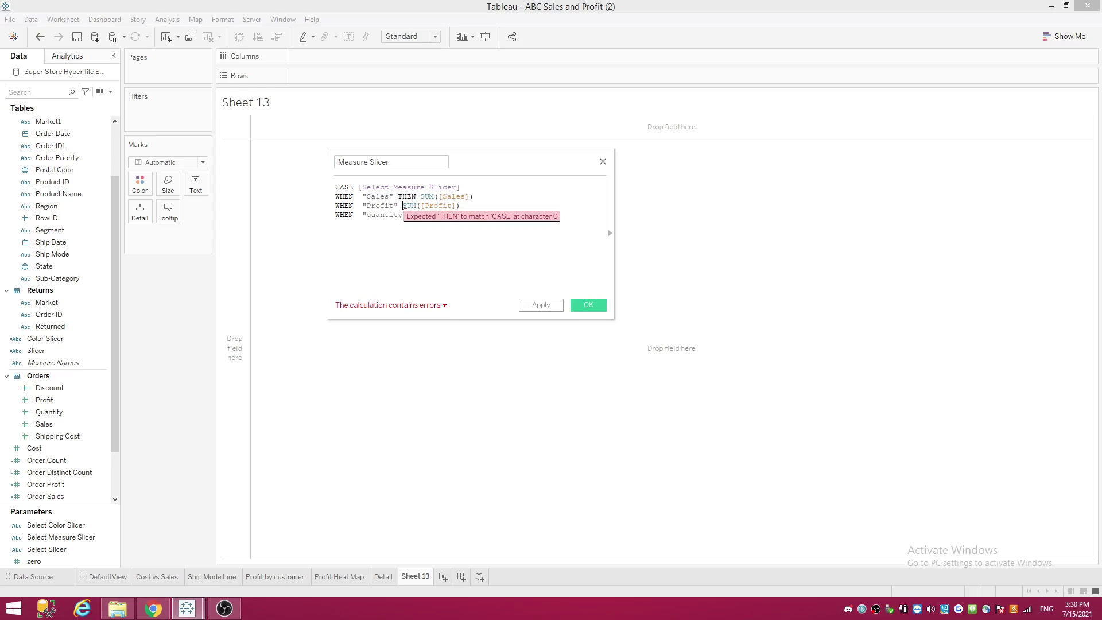
click(402, 205)
text(th)
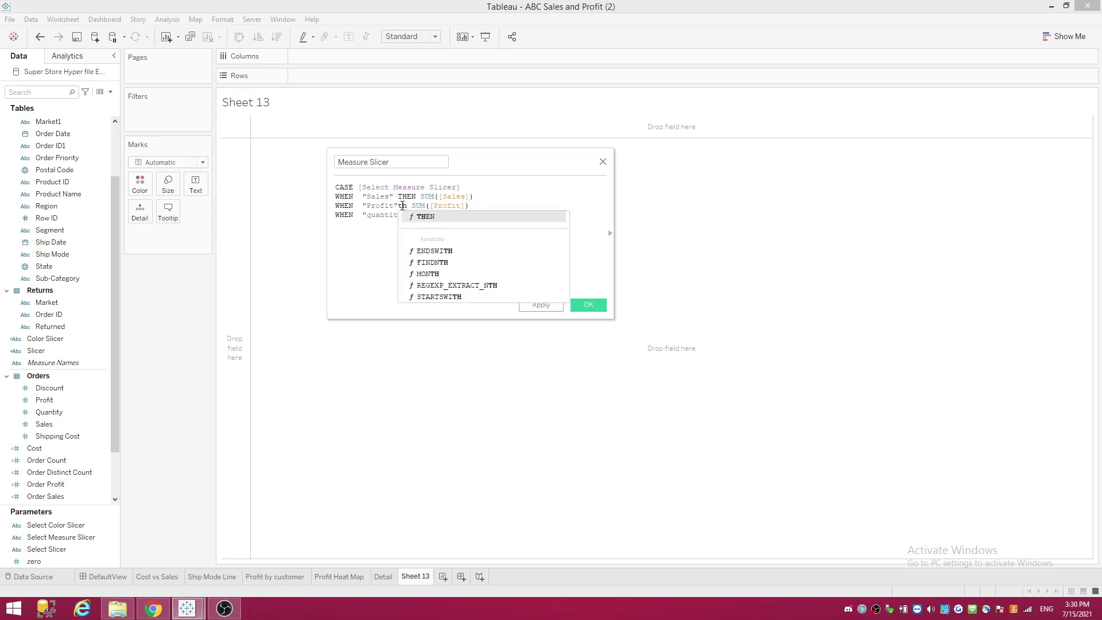
key(Return)
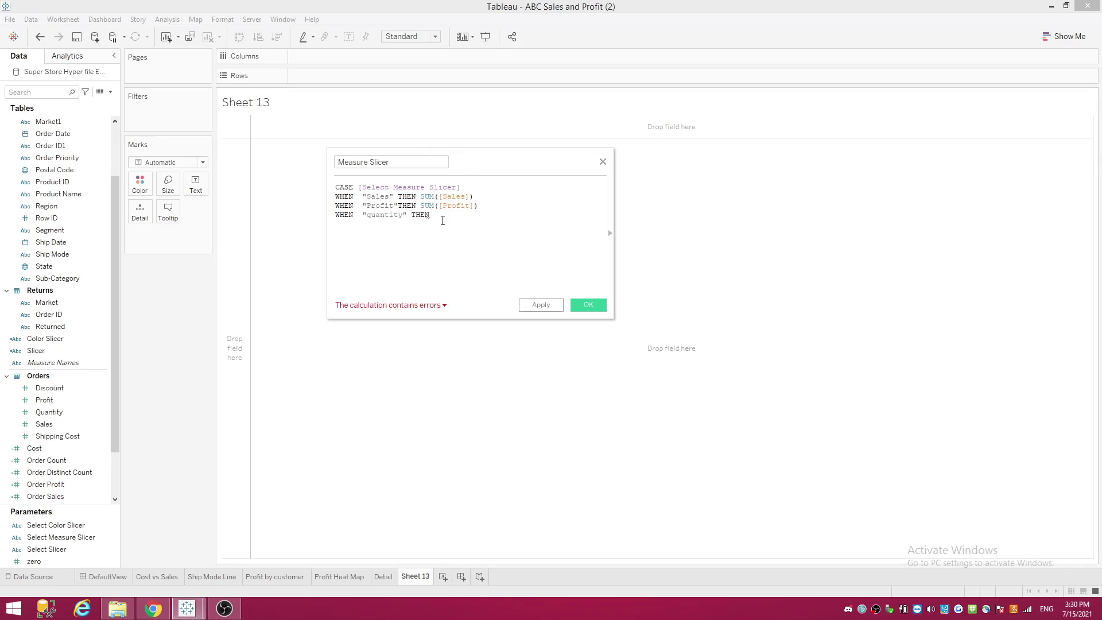
Step: Finish the Quantity branch with SUM([Quantity]), close with END and save the field
text(s)
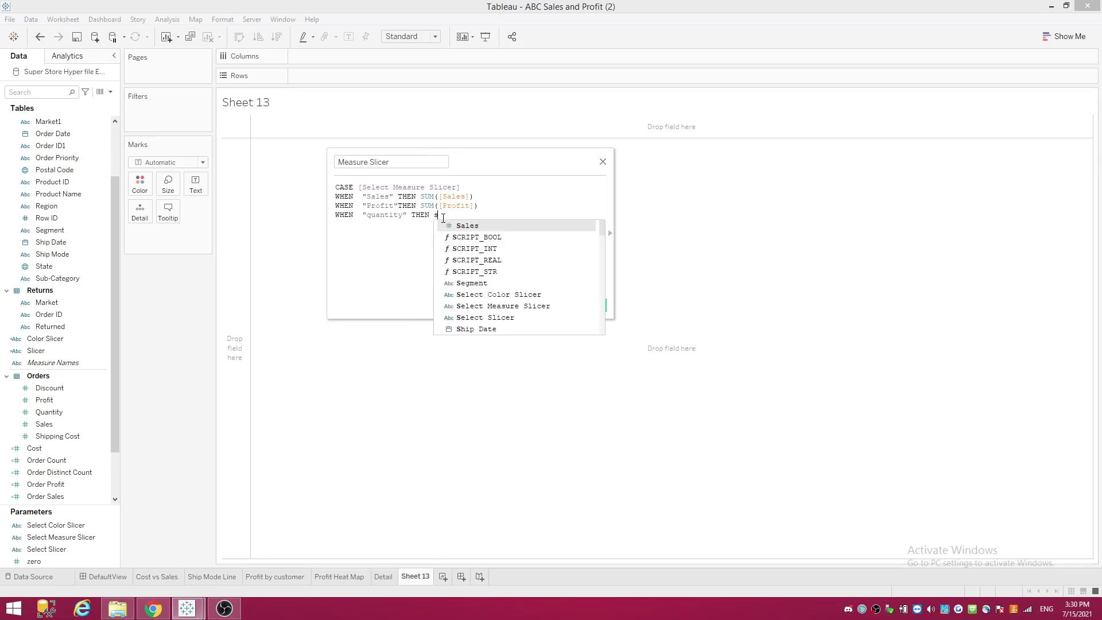
text(um)
key(Return)
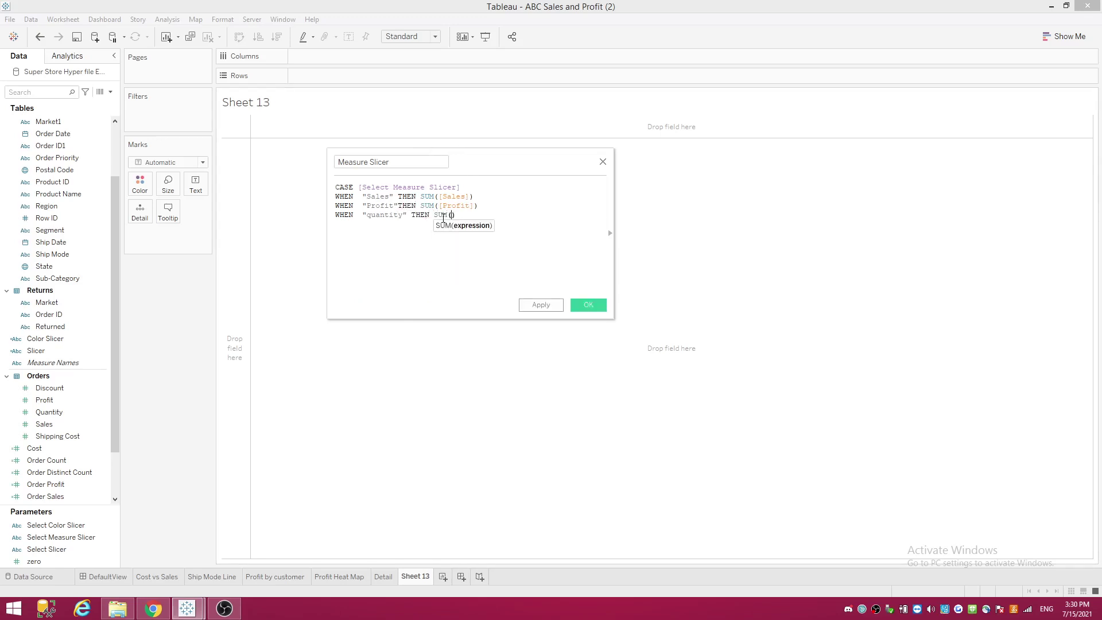
text(qu)
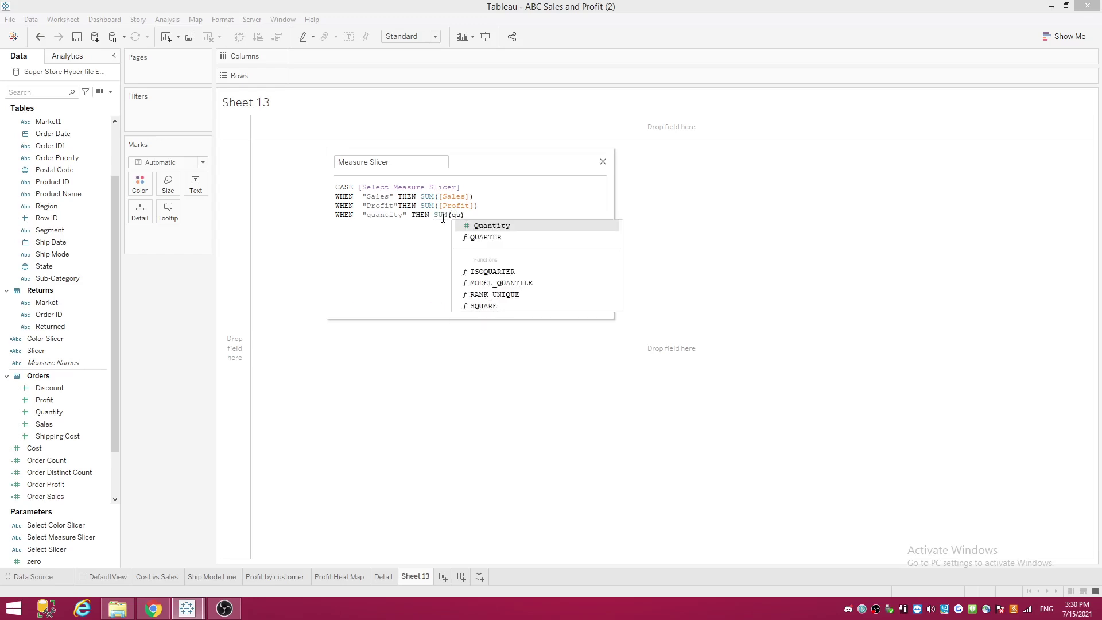
key(Return)
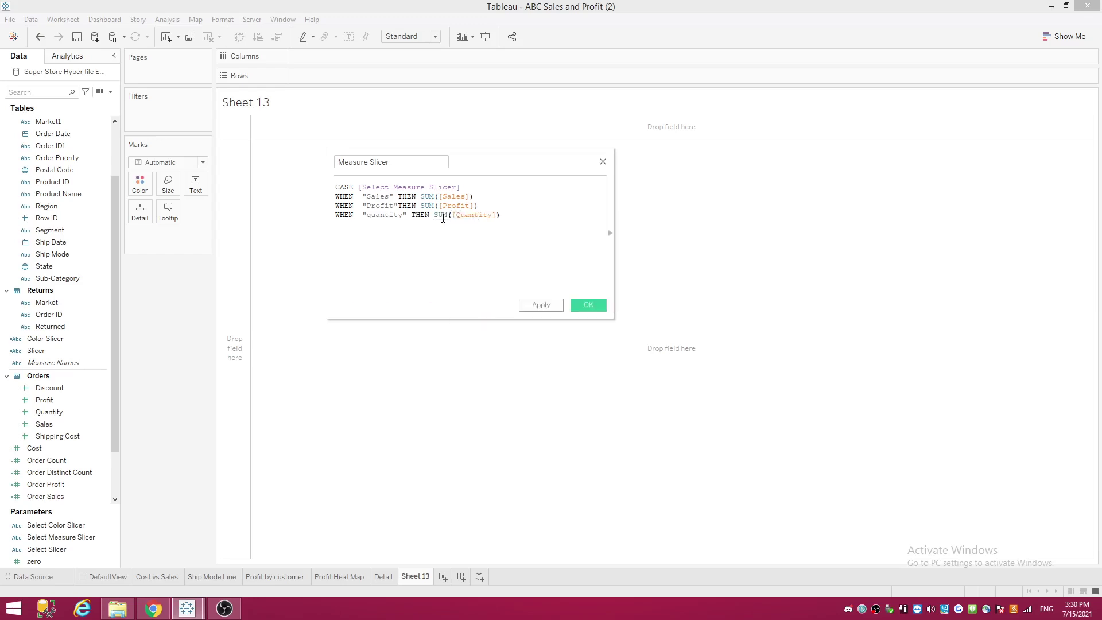
key(Return)
text(end)
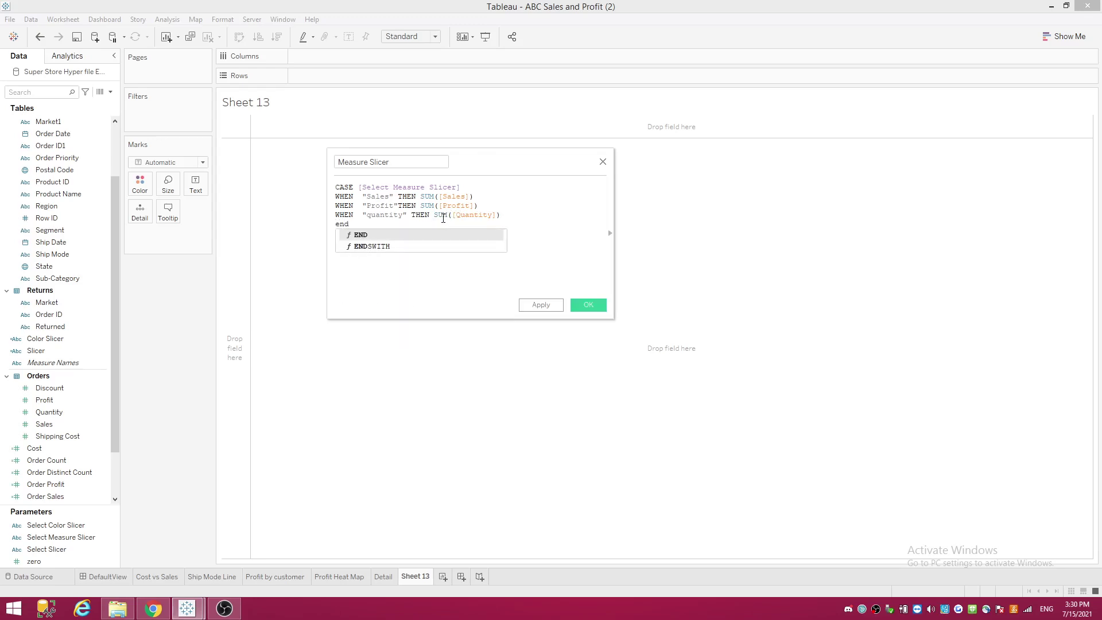
key(Return)
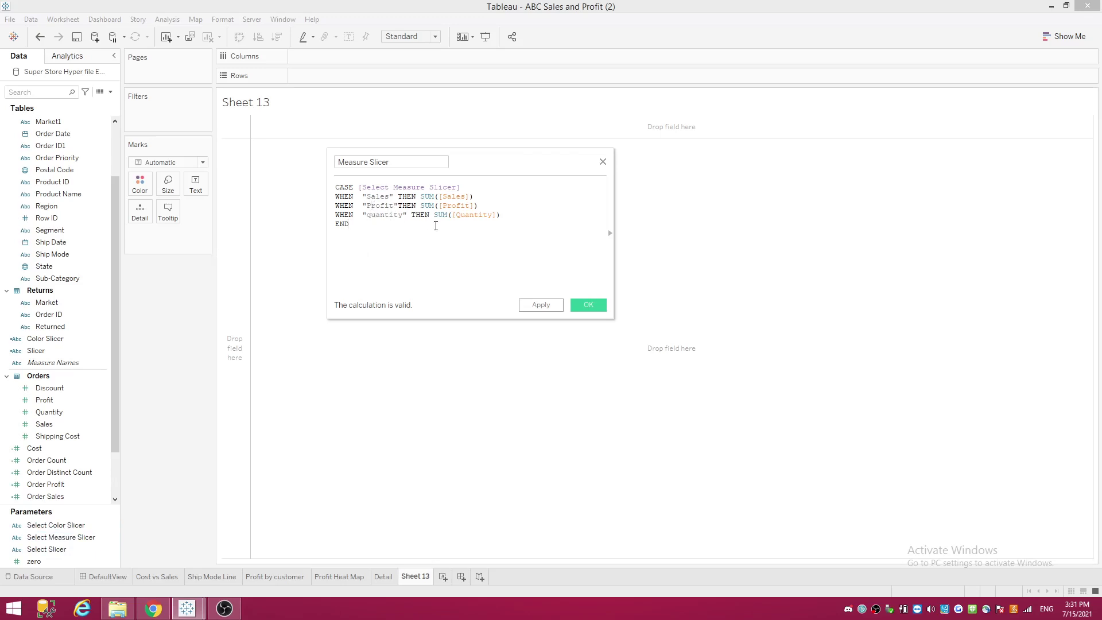
click(584, 305)
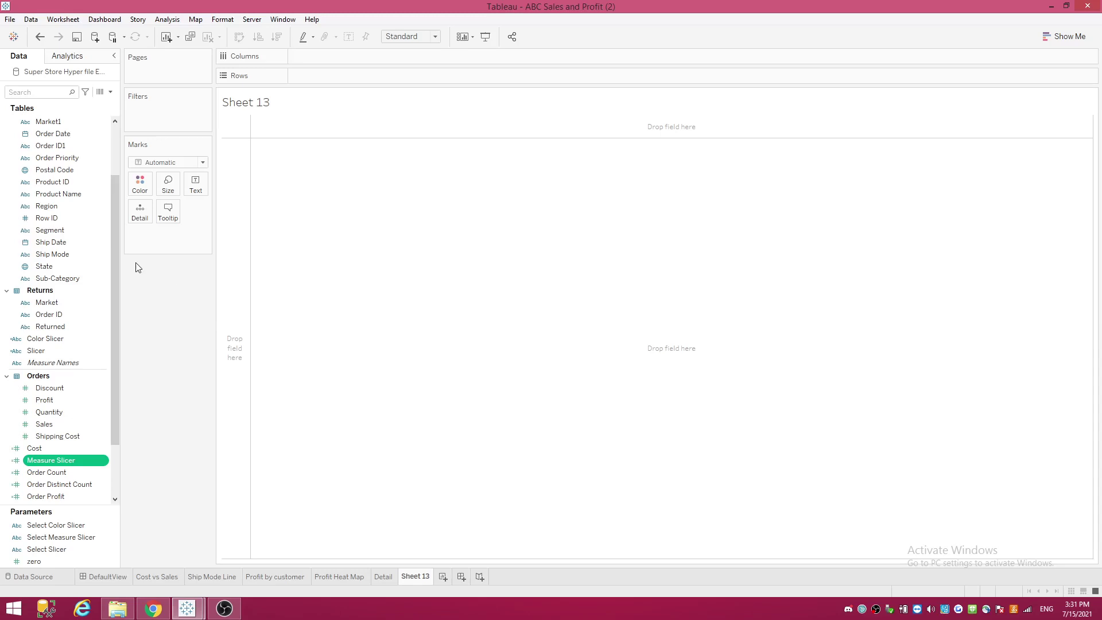
Step: Place Order Date on Columns as continuous quarters spanning 2012 Q1 to 2014 Q4
scroll(57, 172, up, 2)
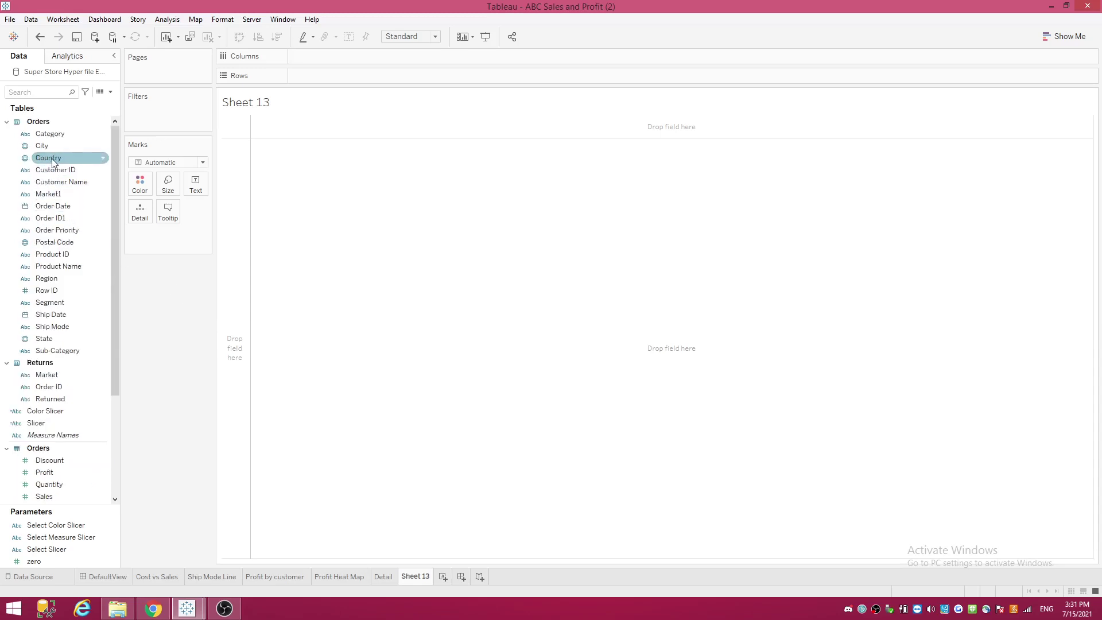
drag(52, 205, 319, 56)
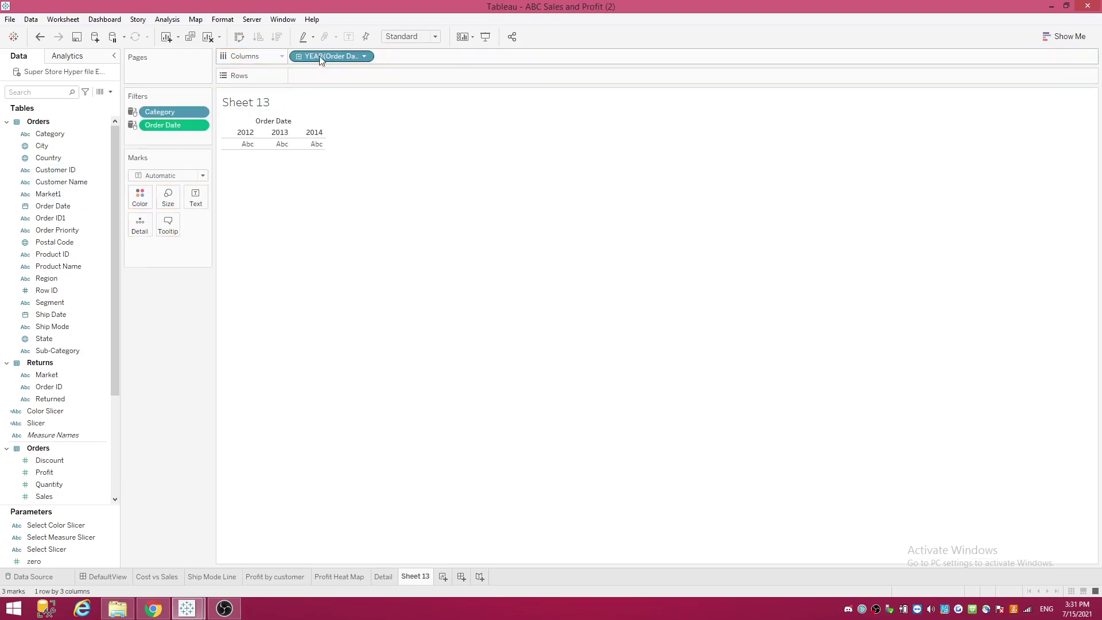
click(364, 56)
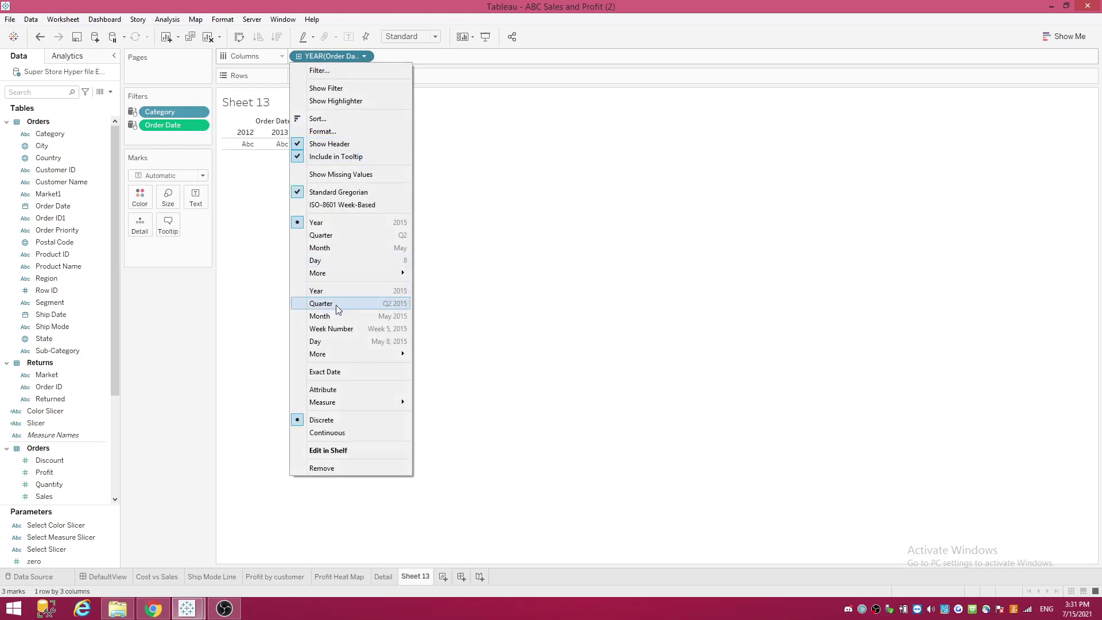
click(378, 305)
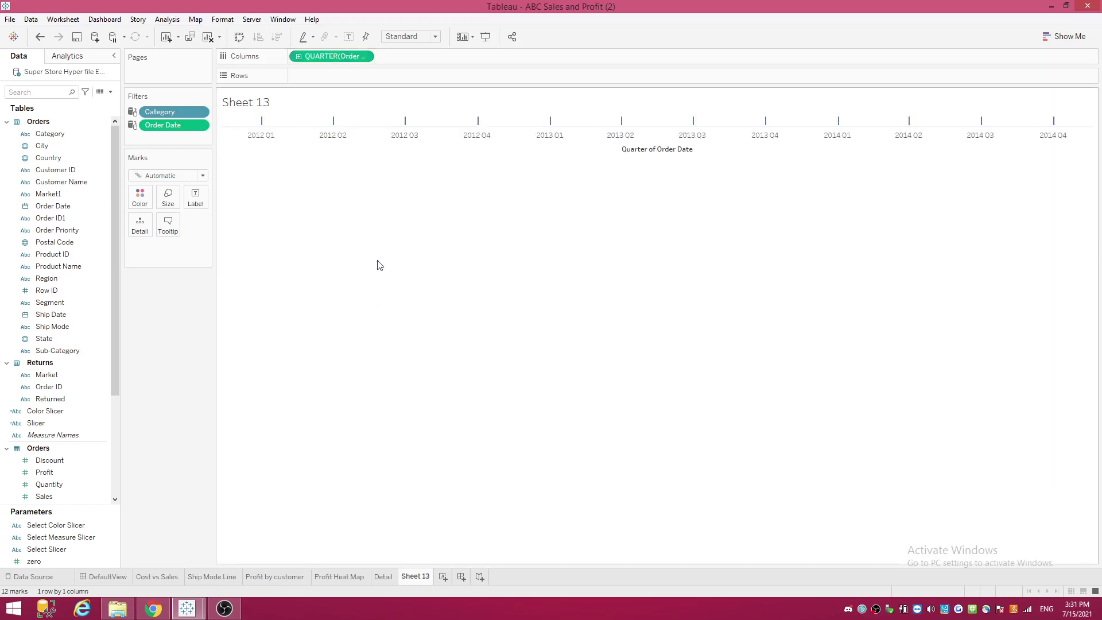
click(365, 57)
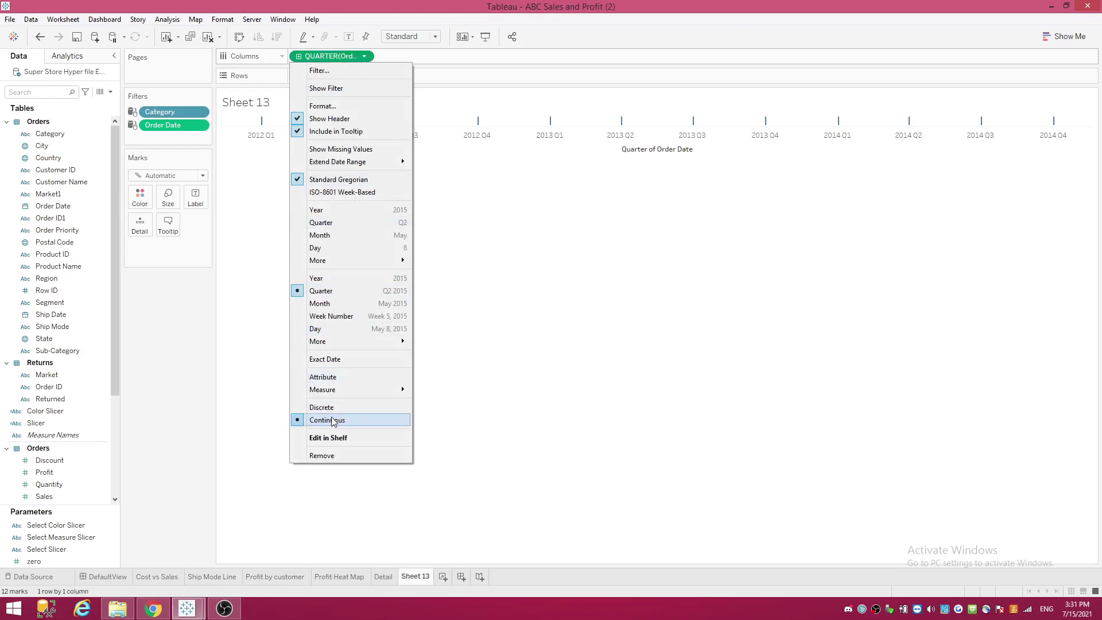
click(508, 182)
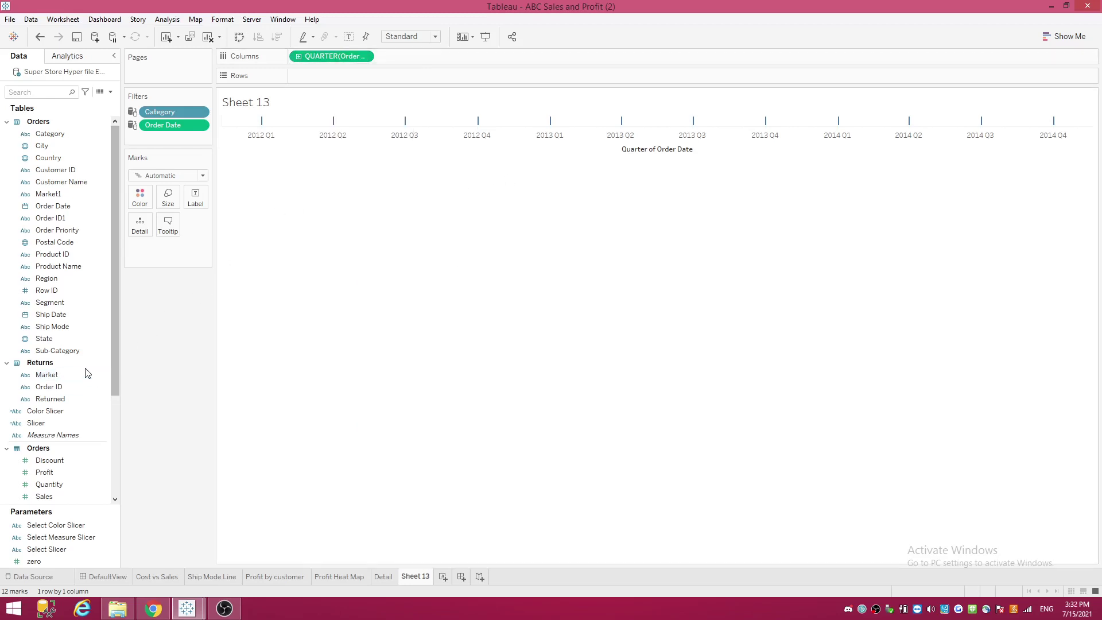
Step: Put the Slicer field on Rows, listing regions, and show the Select Slicer control
drag(48, 423, 315, 76)
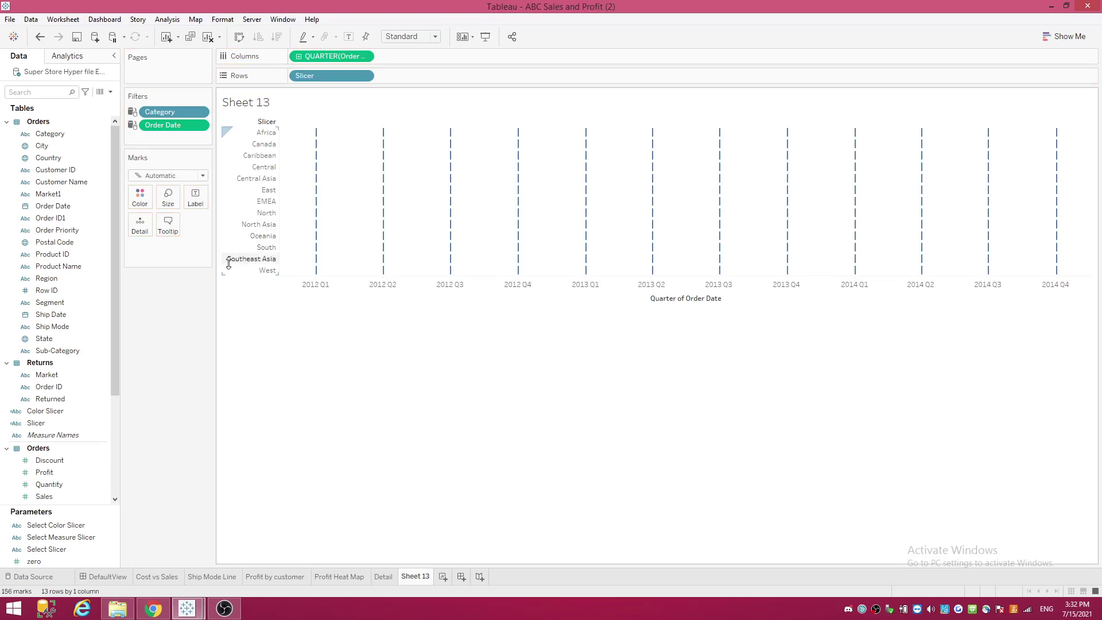
right_click(68, 555)
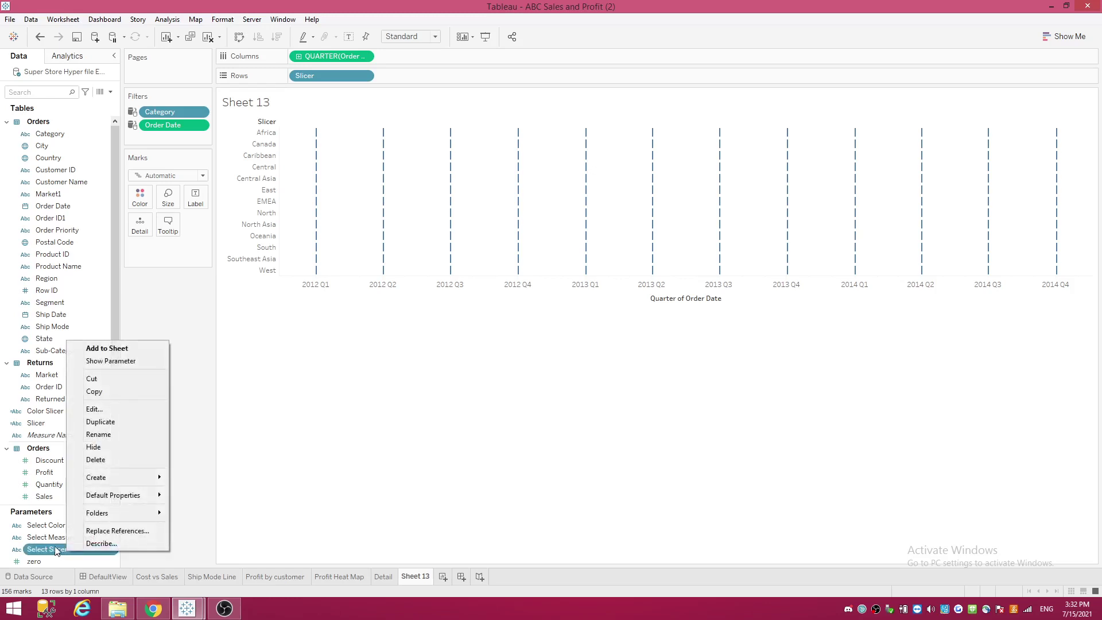
click(135, 361)
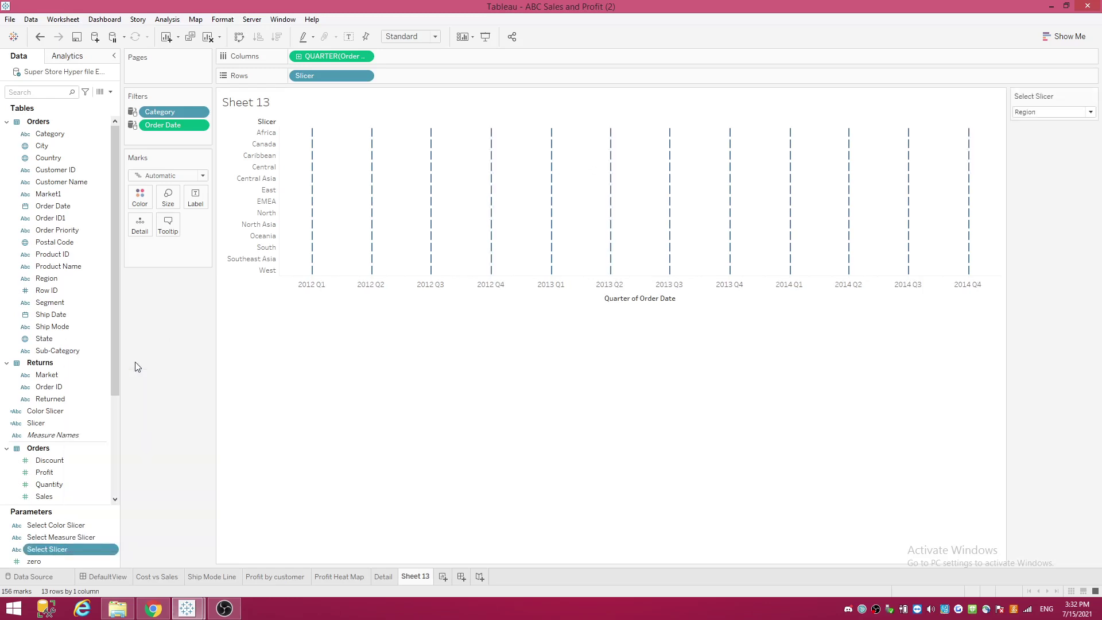
Step: Show the Select Measure Slicer and Select Color Slicer controls, keeping Select Slicer on Region
right_click(63, 538)
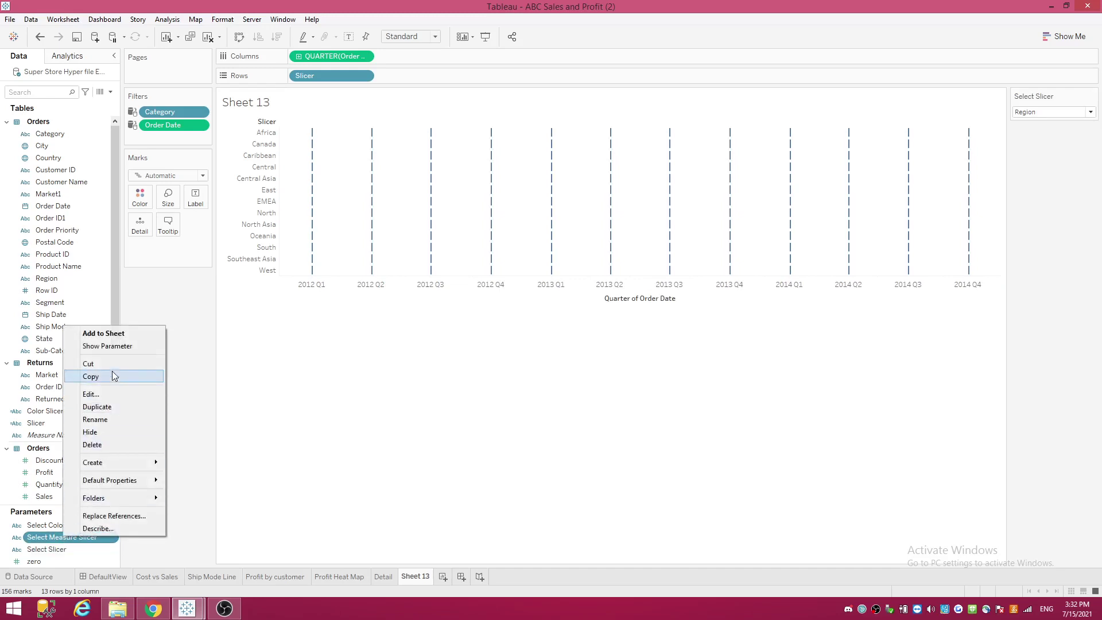
click(118, 347)
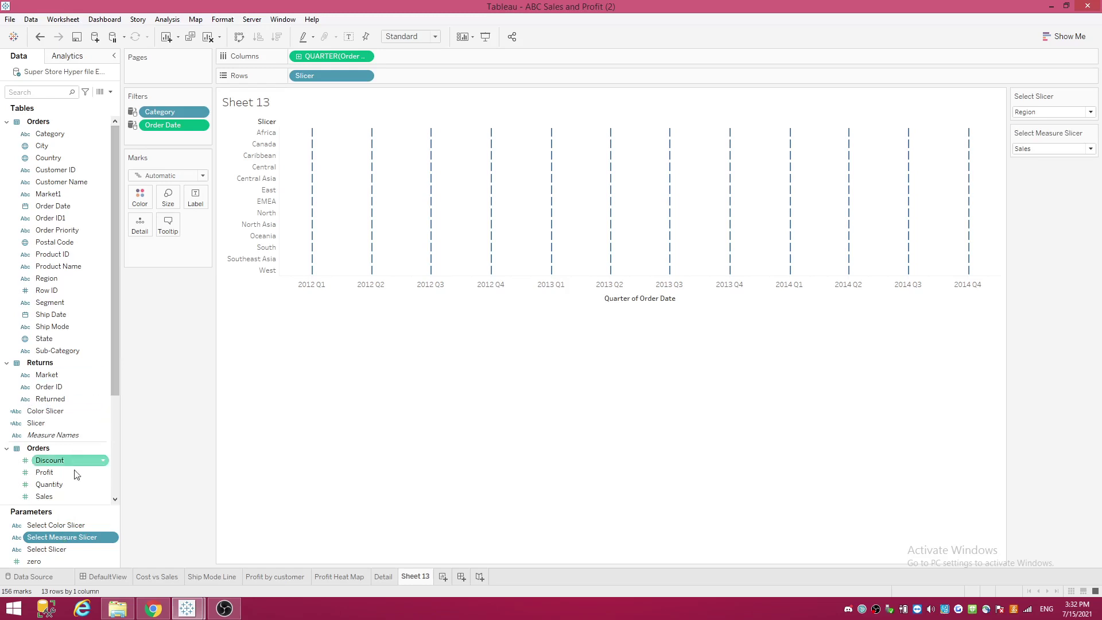
right_click(67, 524)
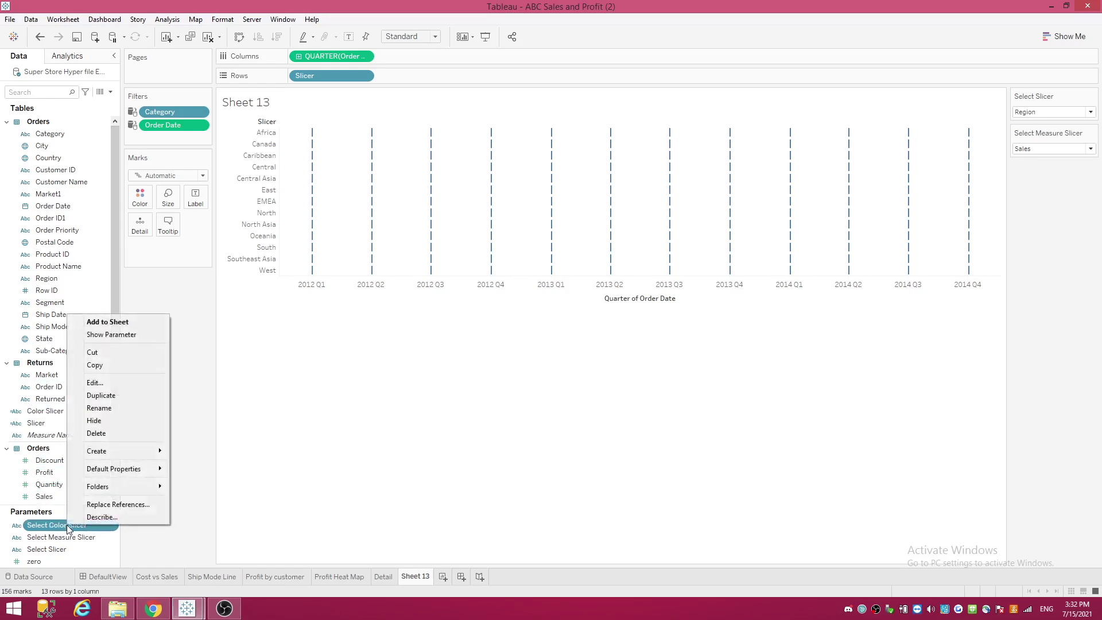
click(133, 338)
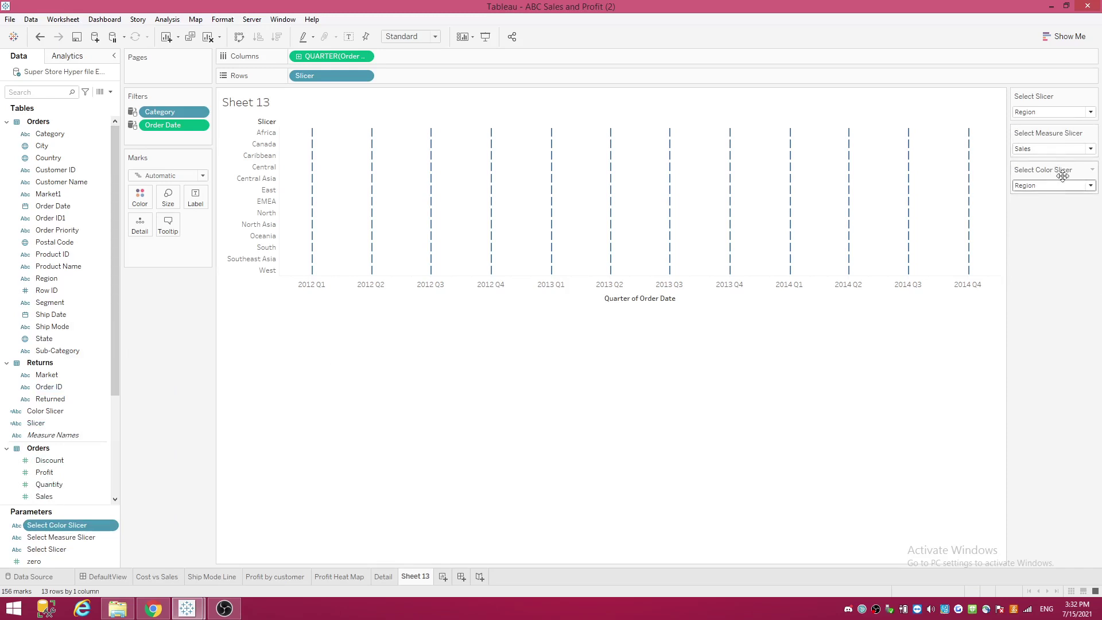
click(1091, 111)
click(1092, 112)
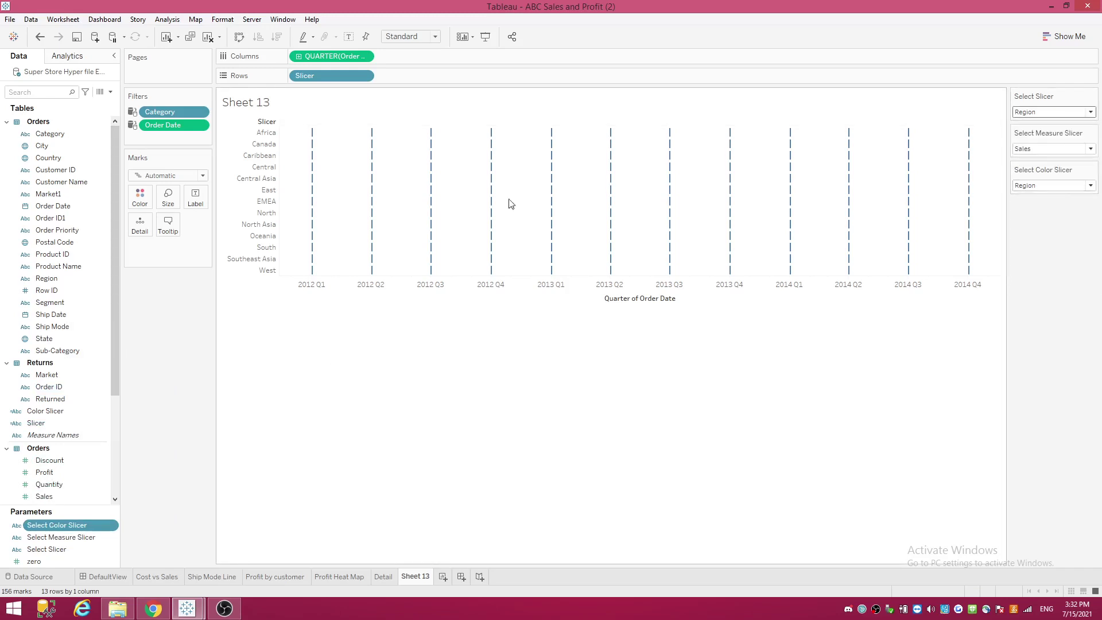
Step: Switch marks to Bar, add Measure Slicer to Rows, and colour the marks by Color Slicer
click(202, 176)
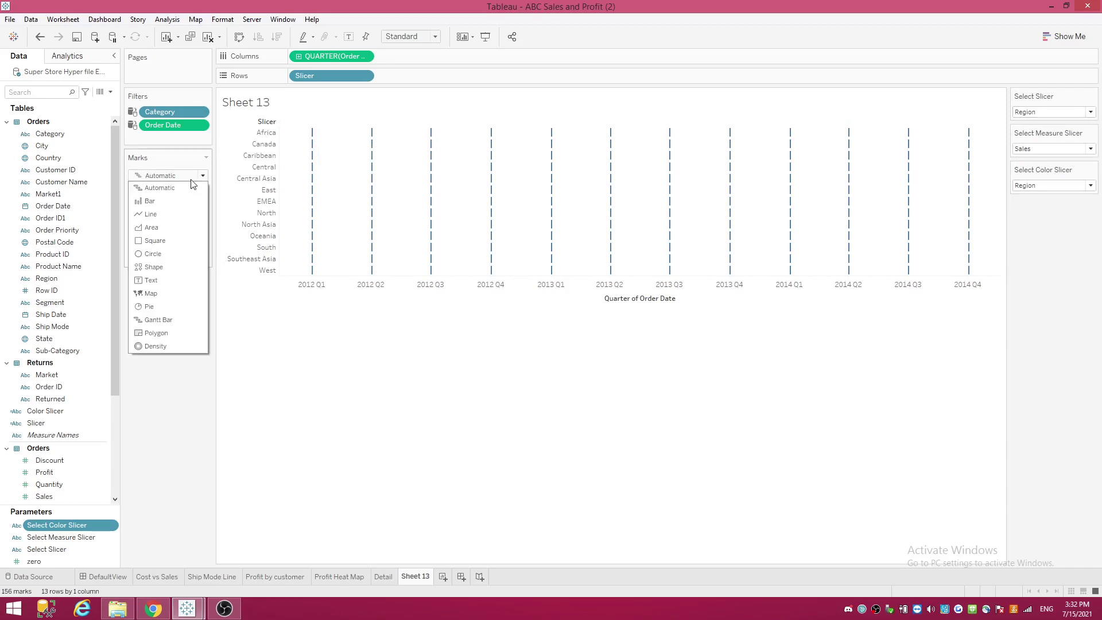
click(156, 203)
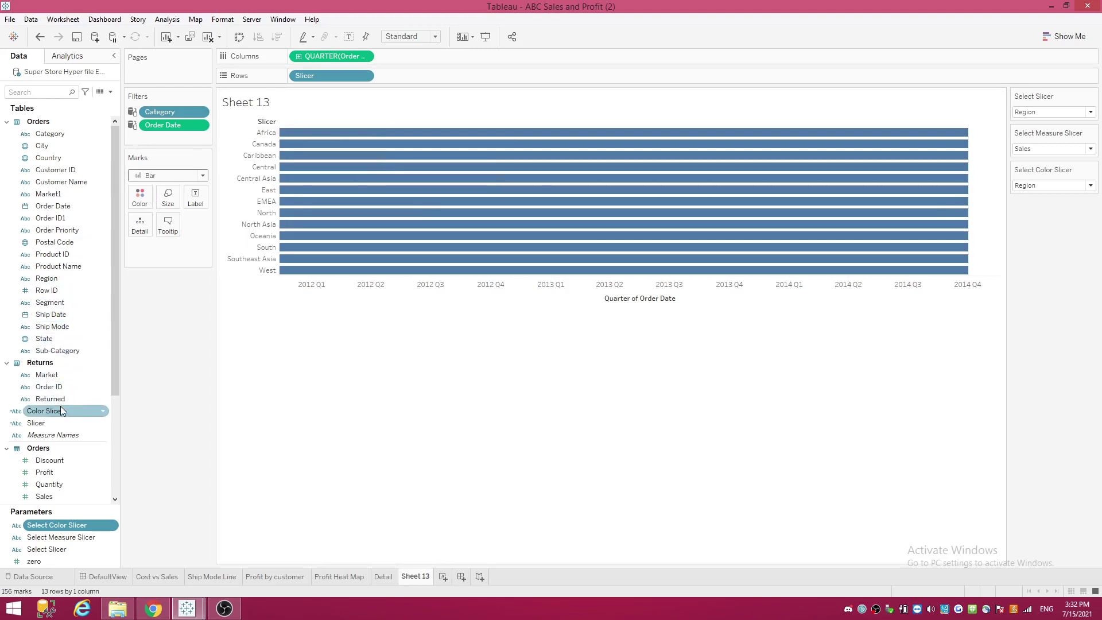
scroll(61, 405, down, 3)
drag(50, 428, 402, 81)
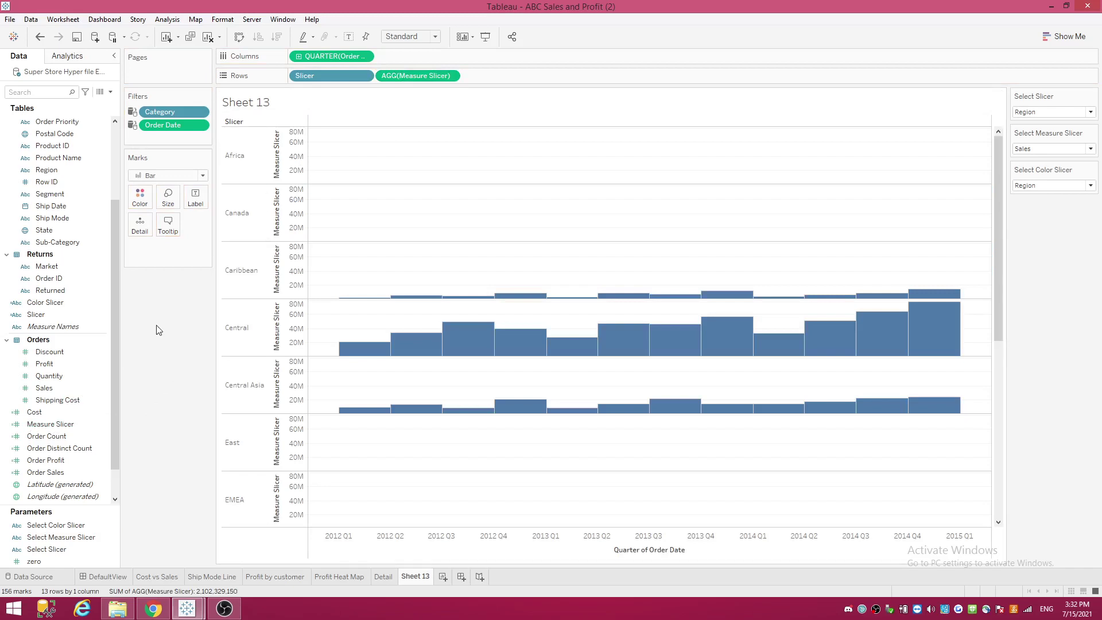
scroll(88, 241, up, 3)
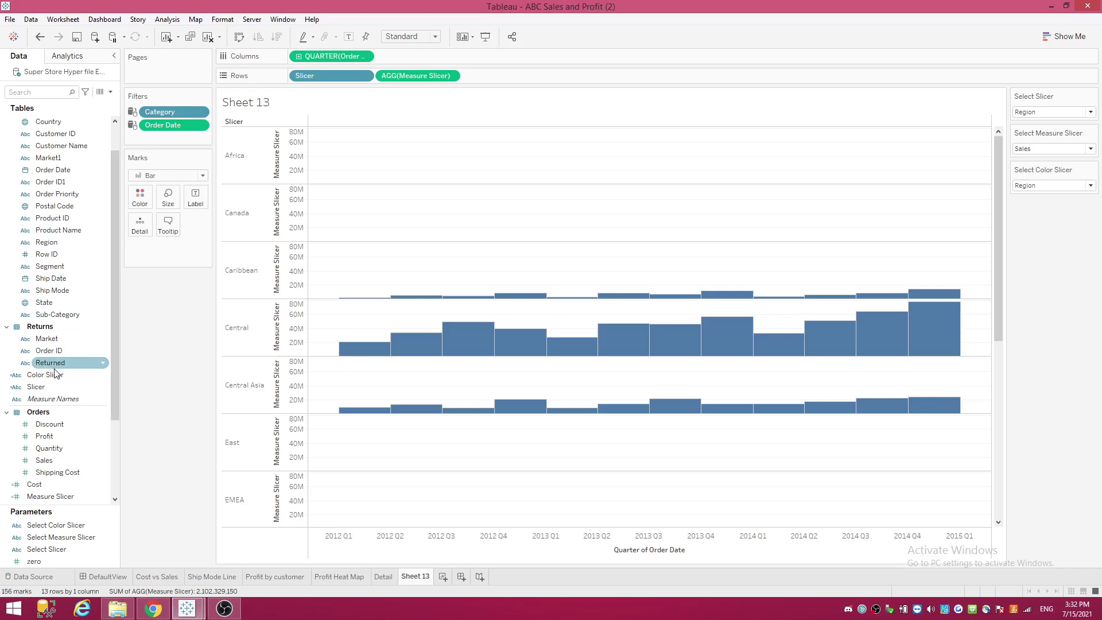
drag(55, 377, 141, 200)
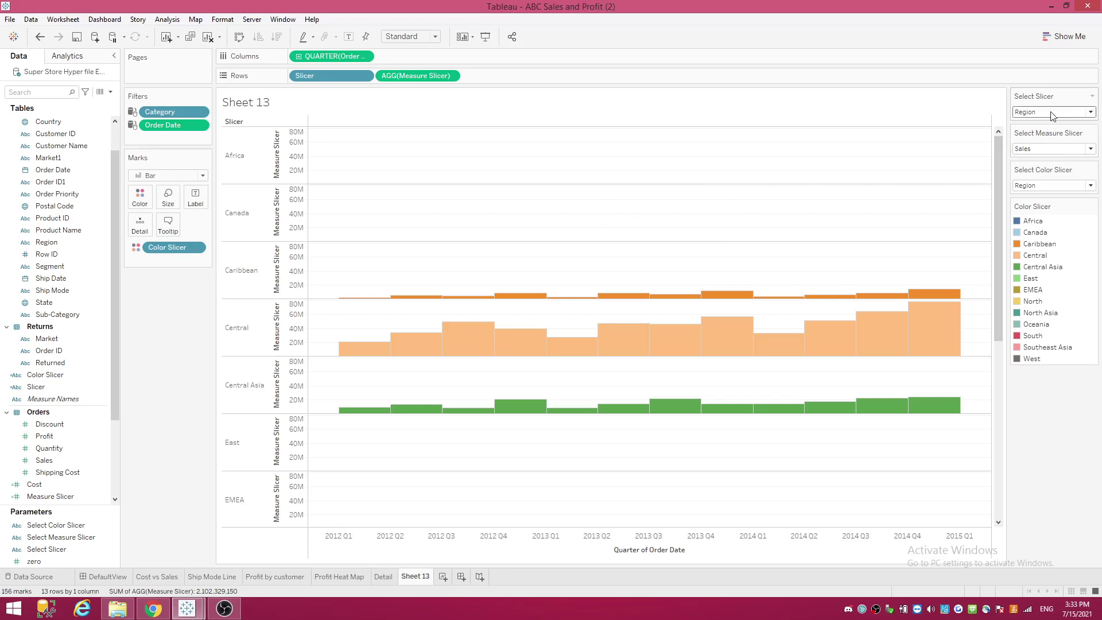
Step: Colour bars by Category and set Select Slicer to Segment, after trying Category and Sub-Category
click(1082, 185)
click(1062, 195)
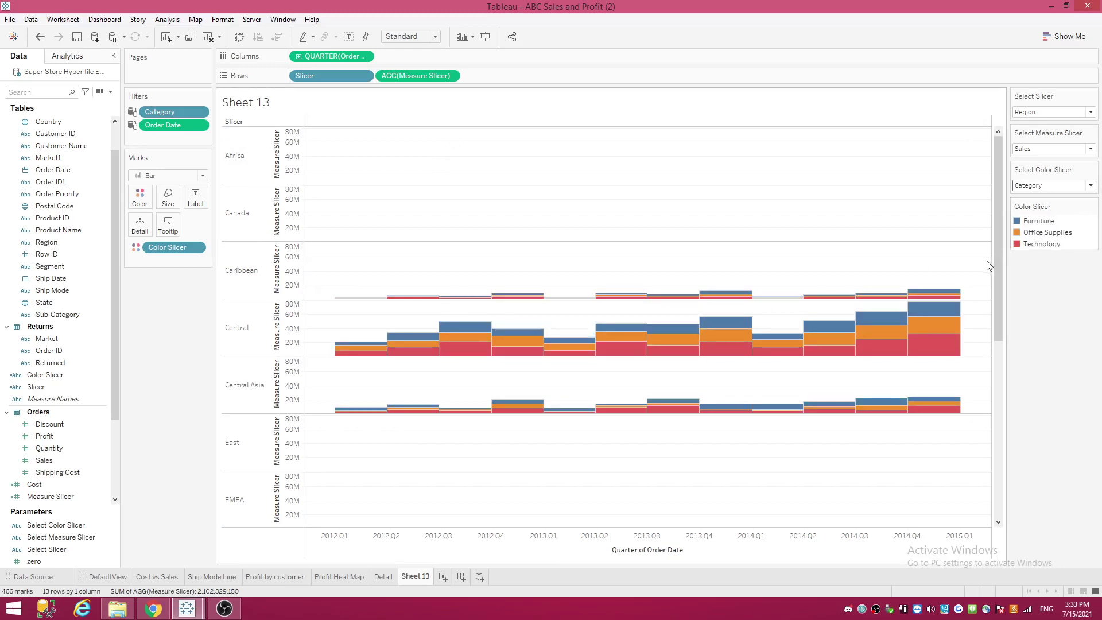
mouse_move(945, 310)
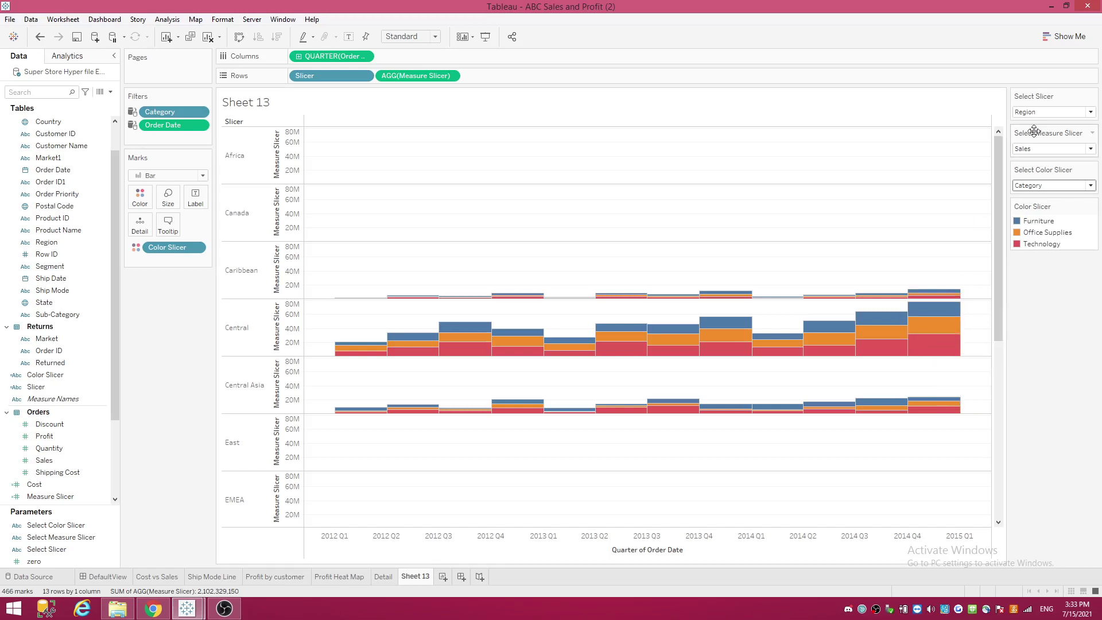
click(1090, 112)
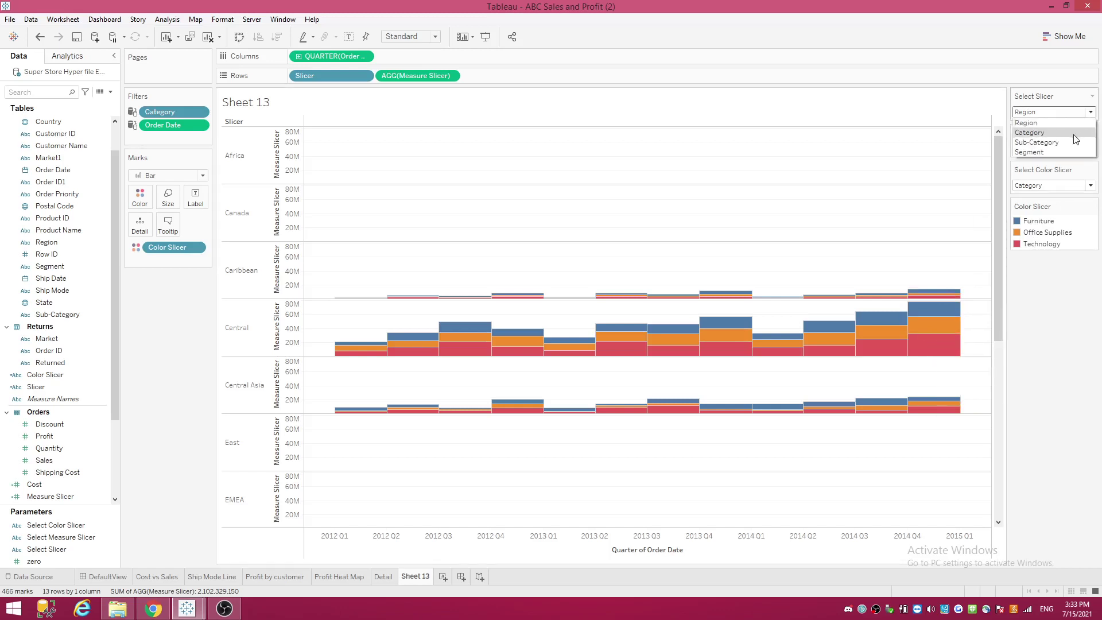
click(1075, 137)
click(1090, 112)
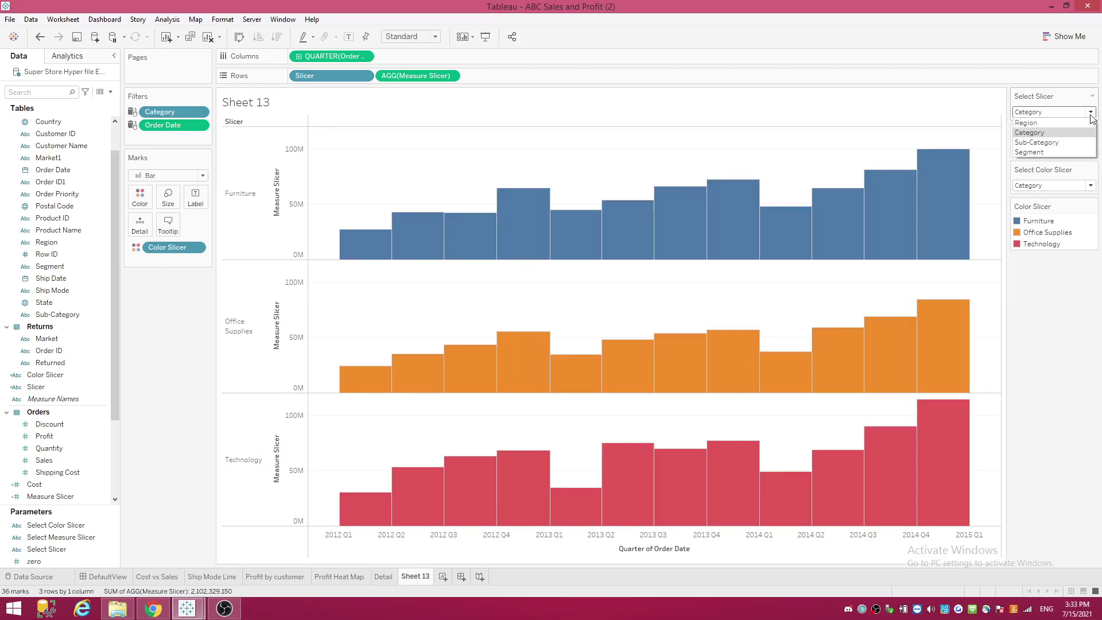
click(1075, 142)
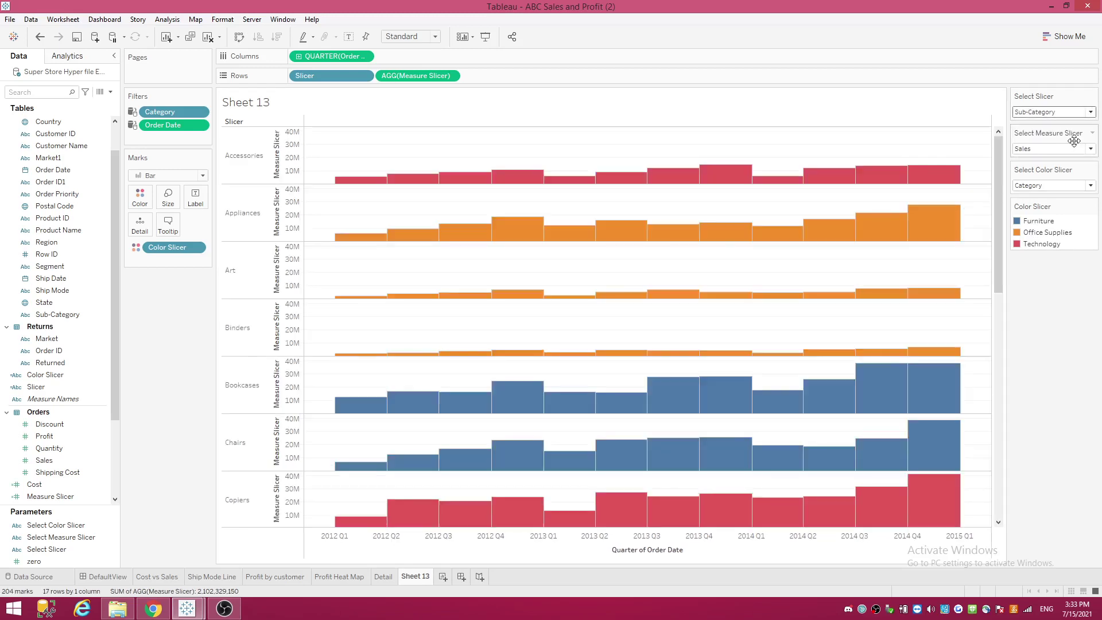
click(1090, 111)
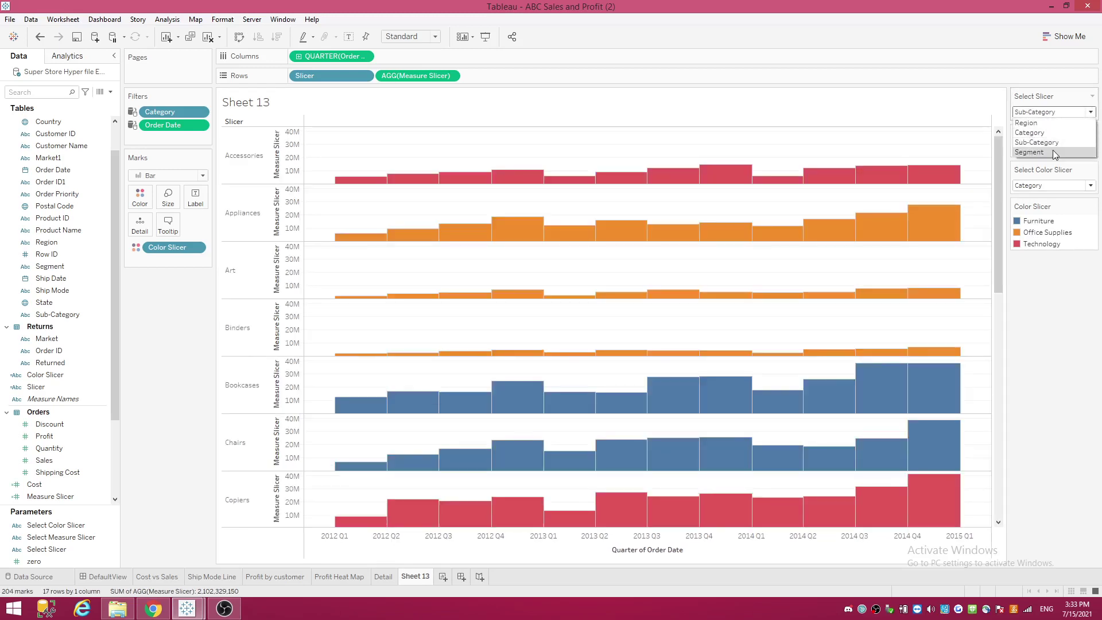
click(1081, 140)
Step: Set Select Measure Slicer to Quantity, via Profit, leaving the chart showing only nulls
click(1086, 149)
click(1048, 170)
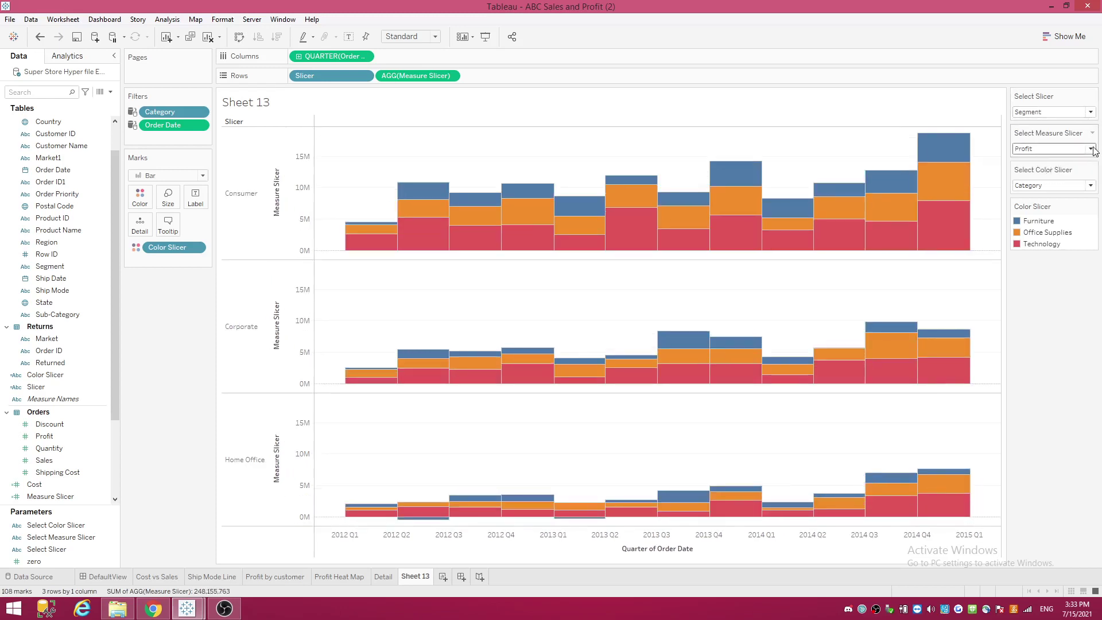
click(1094, 149)
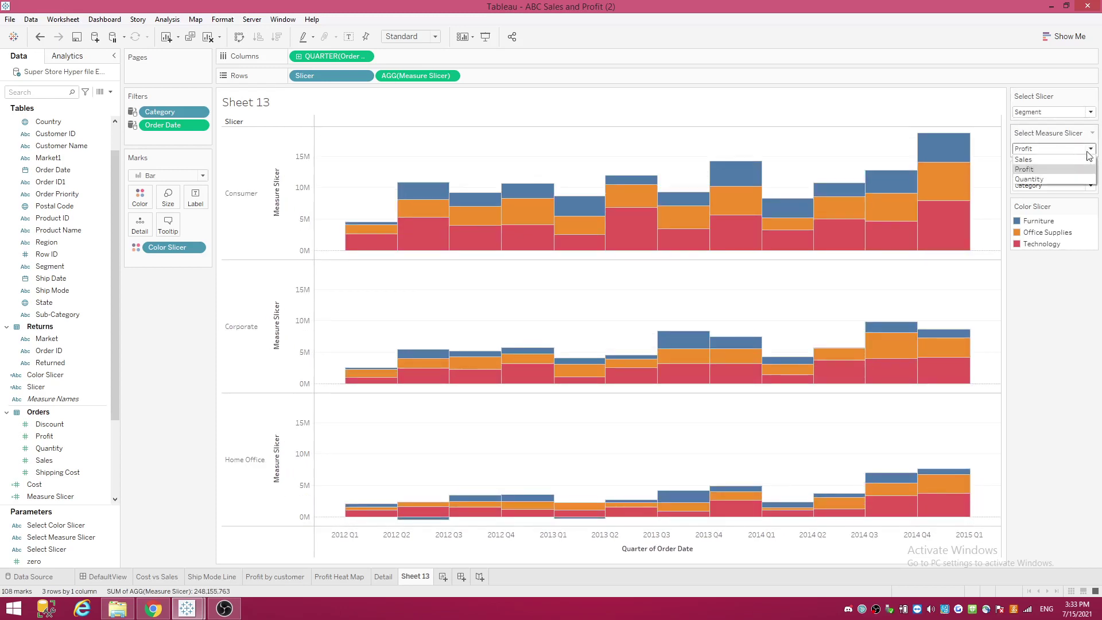
click(1030, 179)
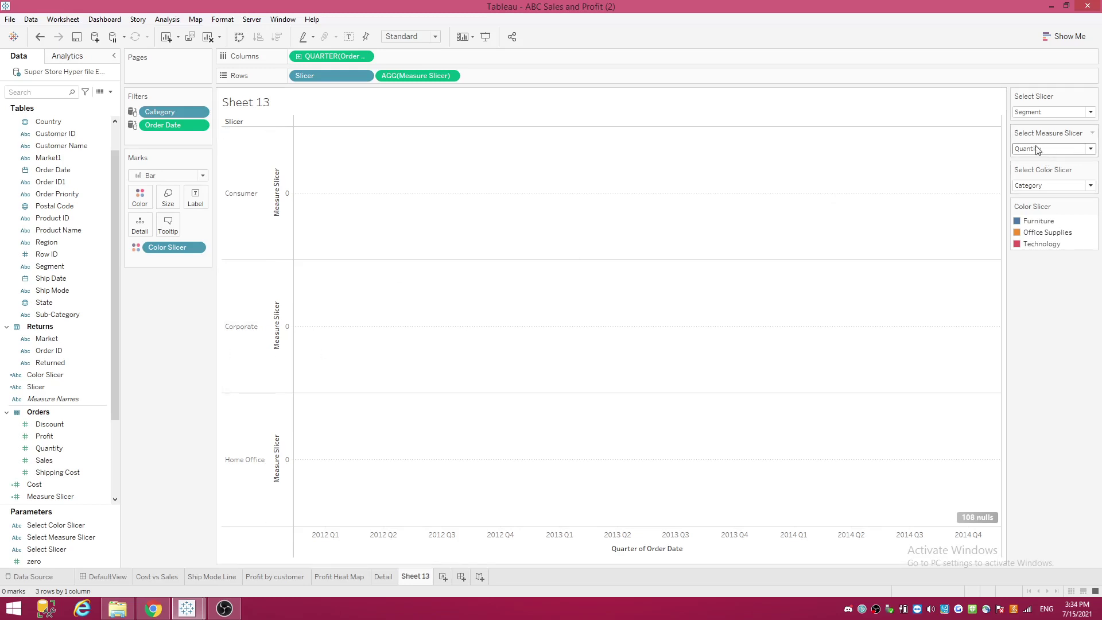
Step: Retype the Q of 'Quantity' in the Measure Slicer CASE formula and apply the fix
right_click(67, 374)
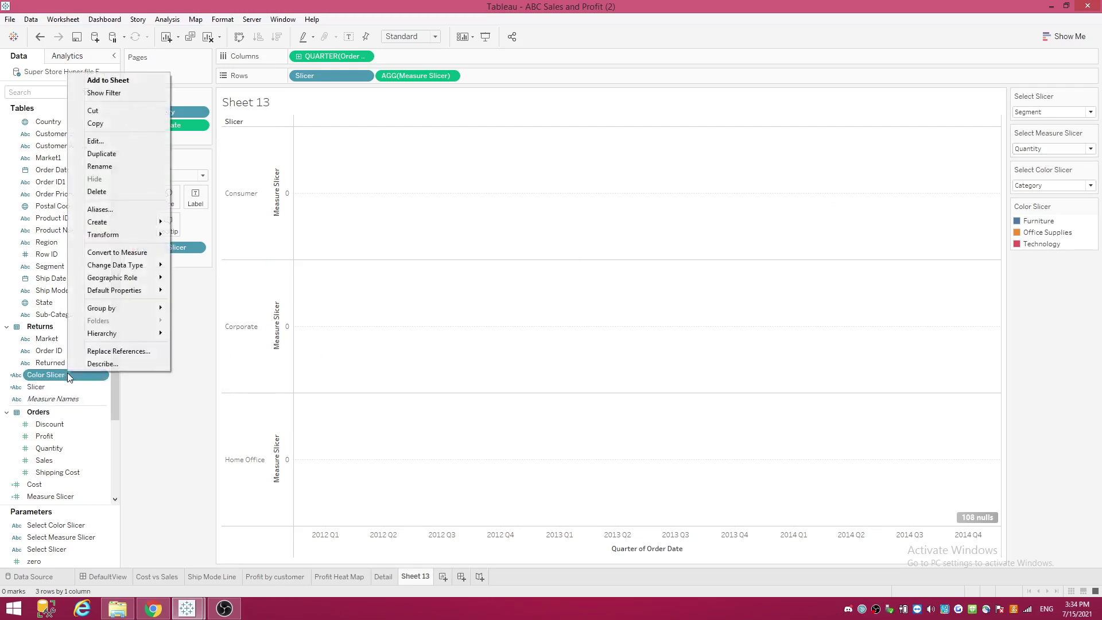
click(132, 402)
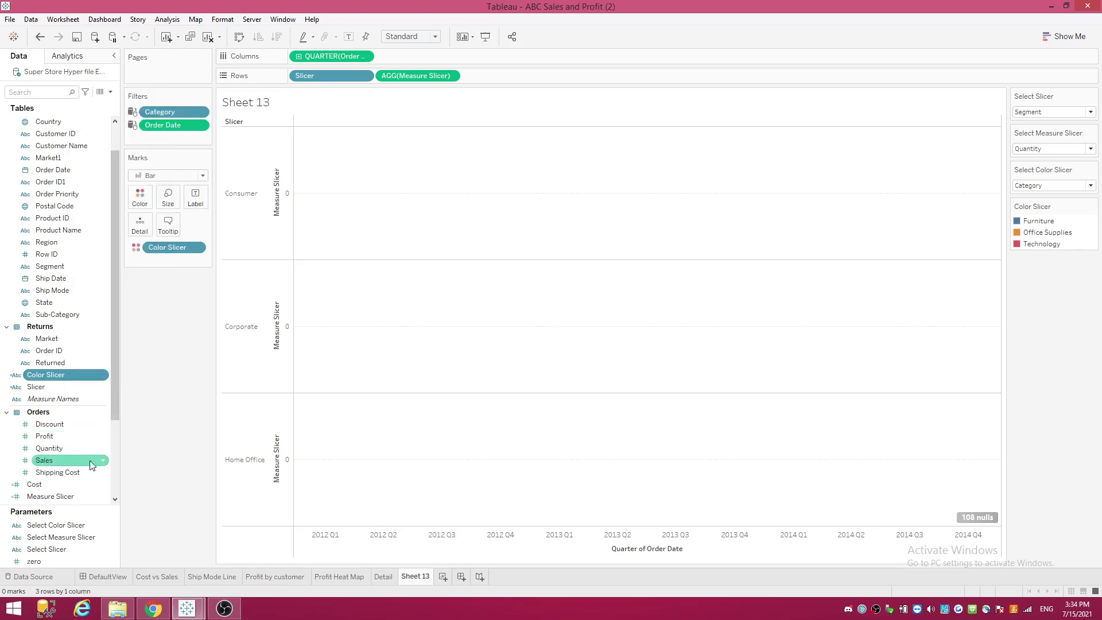
right_click(78, 497)
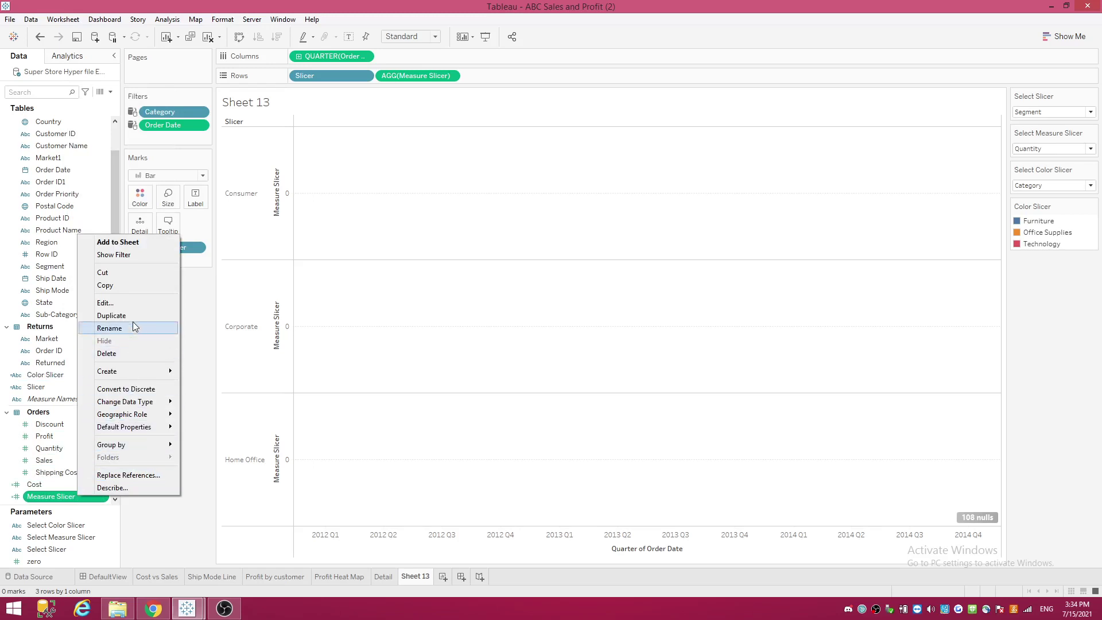
click(132, 303)
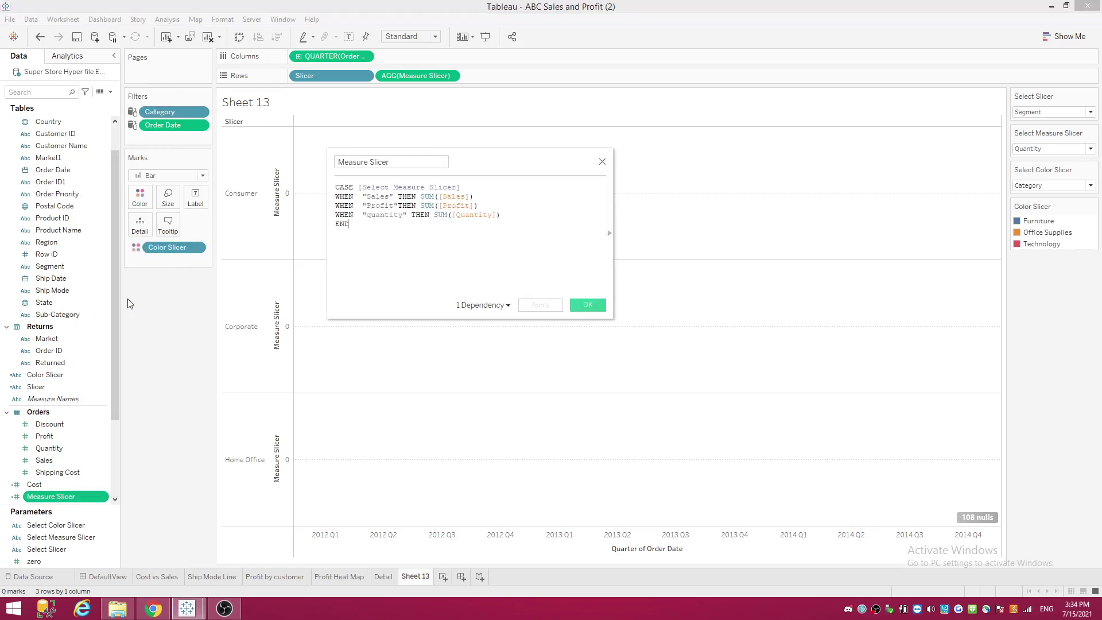
click(368, 217)
key(BackSpace)
text(Q)
click(548, 311)
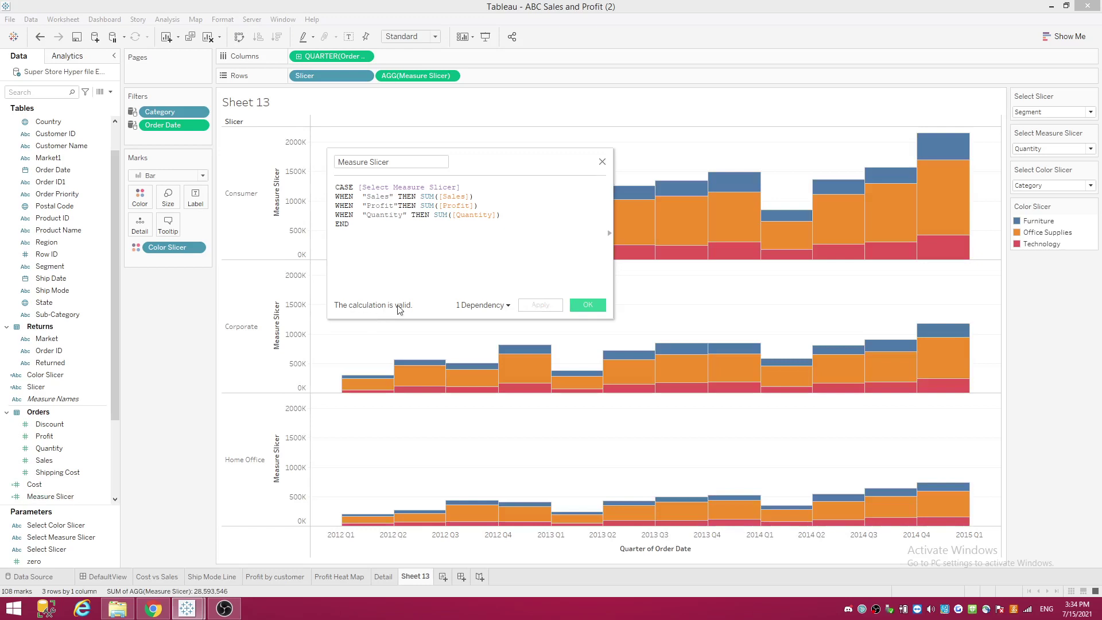
click(602, 162)
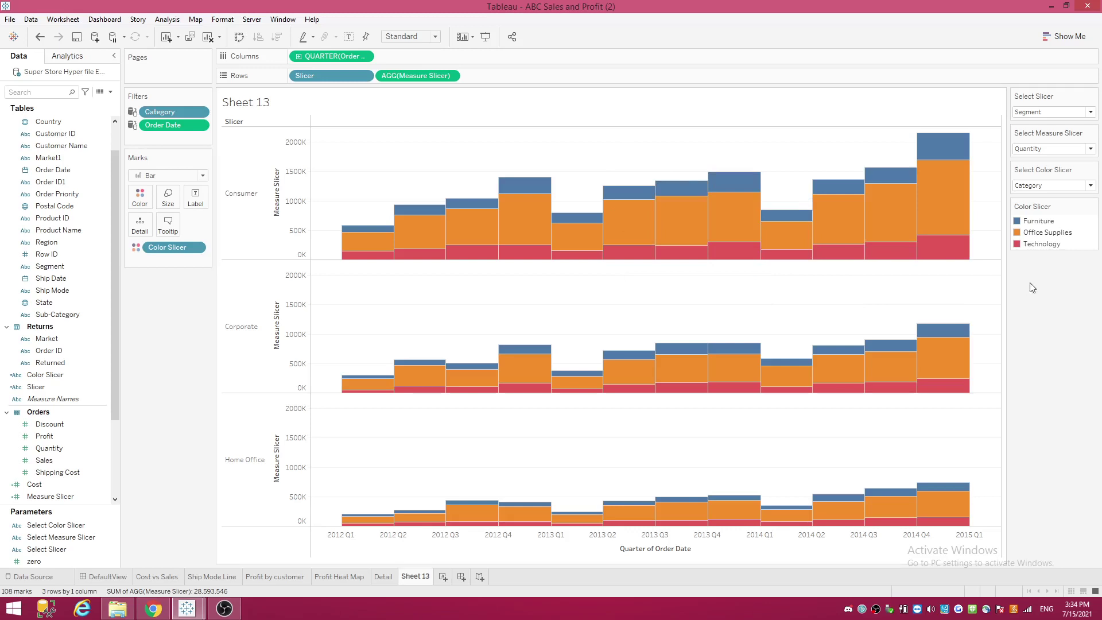
Step: Change Select Color Slicer to Sub-Category, then to Segment for solid per-segment bar colours
click(1090, 186)
click(1075, 216)
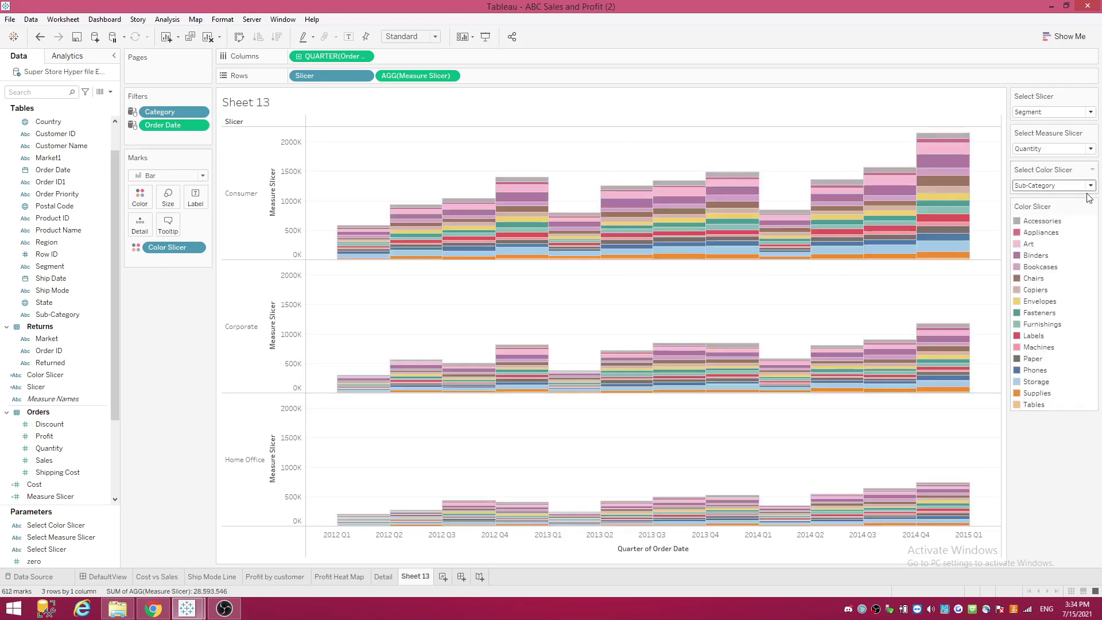
click(1090, 186)
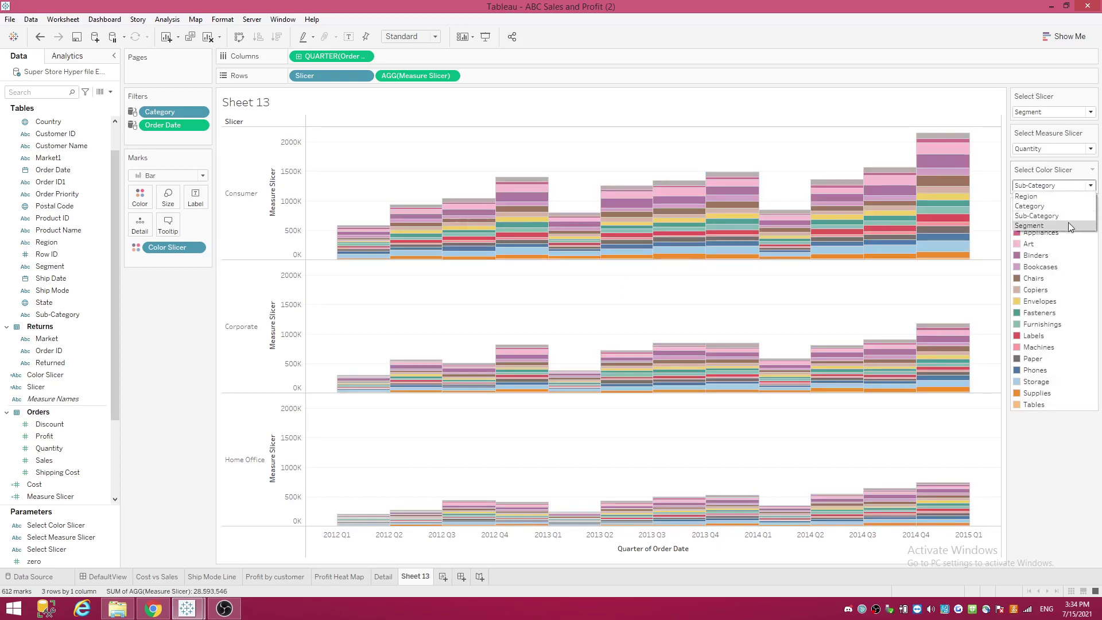
click(1071, 225)
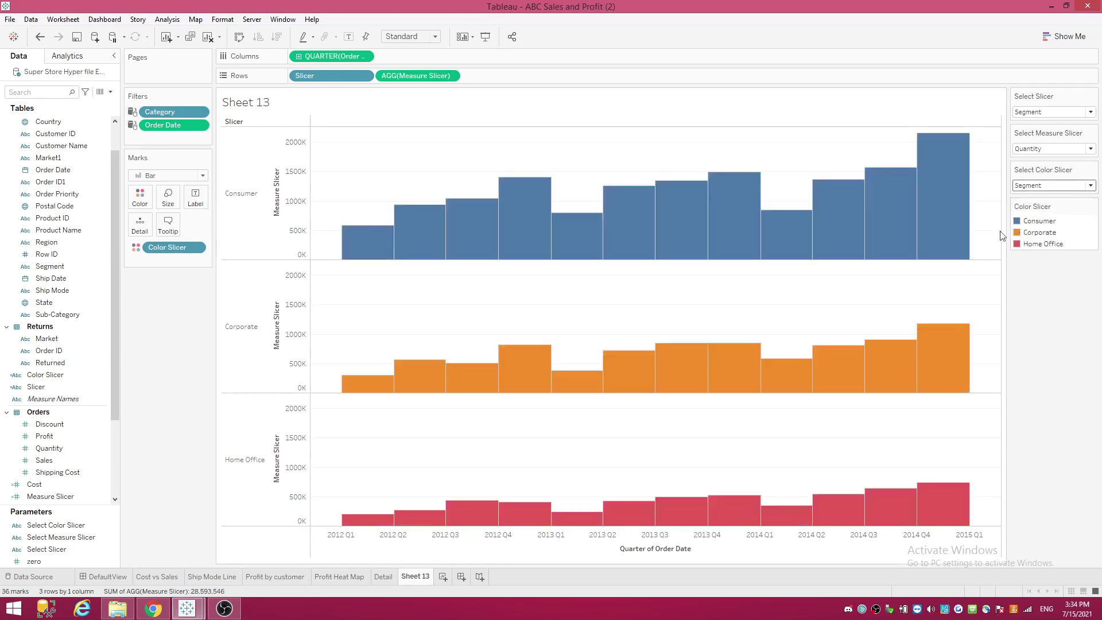